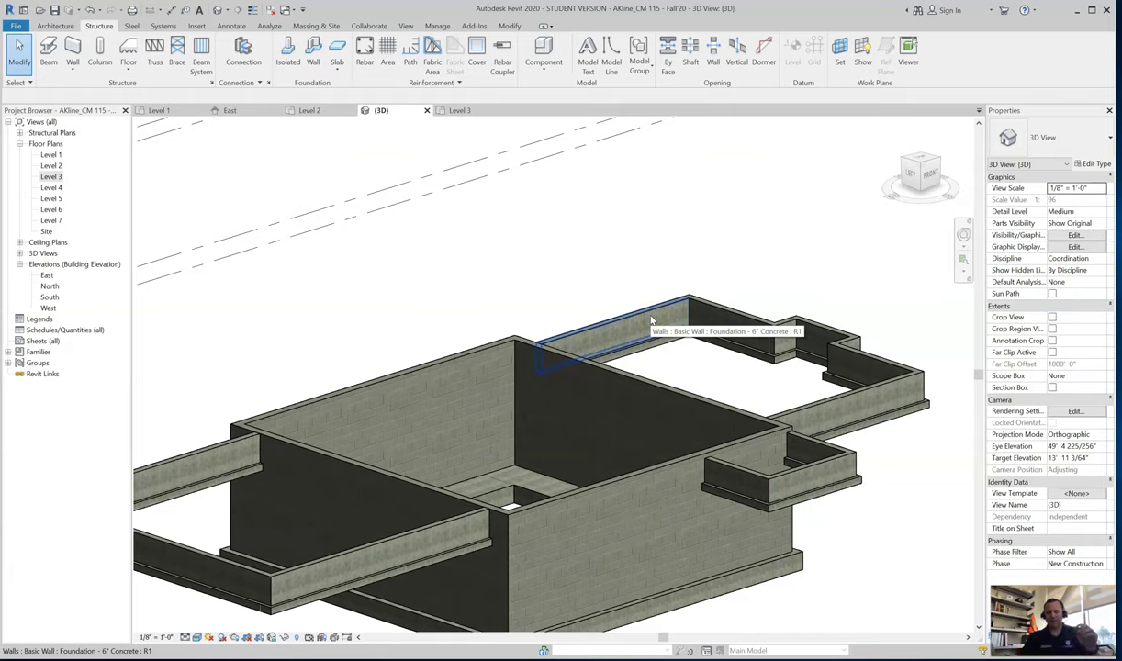
Step: Orbit to the left side, select the long 8" masonry wall, and edit its profile
left_click(693, 313)
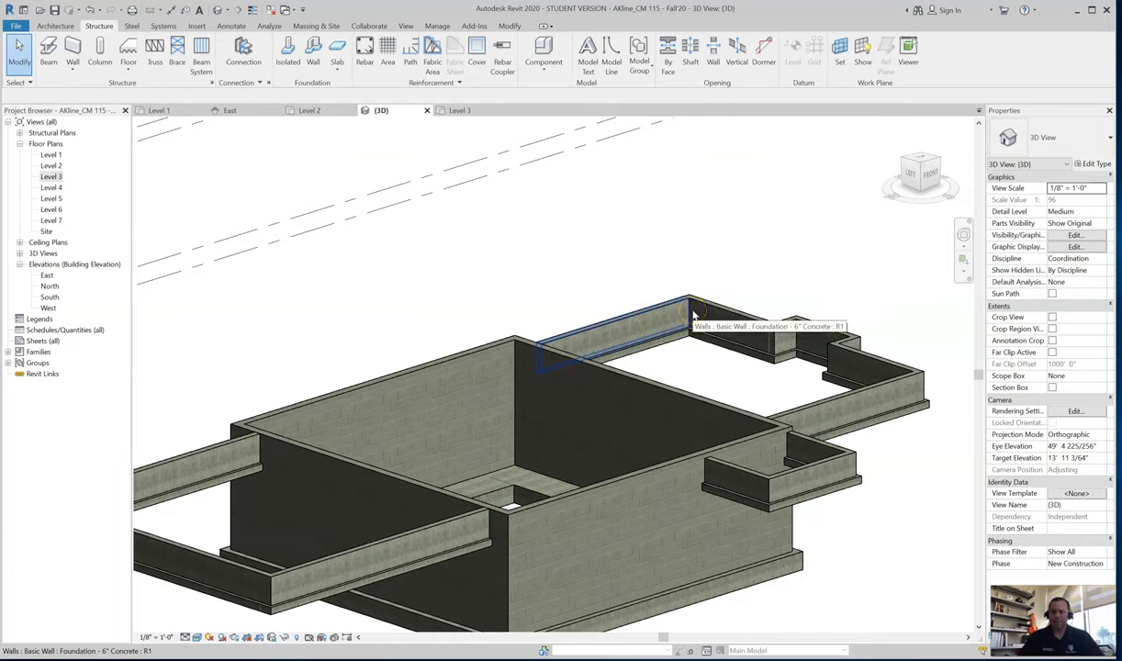
left_click(713, 321)
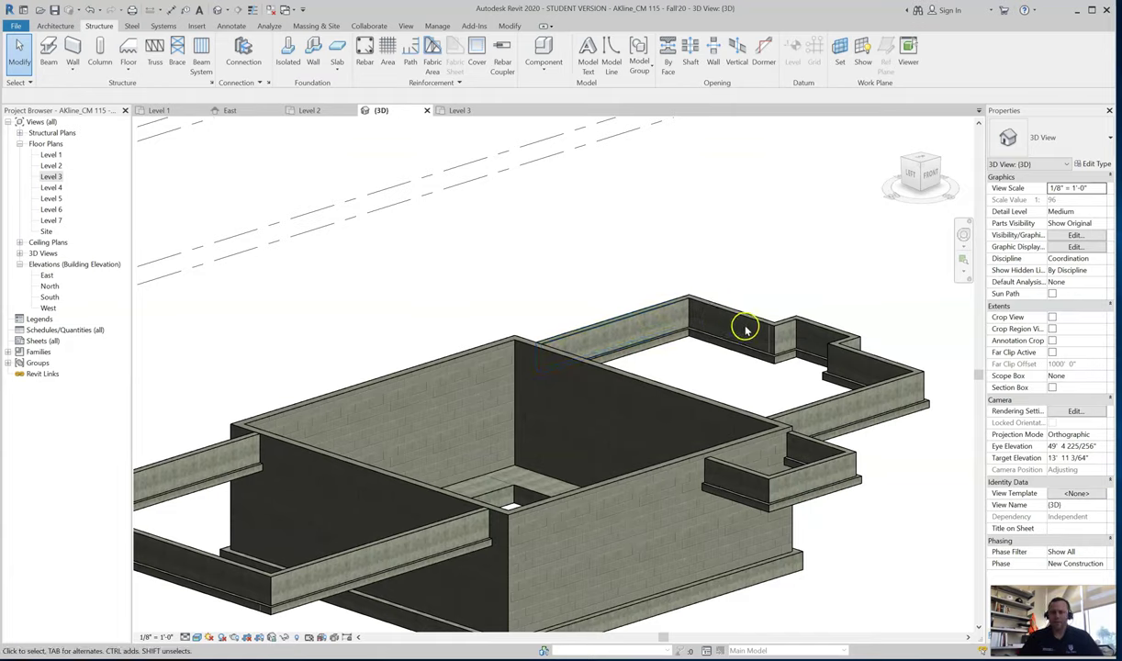
left_click(722, 345)
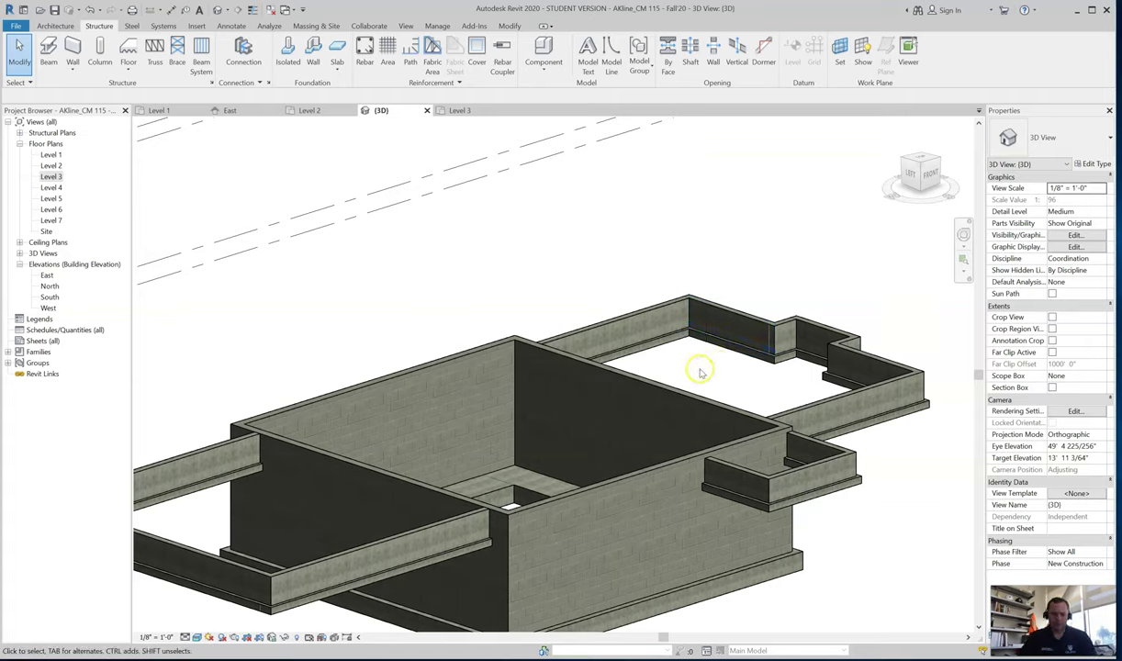
middle_click_drag(675, 373, 763, 280, "shift")
scroll(747, 310, "up", 5)
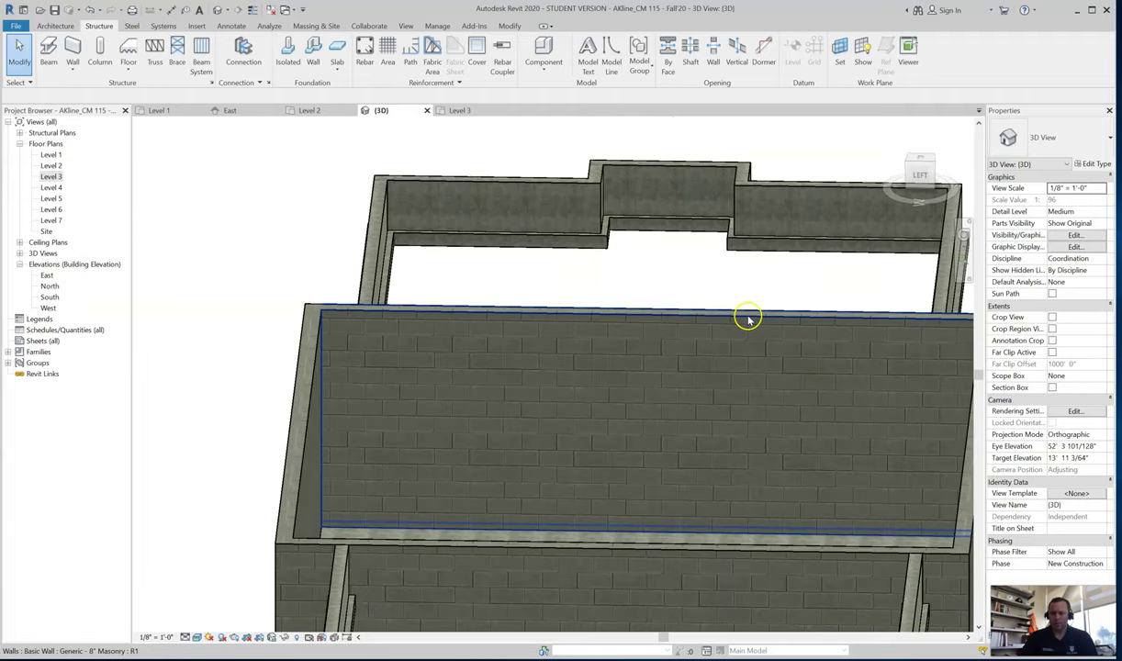
left_click(748, 319)
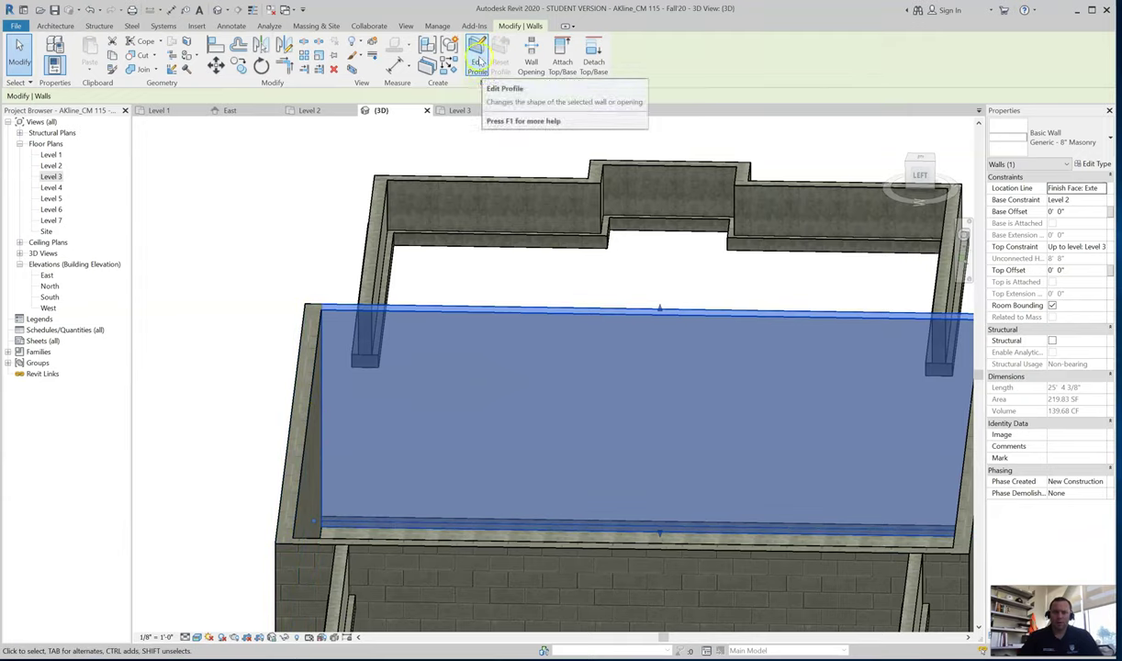
left_click(478, 67)
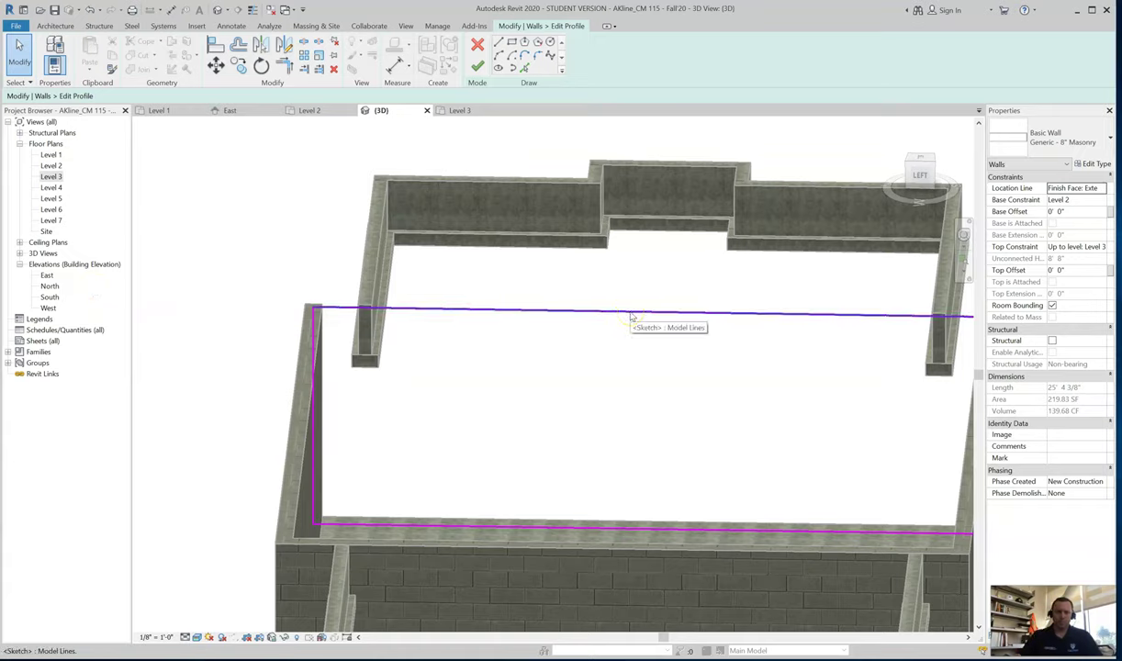
Step: Go from the North and South elevations to East and zoom in on the wall's profile sketch
double_click(50, 287)
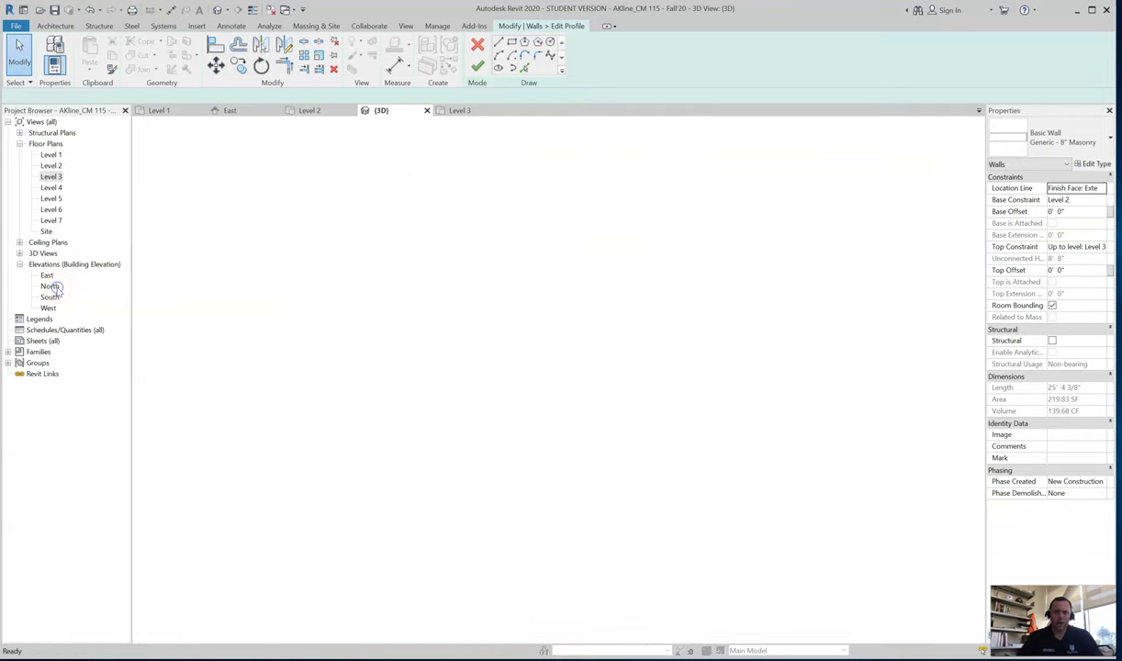
scroll(545, 413, "up", 3)
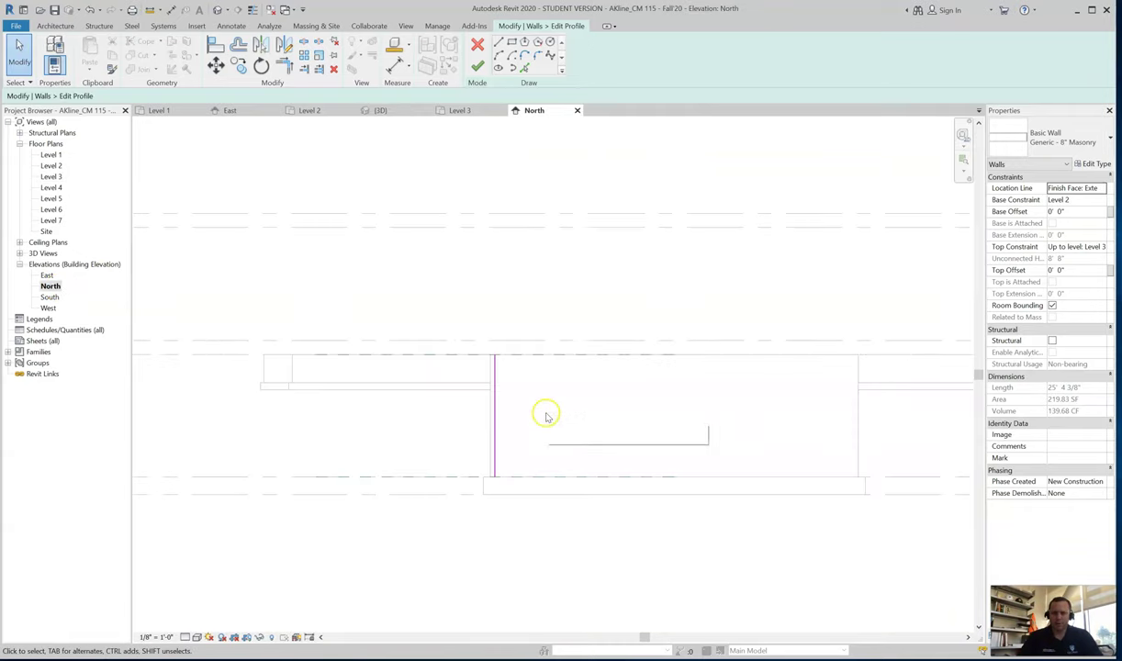
double_click(50, 296)
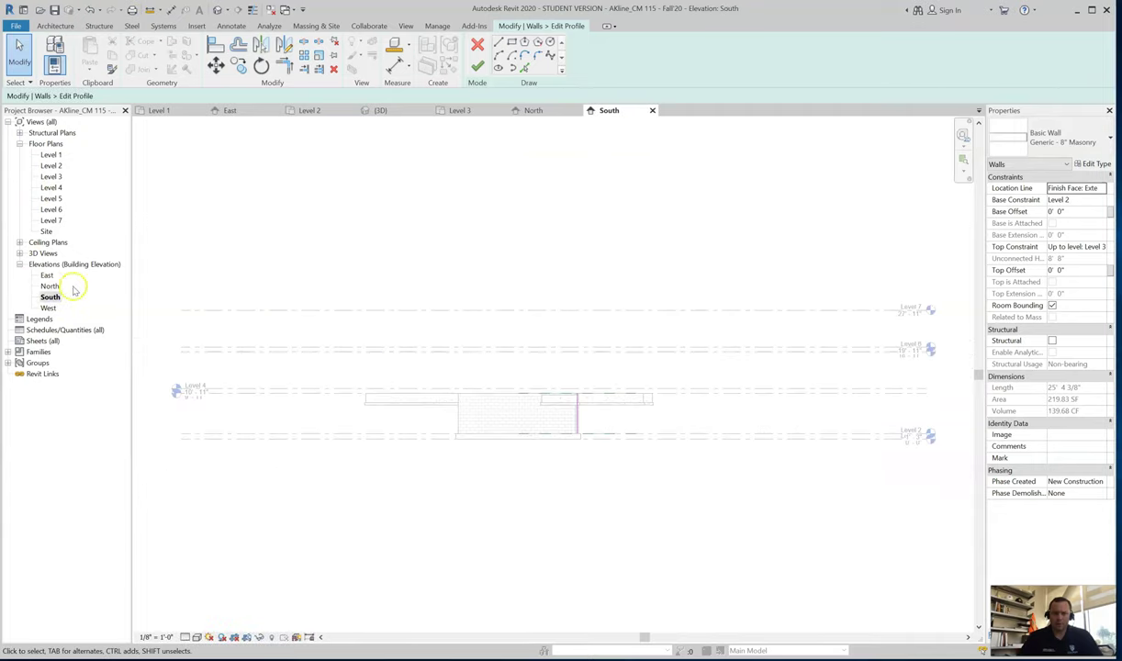
double_click(47, 277)
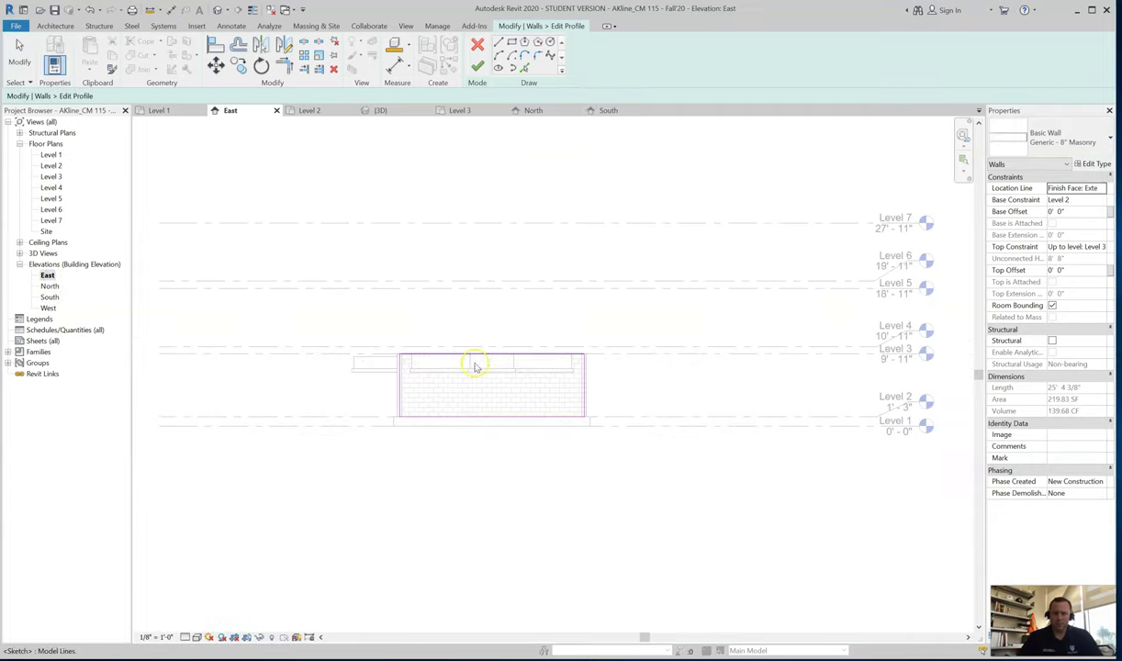
scroll(473, 367, "up", 4)
scroll(476, 395, "up", 2)
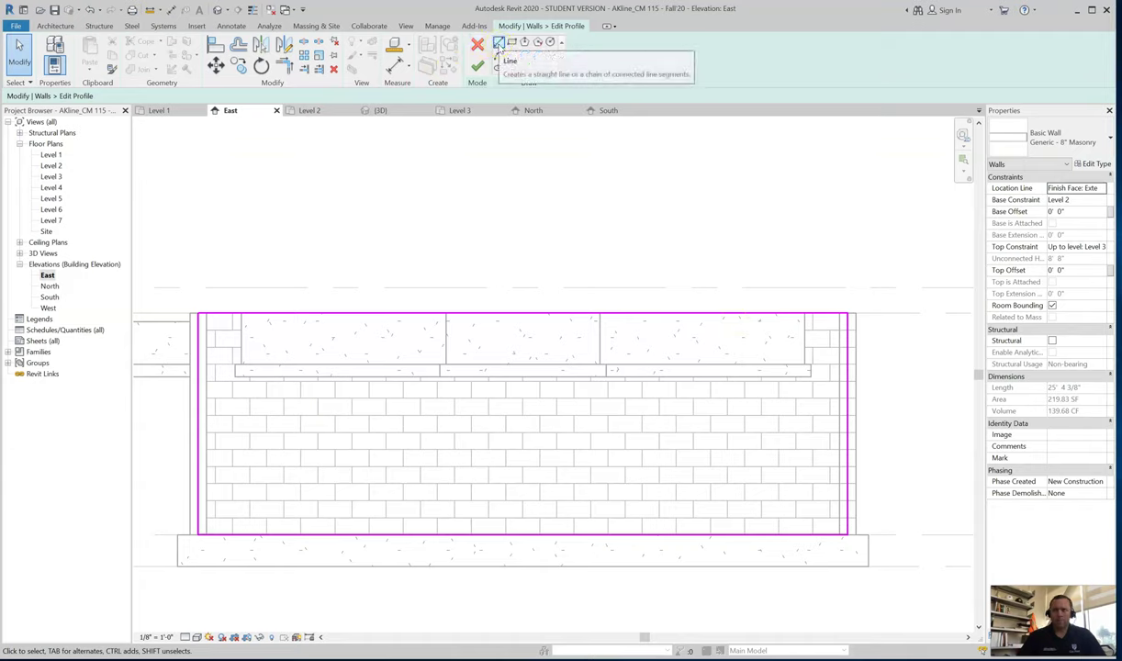
Step: Sketch a 16" deep by 16" wide notch down from the profile's top edge near its left end
left_click(499, 44)
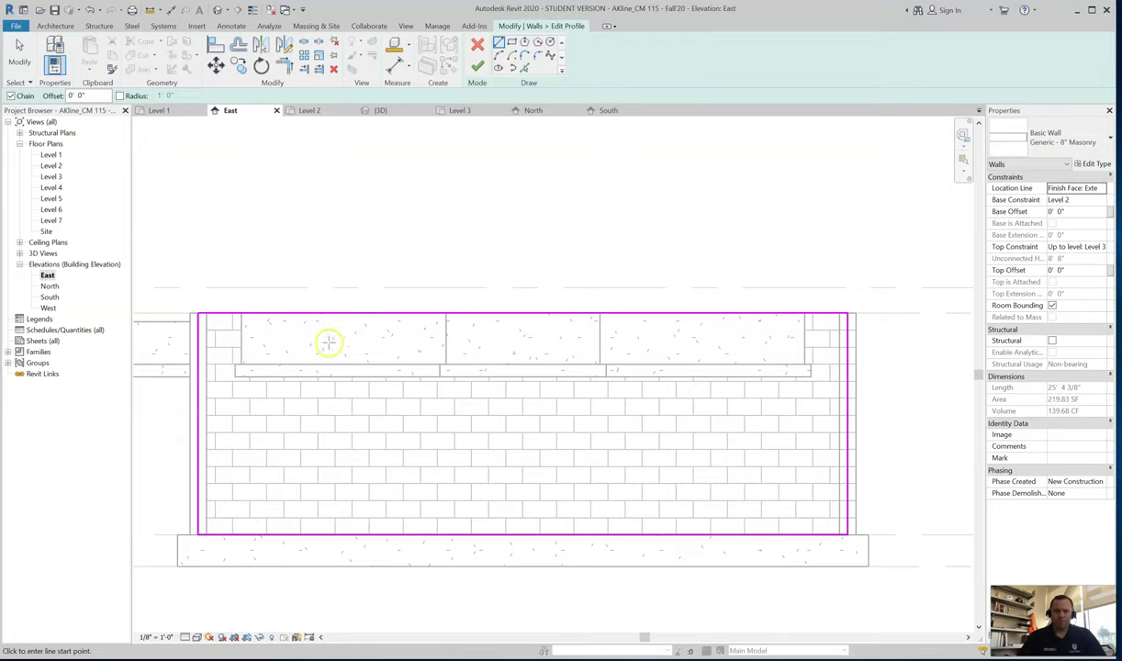
left_click(208, 326)
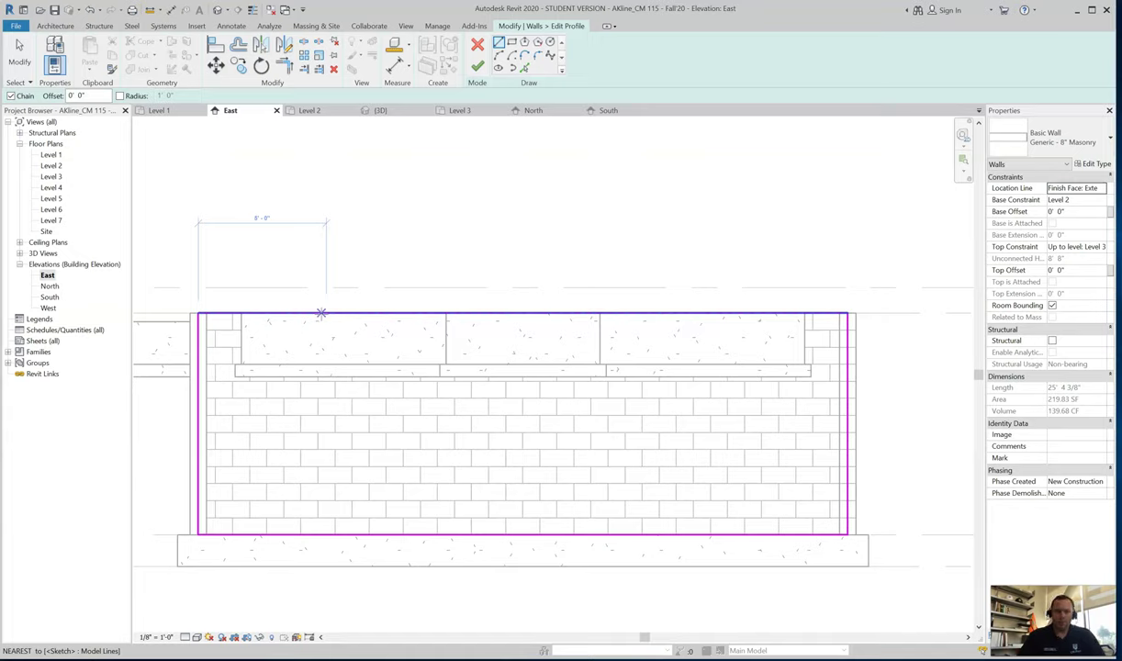
left_click(321, 314)
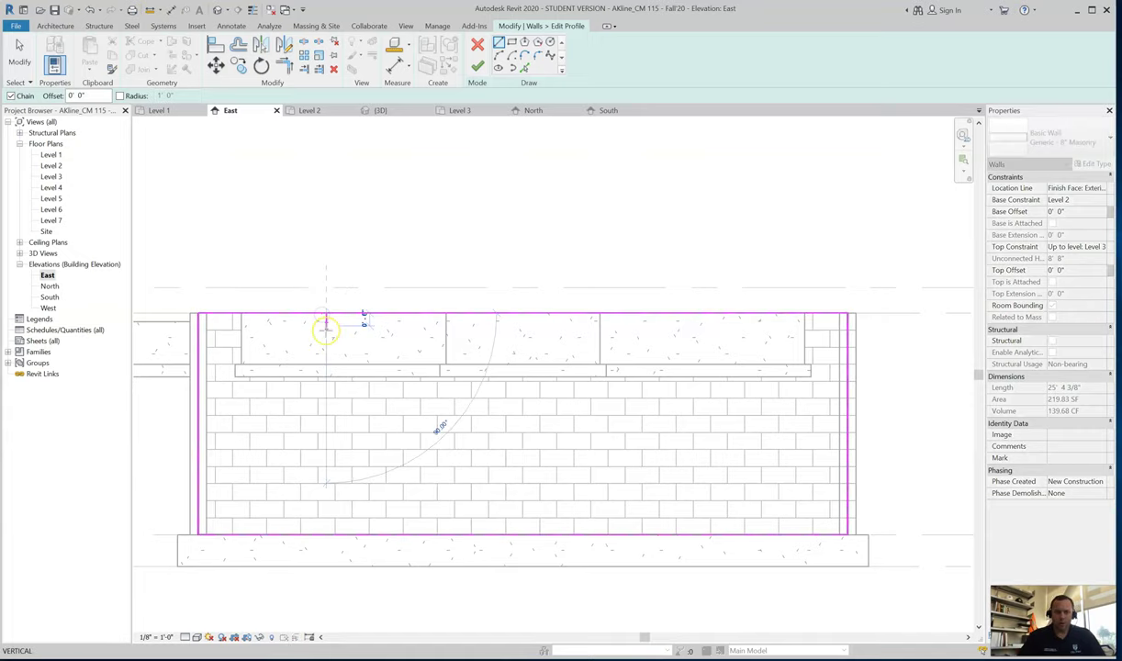
type("16")
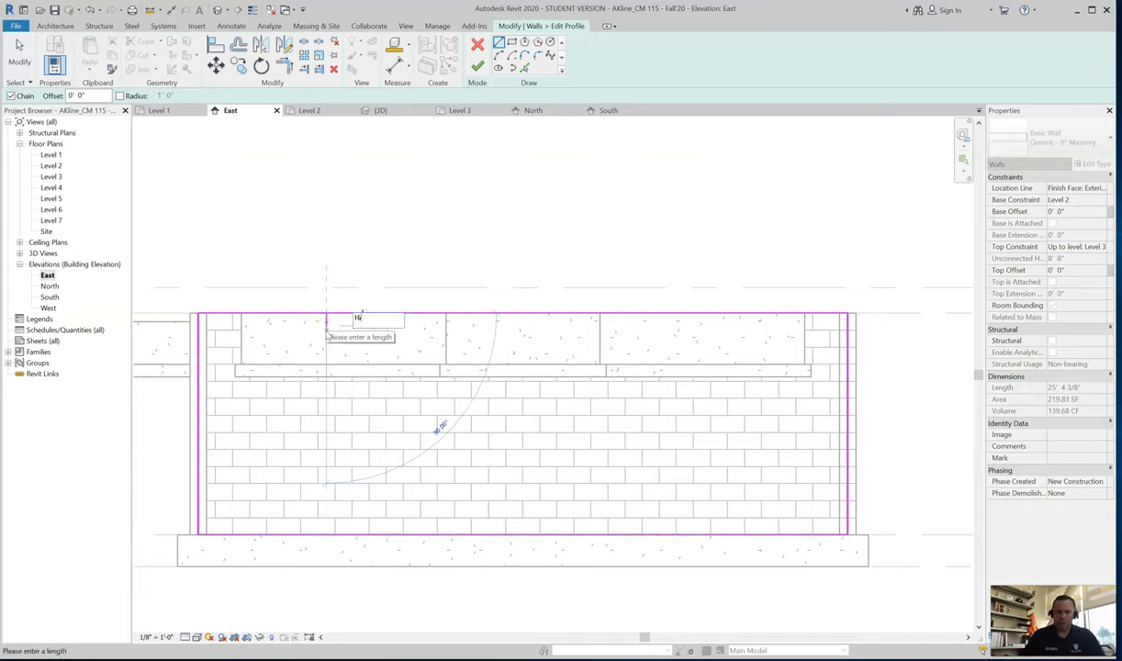
type("\"")
key("Return")
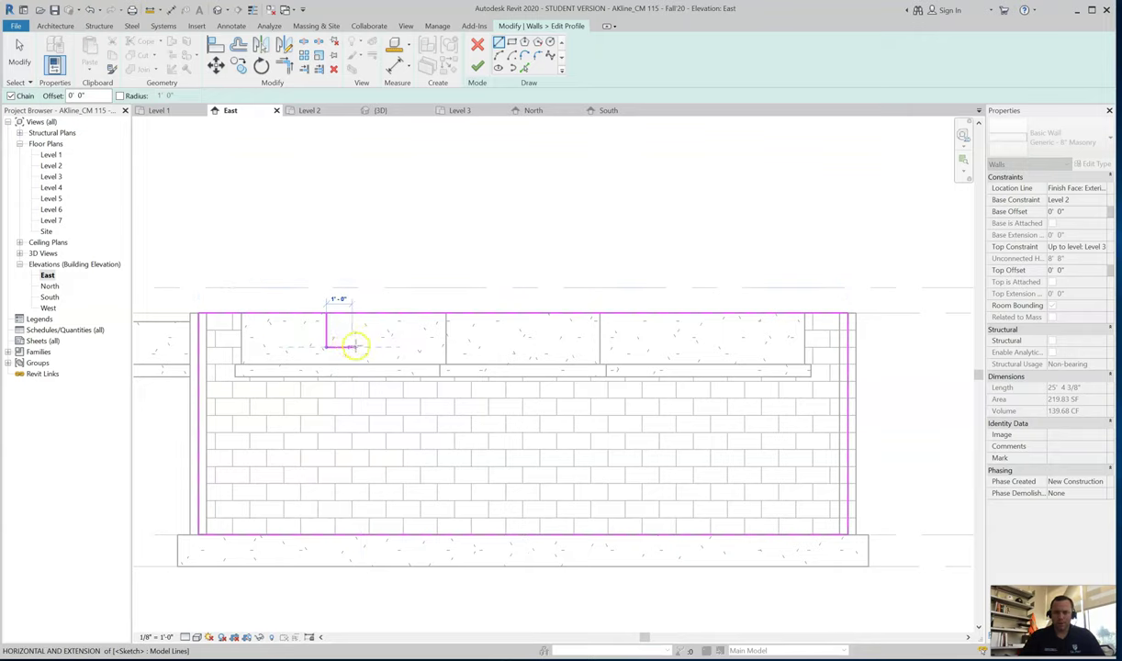
type("16\"")
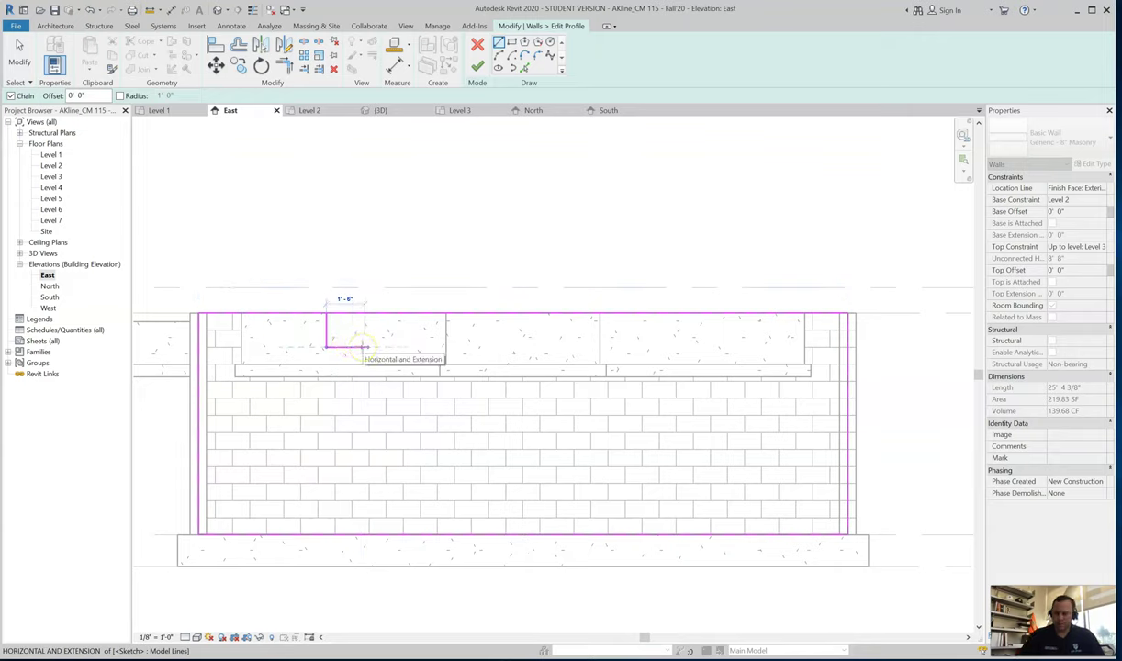
key("Return")
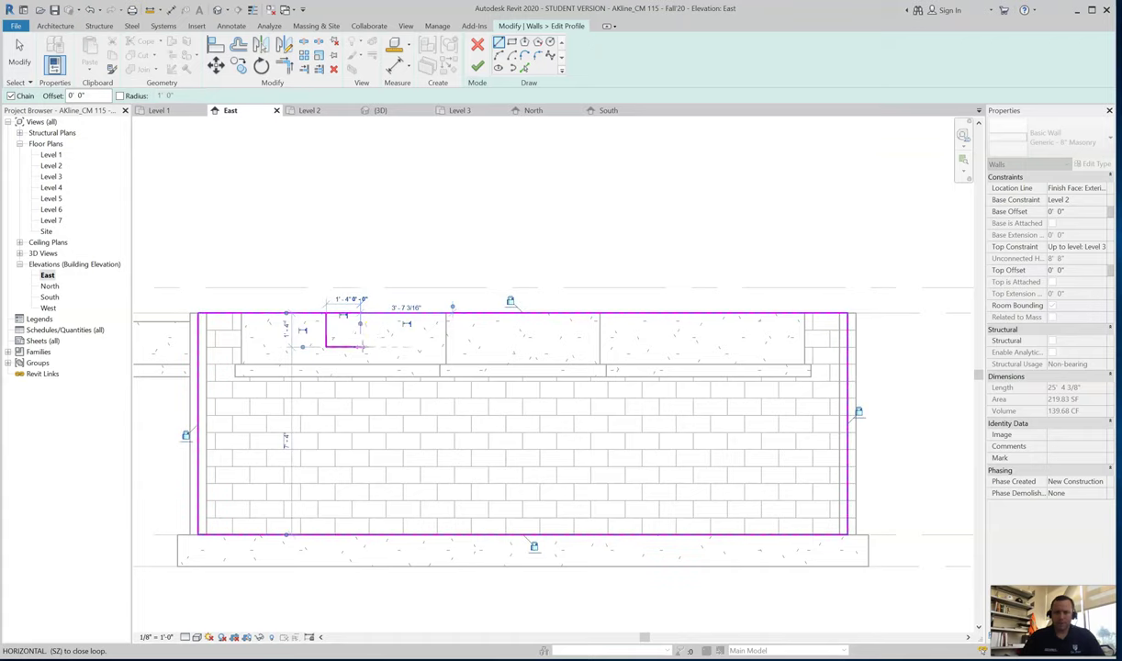
left_click(361, 314)
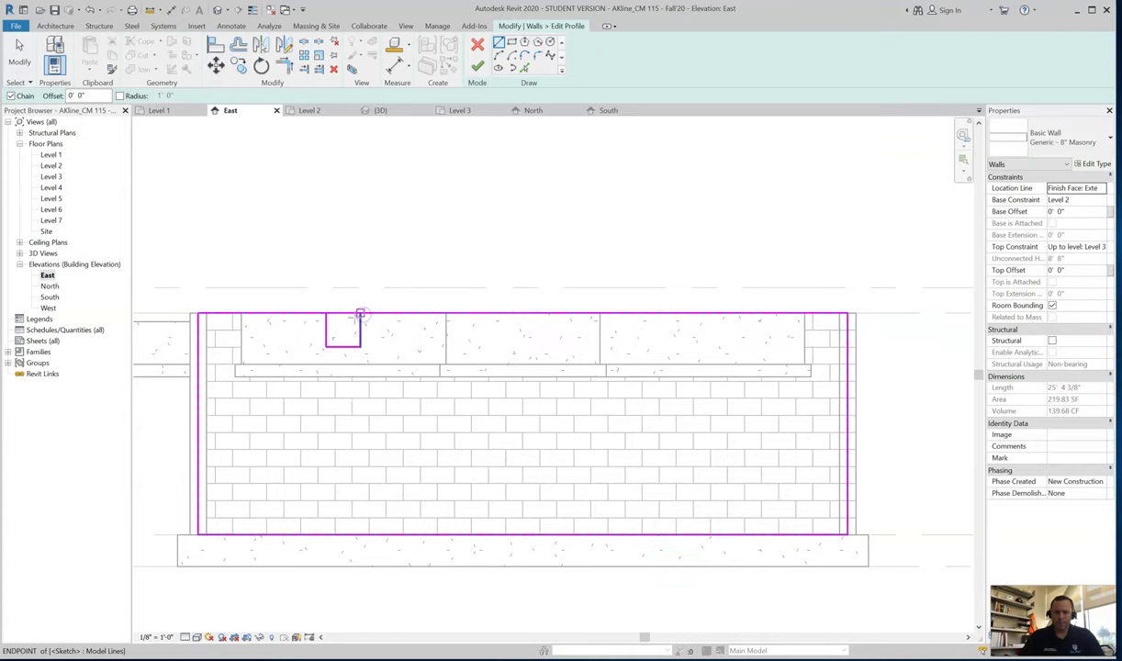
scroll(357, 316, "up", 3)
Step: Stop drawing lines and select the top edge and notch side sketch lines, then clear the selection
key("Escape")
key("Escape")
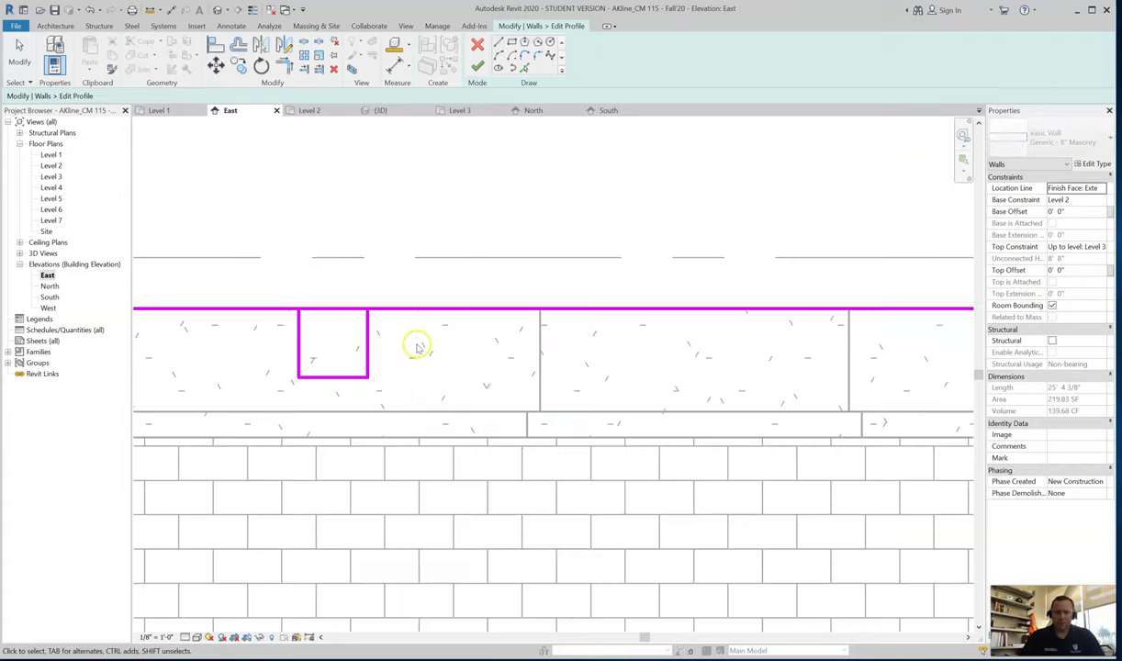
scroll(409, 344, "up", 2)
scroll(395, 354, "down", 4)
scroll(326, 335, "up", 1)
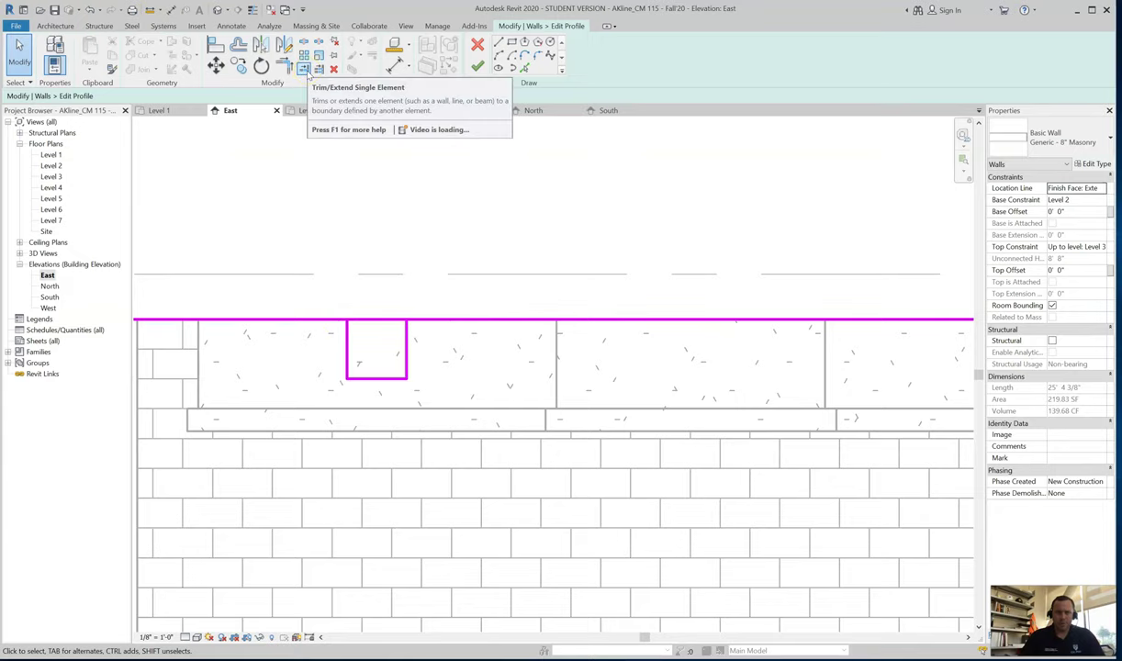
left_click(360, 321)
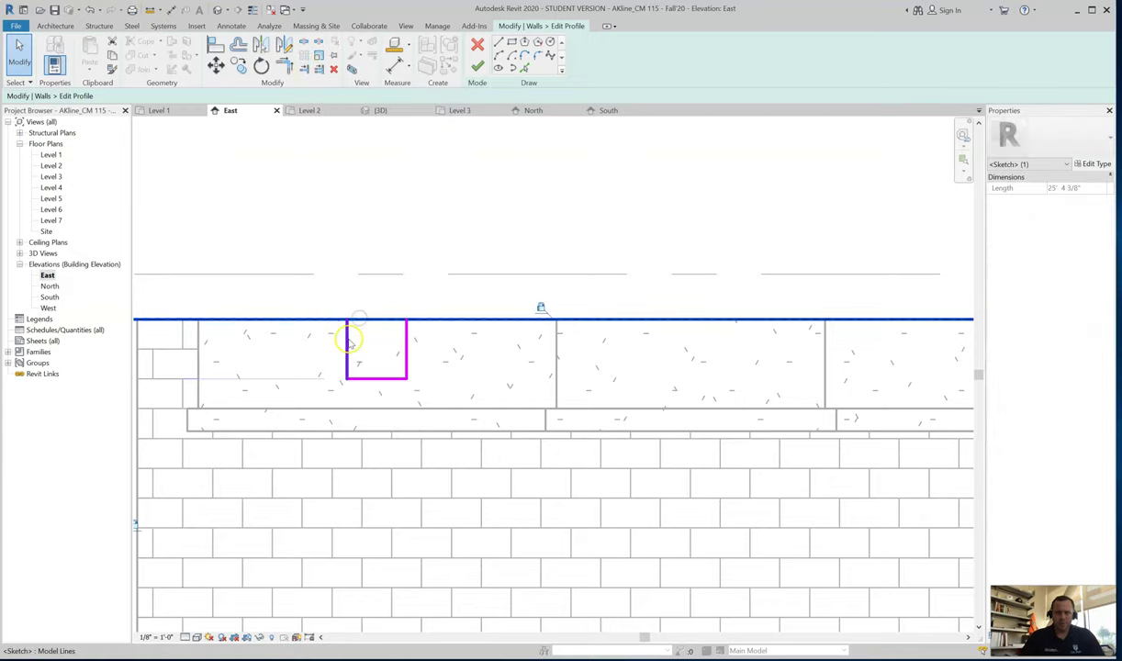
left_click(346, 328)
left_click(407, 349)
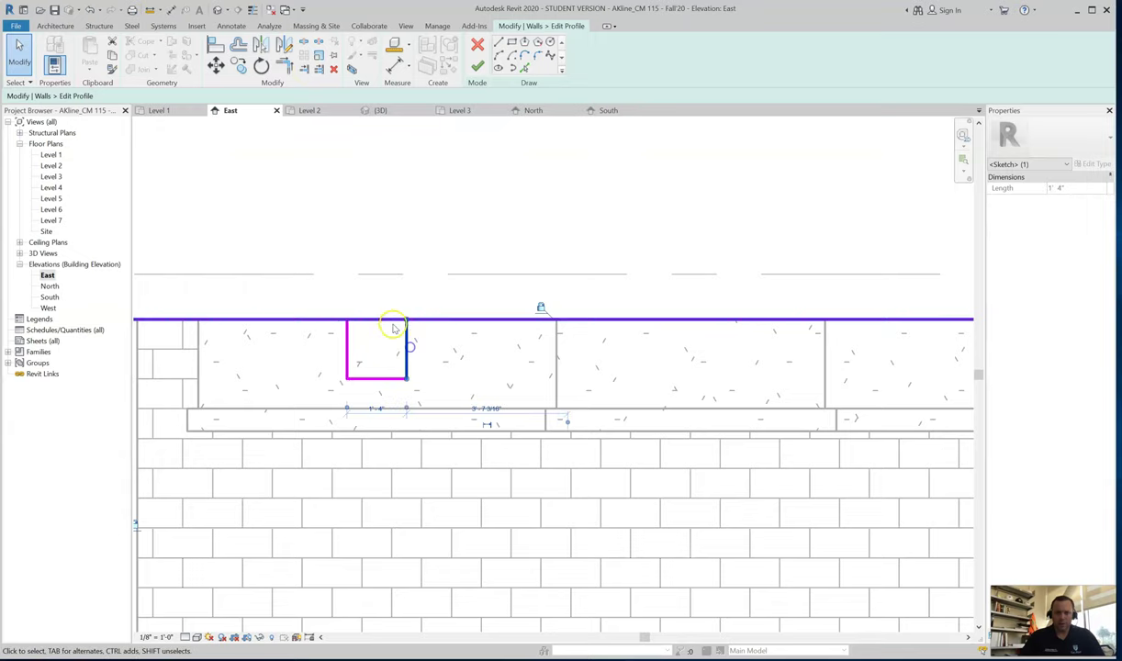
left_click(388, 321, "ctrl")
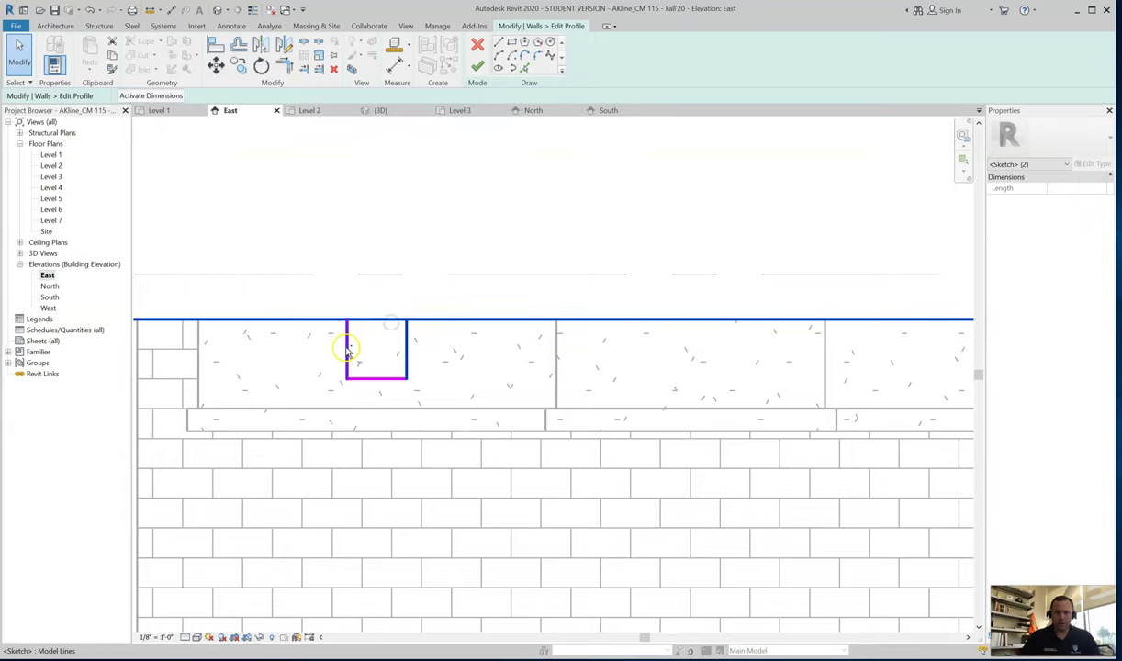
left_click(347, 355, "ctrl")
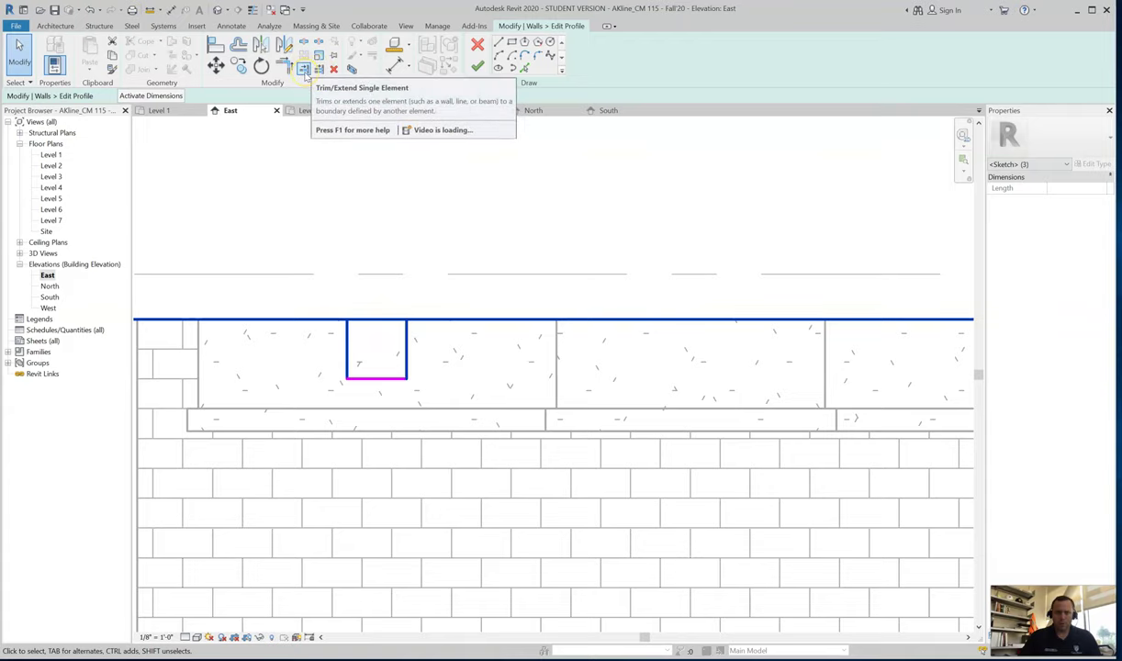
key("Escape")
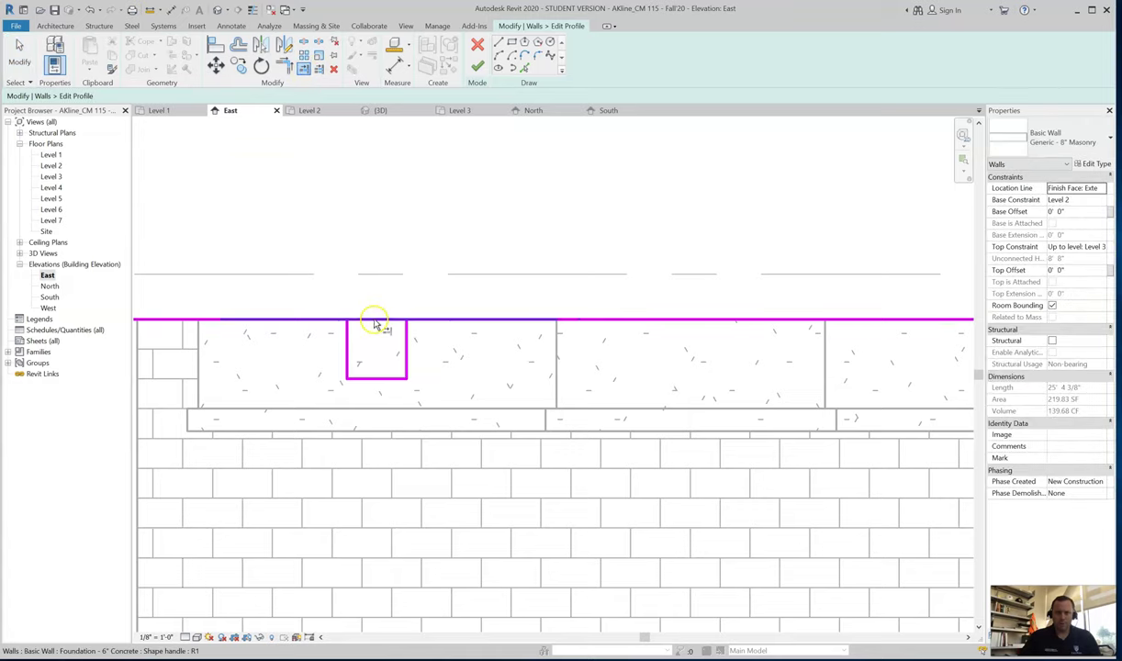
Step: Start a TR trim on the profile lines, cancel it, and select and deselect the top sketch line
key("t")
key("r")
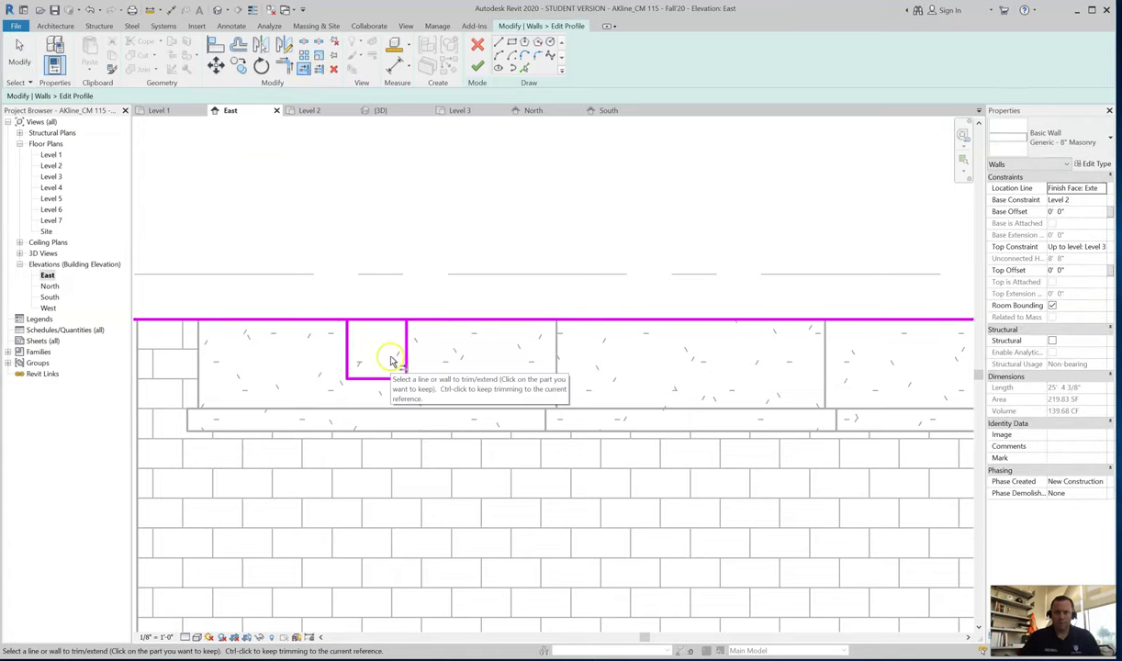
key("Escape")
scroll(383, 338, "up", 3)
scroll(358, 343, "down", 2)
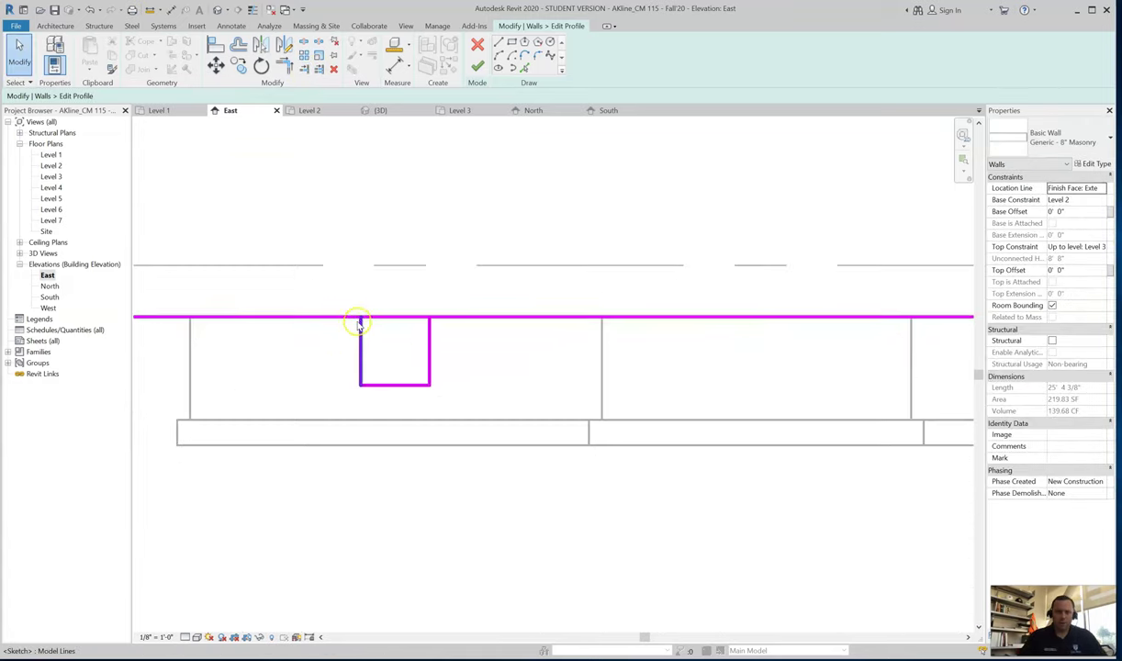
left_click(341, 320)
scroll(358, 332, "down", 2)
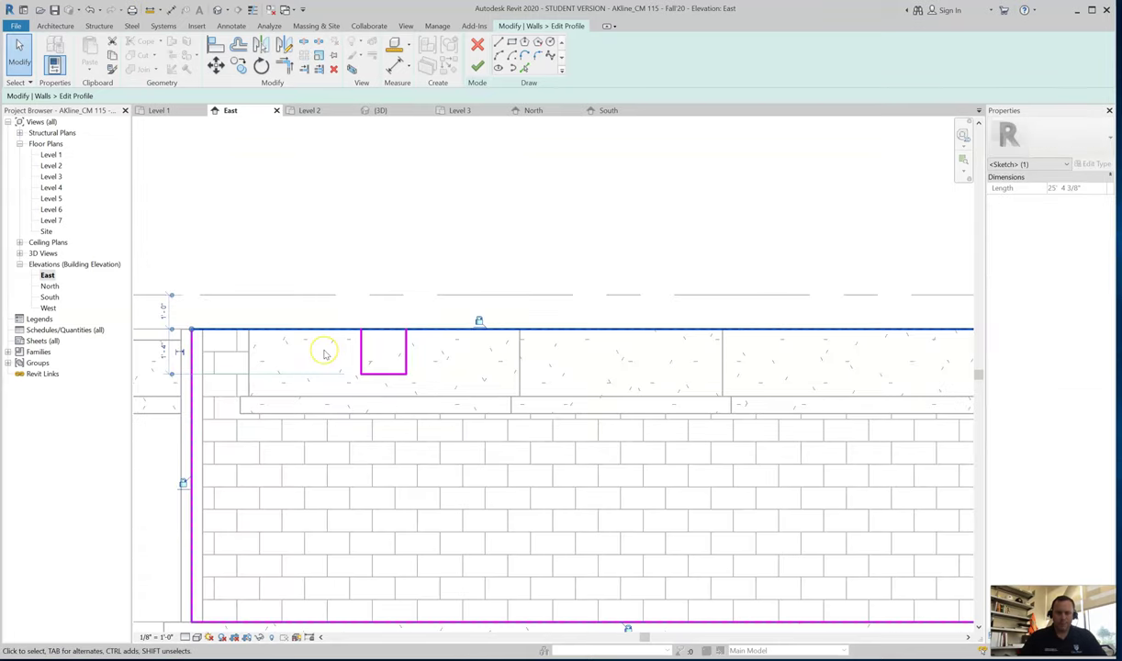
left_click(296, 317)
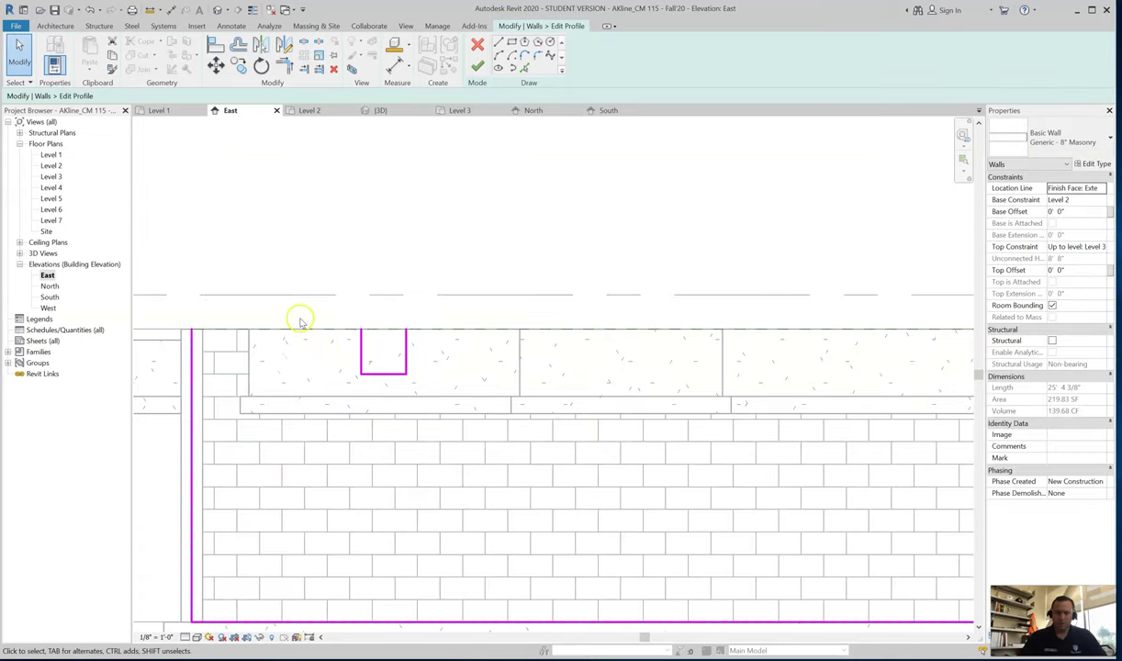
scroll(303, 296, "down", 1)
scroll(757, 354, "up", 4)
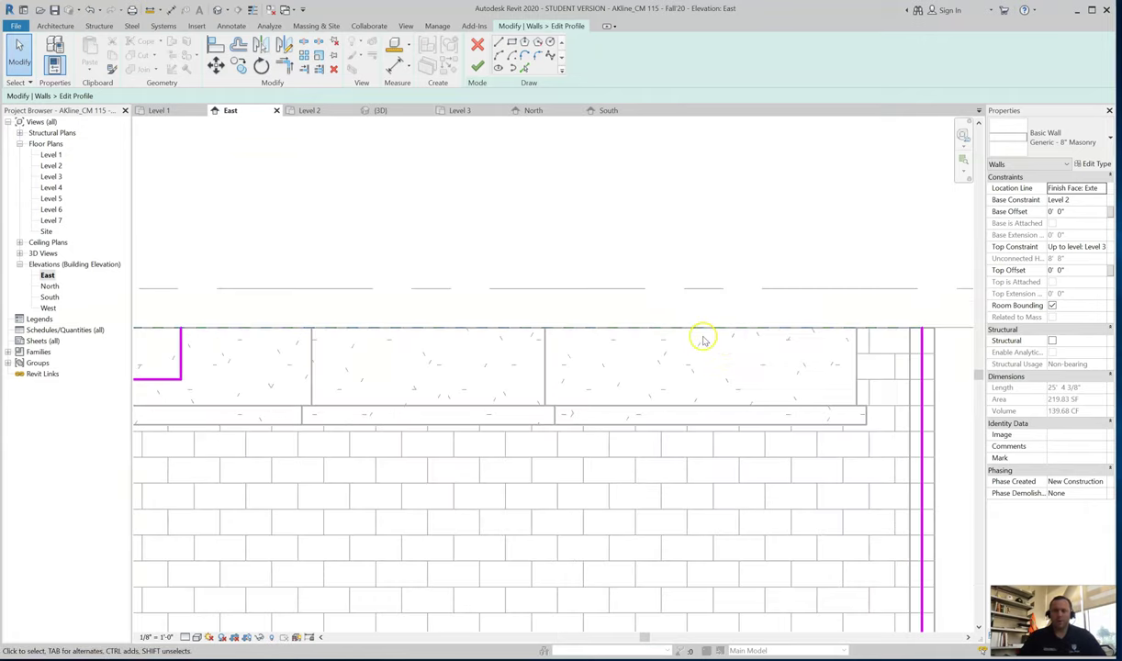
Step: Sketch a second notch 2'-0" deep and 2'-8" wide down from the profile's top edge
left_click(499, 43)
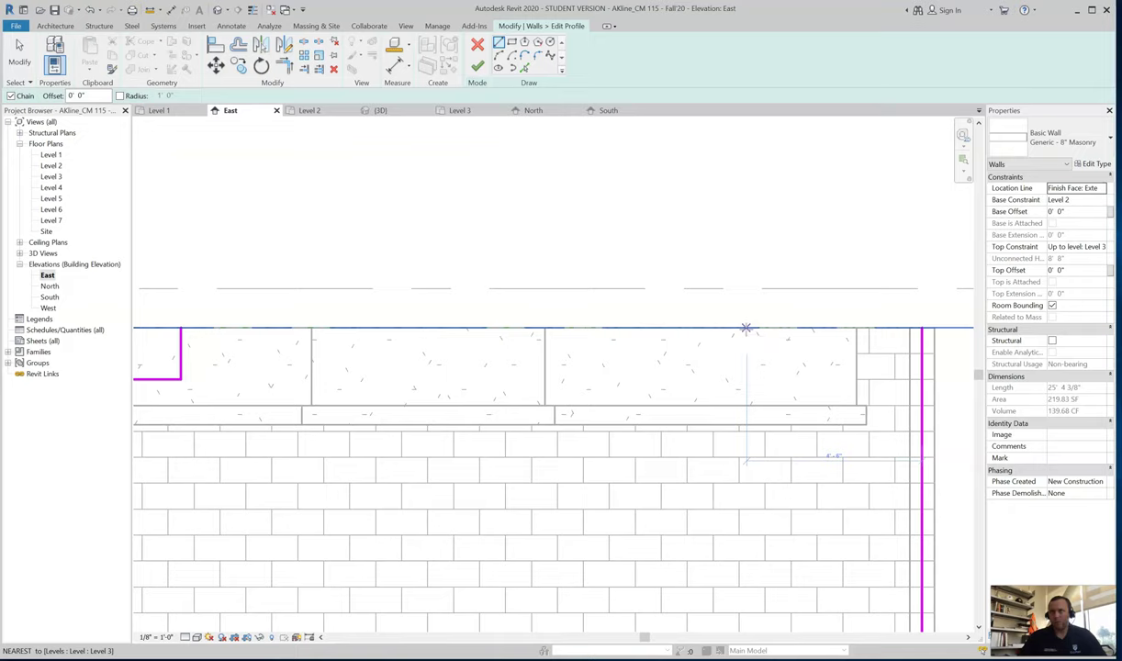
left_click_drag(746, 327, 751, 423)
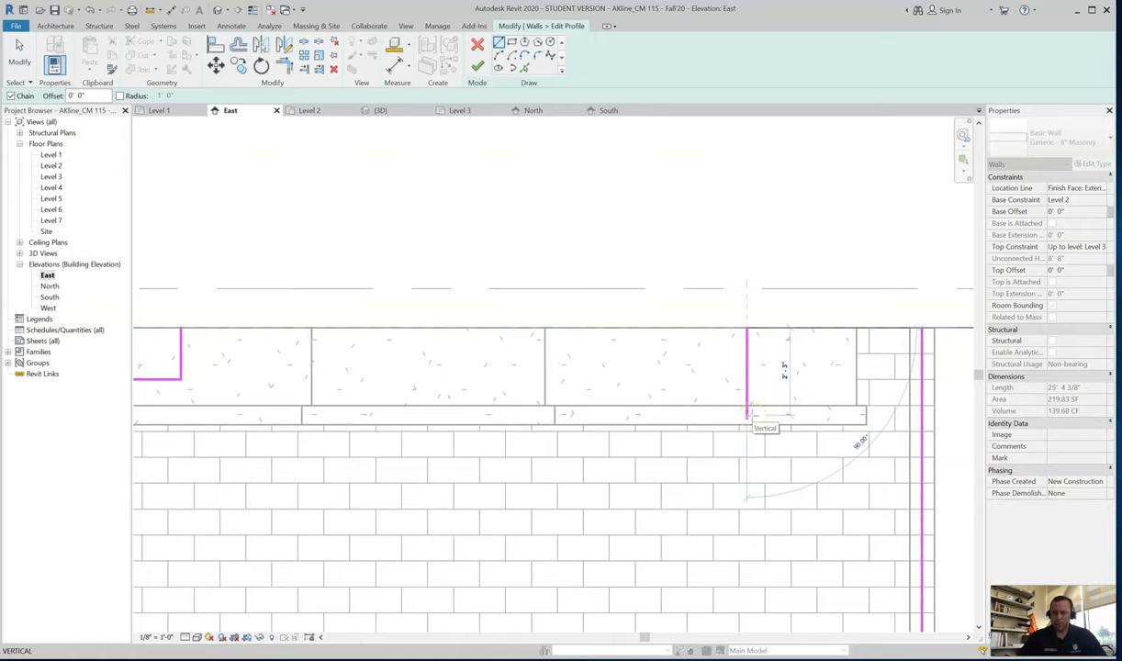
left_click(752, 410)
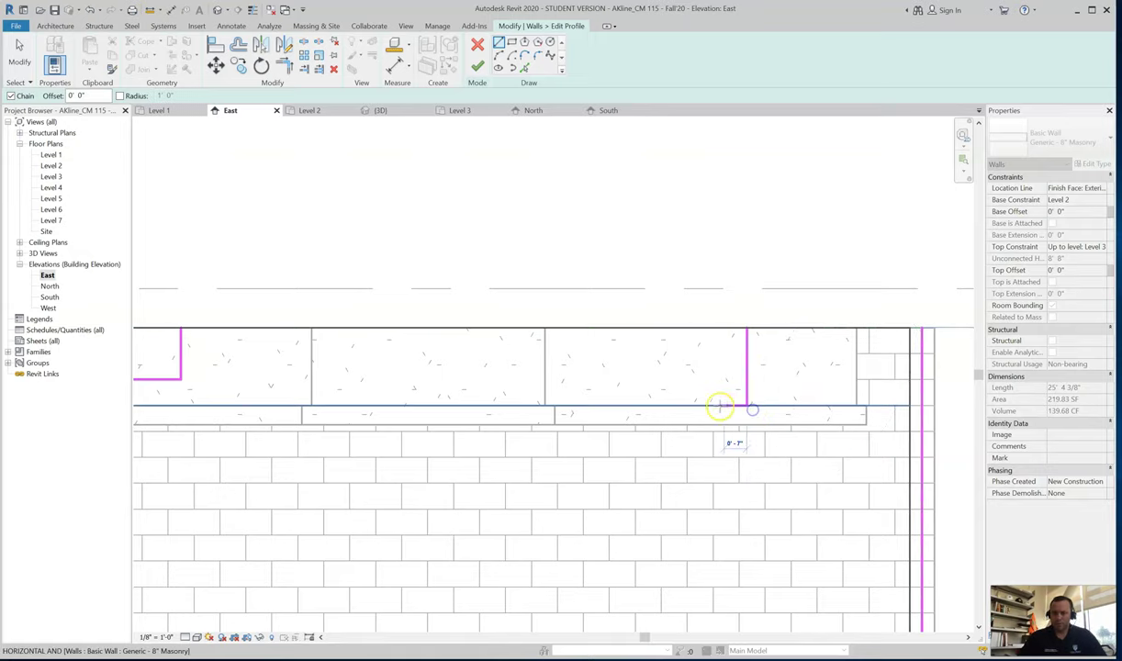
left_click(680, 404)
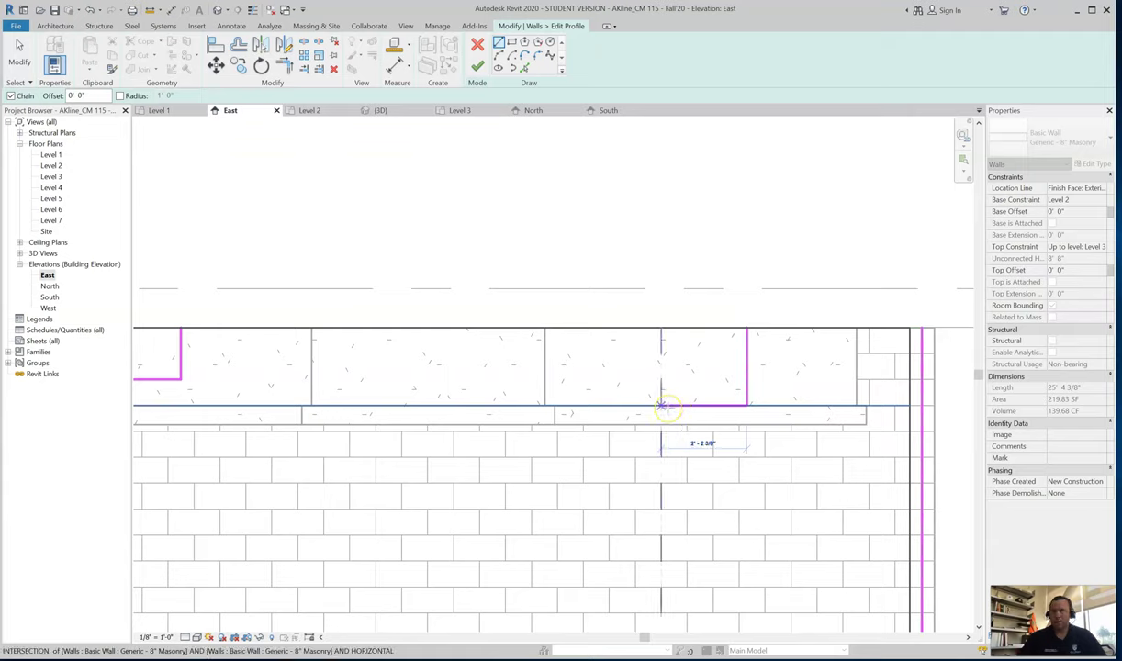
type("2'8")
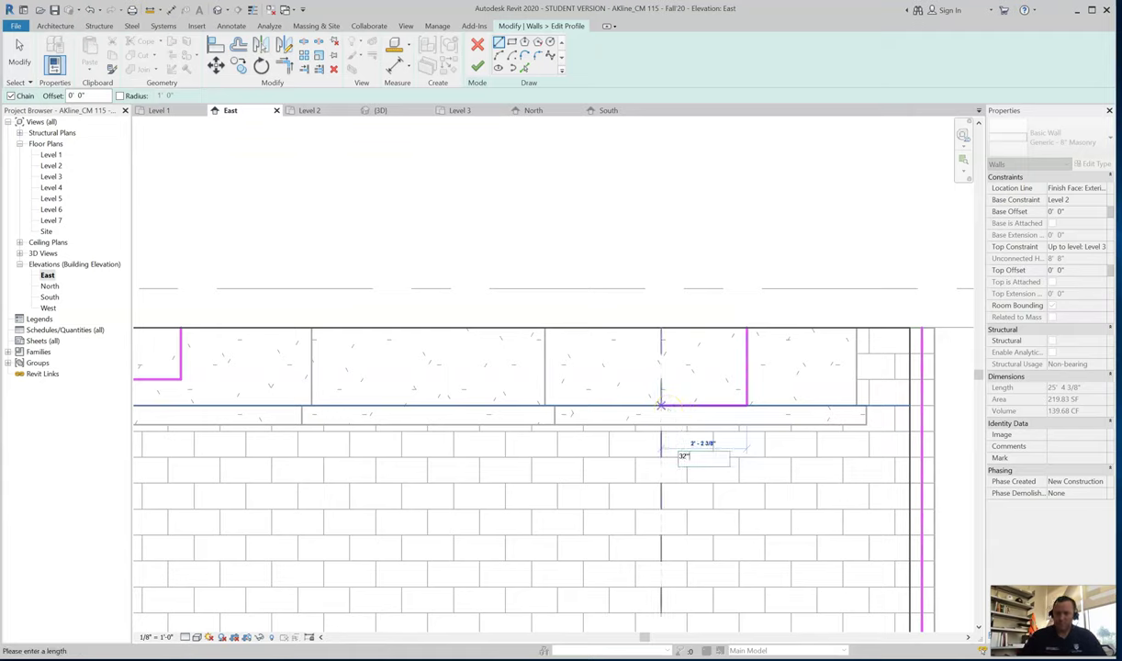
key("Return")
left_click(640, 327)
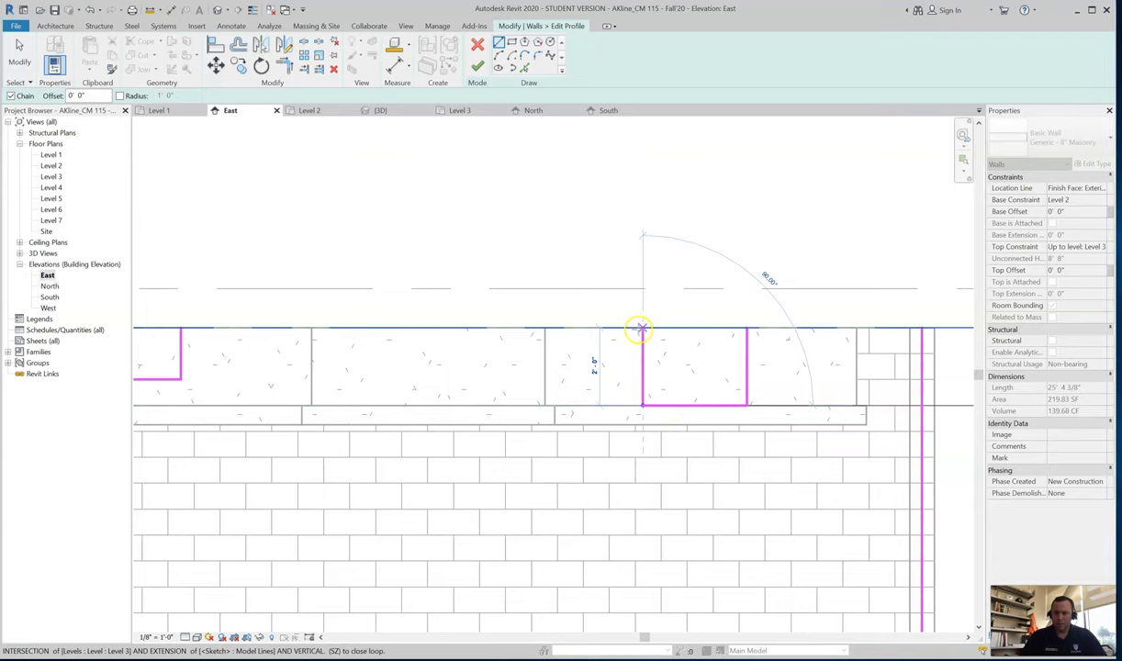
key("Escape")
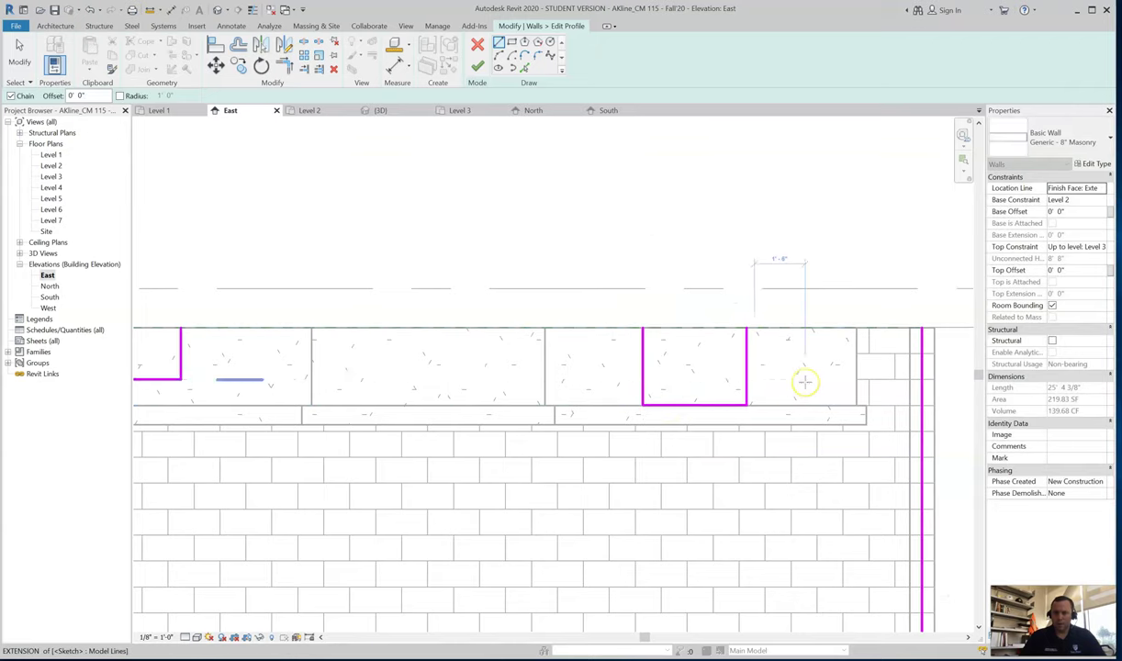
scroll(804, 379, "down", 1)
Step: Draw top-edge lines from the left end, between the notches and to the right end, then finish the profile
scroll(147, 341, "up", 1)
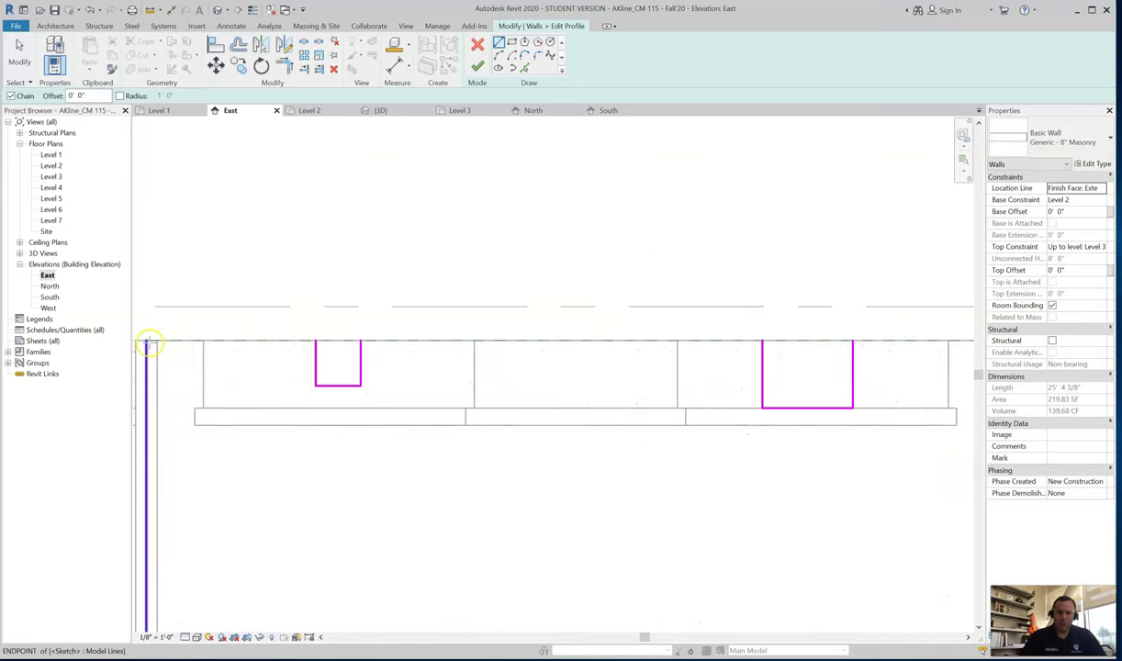
left_click(146, 341)
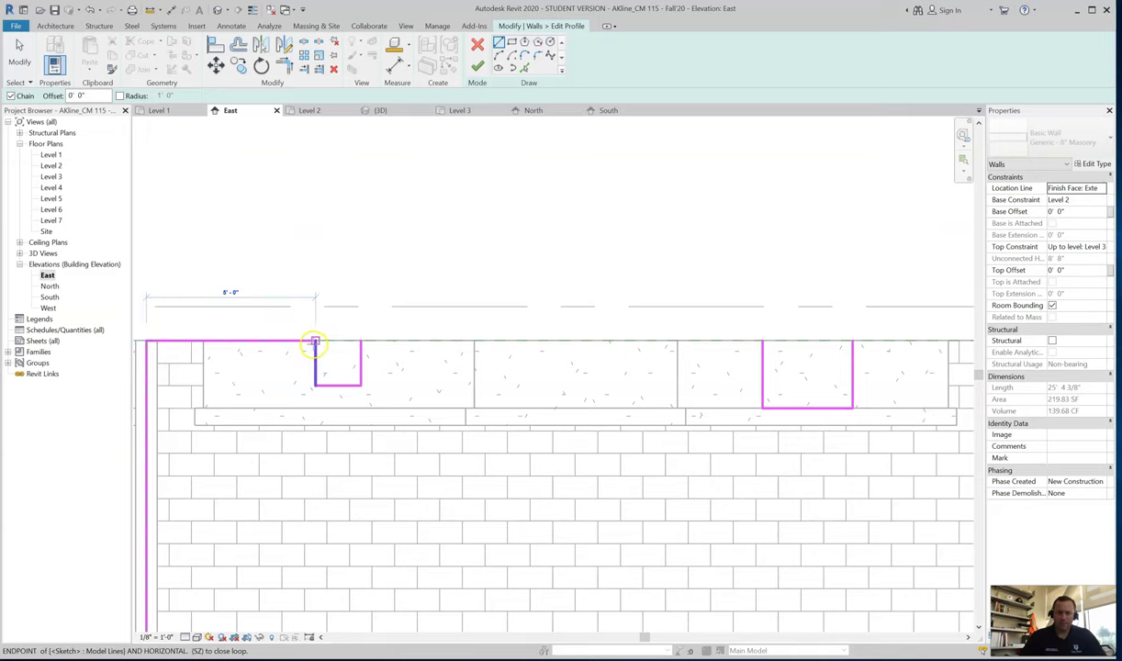
left_click(315, 342)
left_click(363, 342)
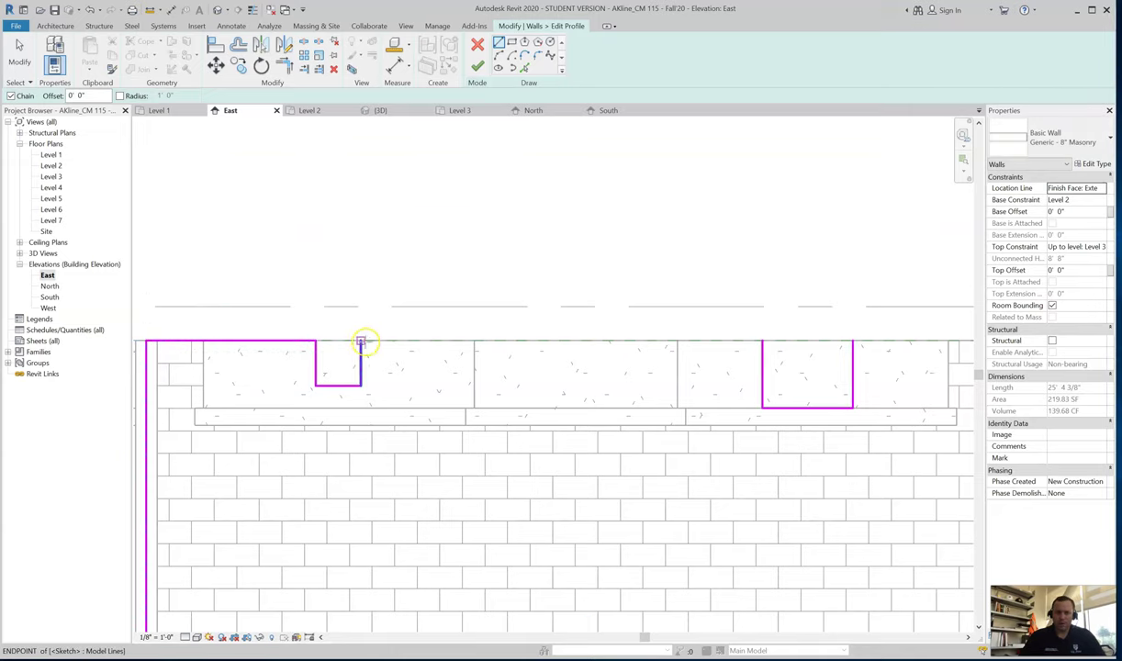
left_click(761, 342)
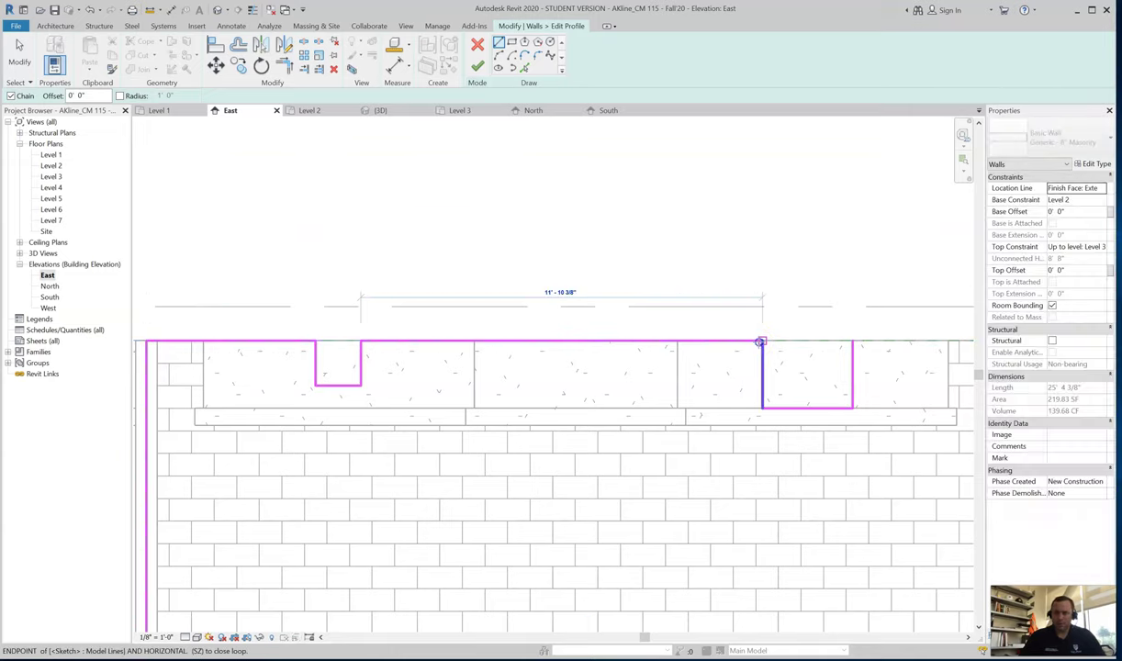
scroll(648, 421, "down", 2)
scroll(601, 471, "up", 4)
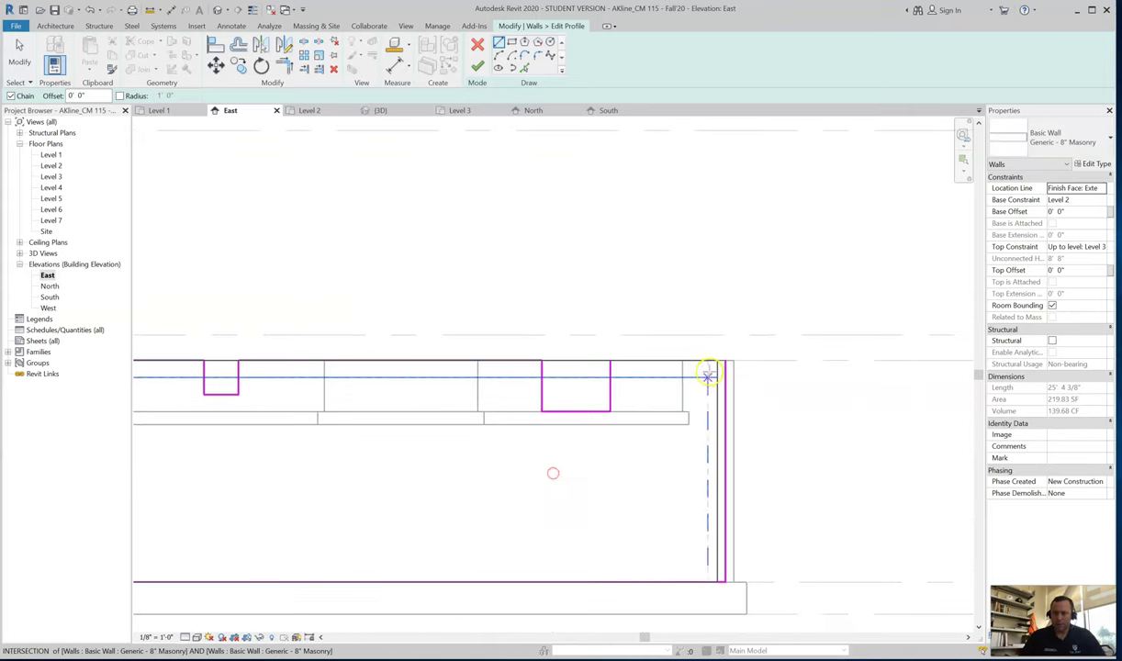
left_click(737, 351)
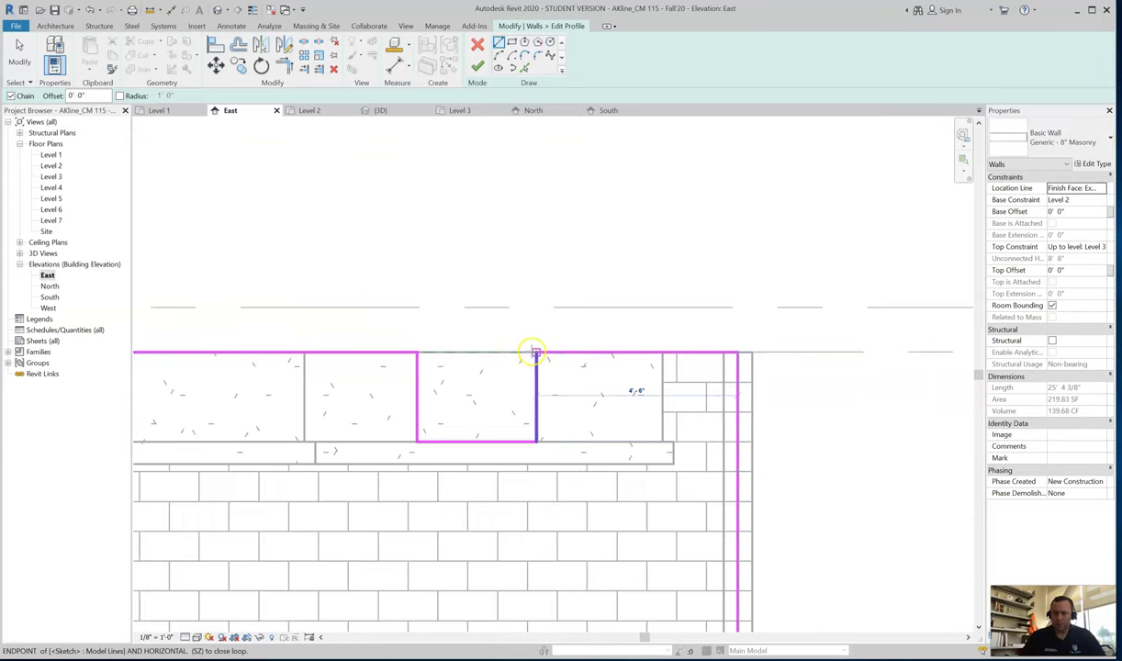
left_click(477, 66)
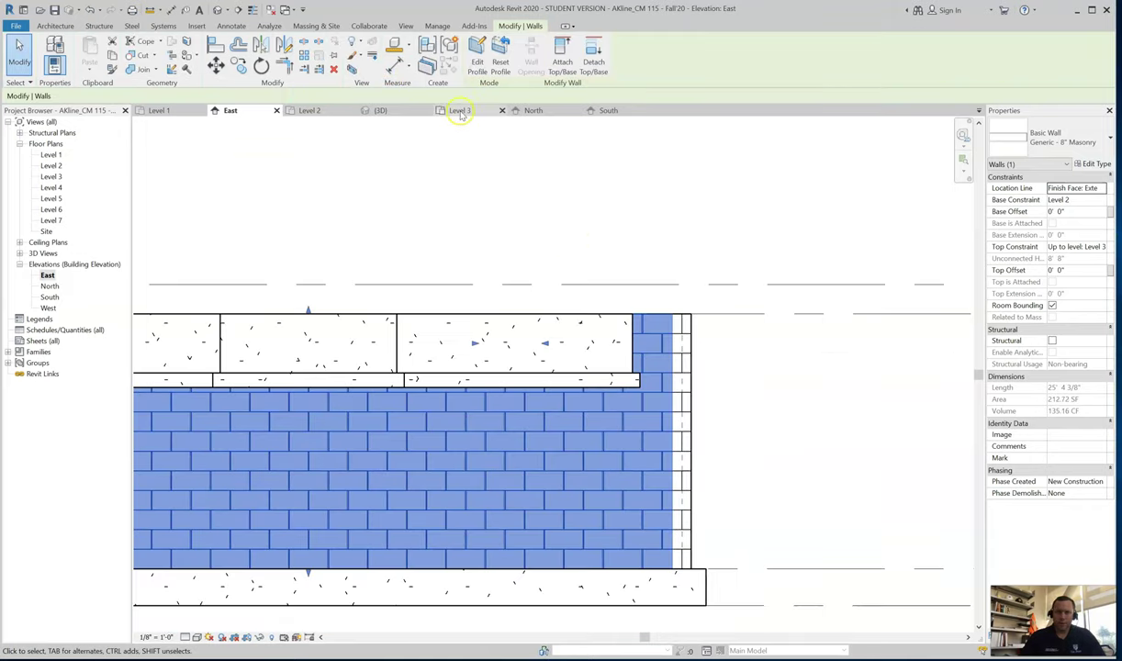
Step: In the 3D view, orbit around the model to inspect the masonry wall's two notches
left_click(380, 111)
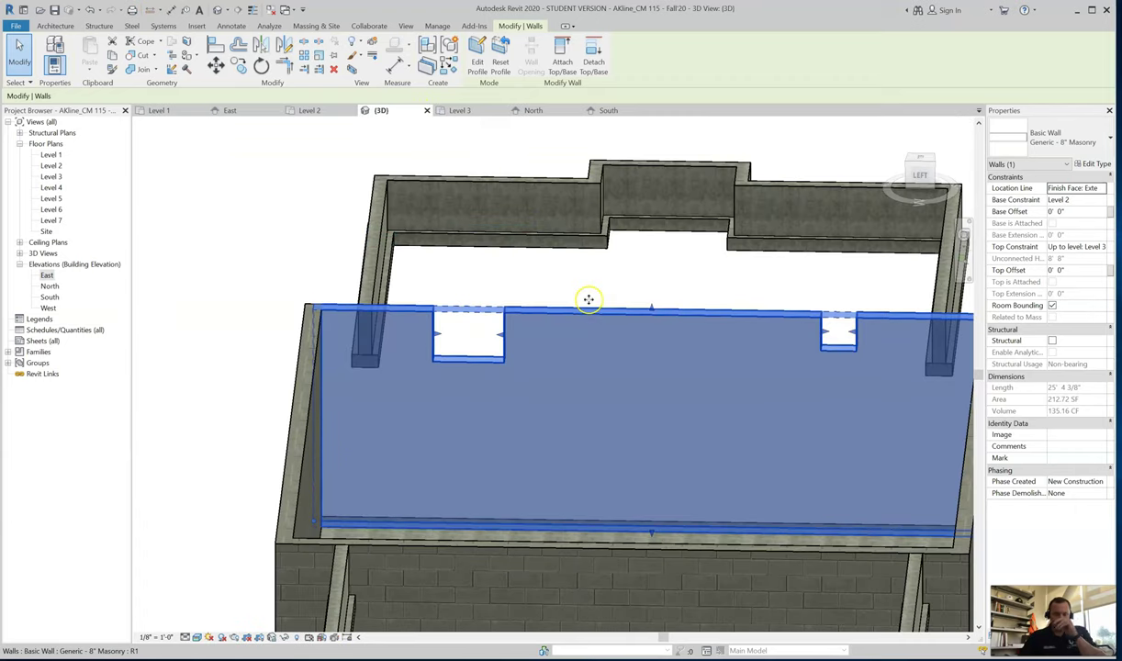
left_click(601, 270)
scroll(606, 270, "down", 2)
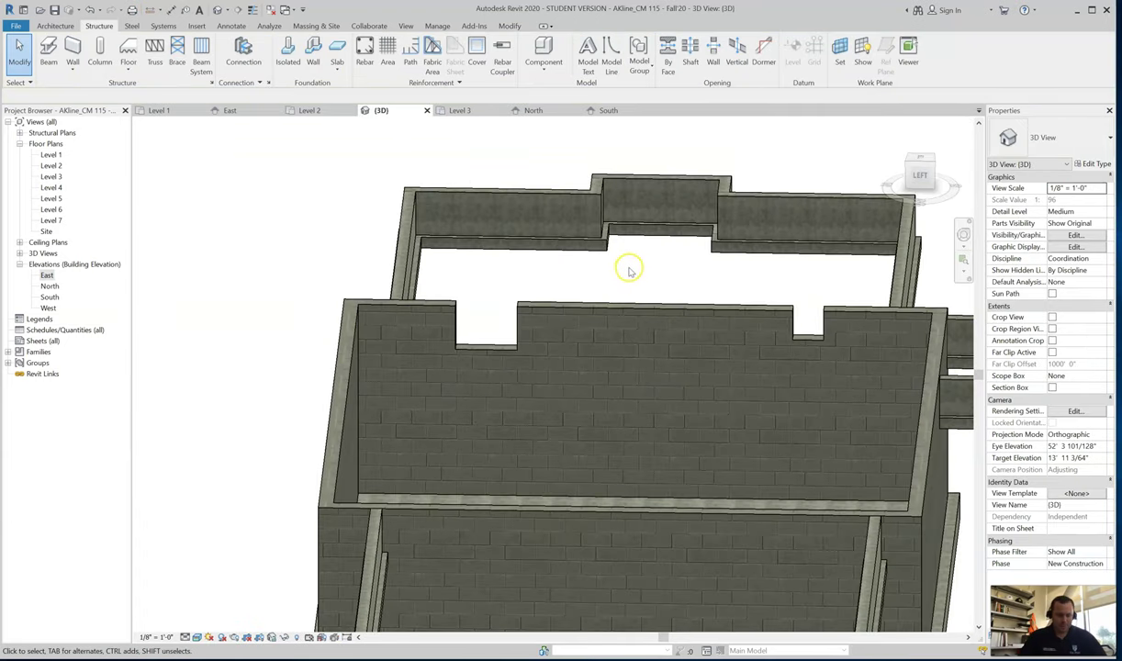
middle_click_drag(634, 275, 588, 311, "shift")
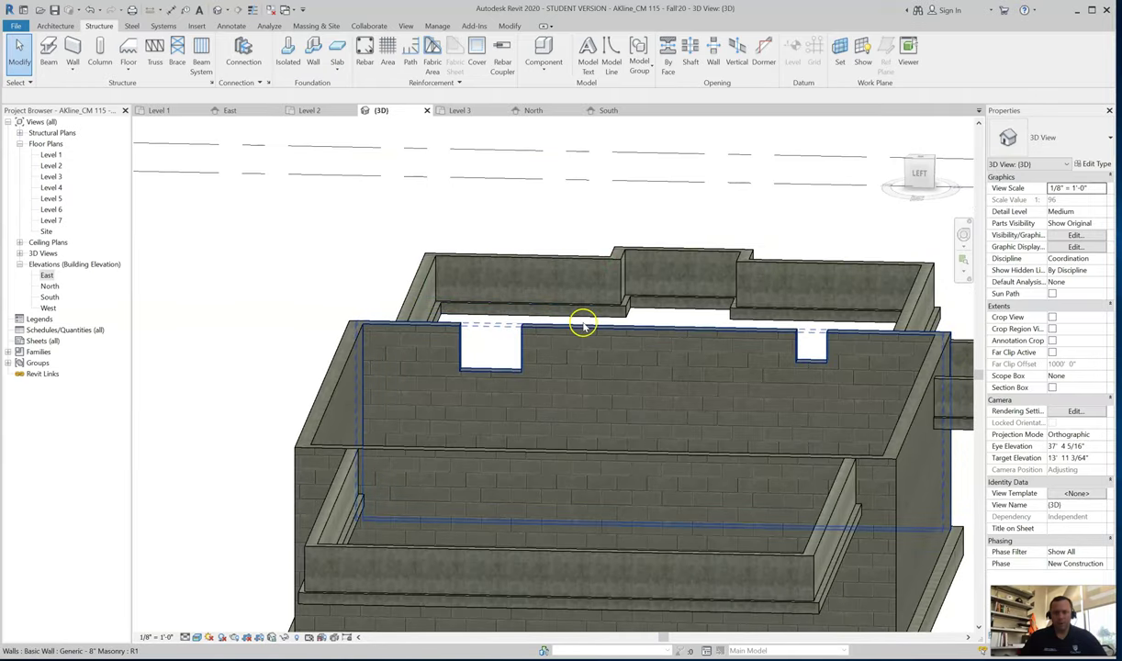
scroll(586, 326, "up", 2)
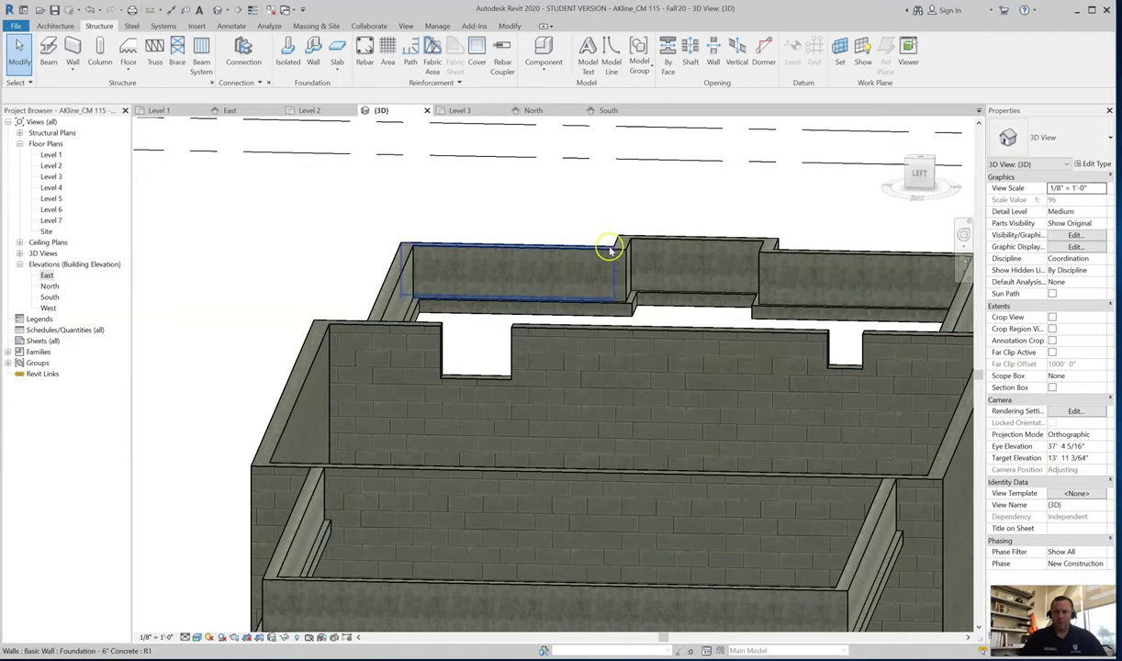
middle_click_drag(596, 205, 555, 262, "shift")
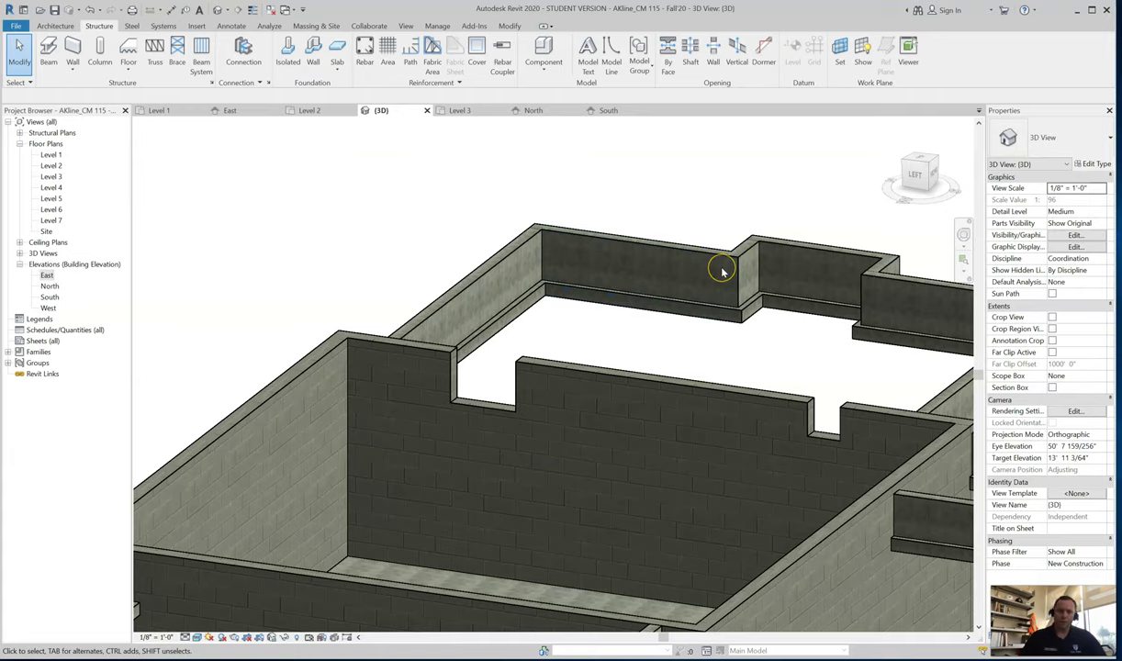
middle_click_drag(720, 268, 758, 400, "shift")
middle_click_drag(826, 513, 844, 527, "shift")
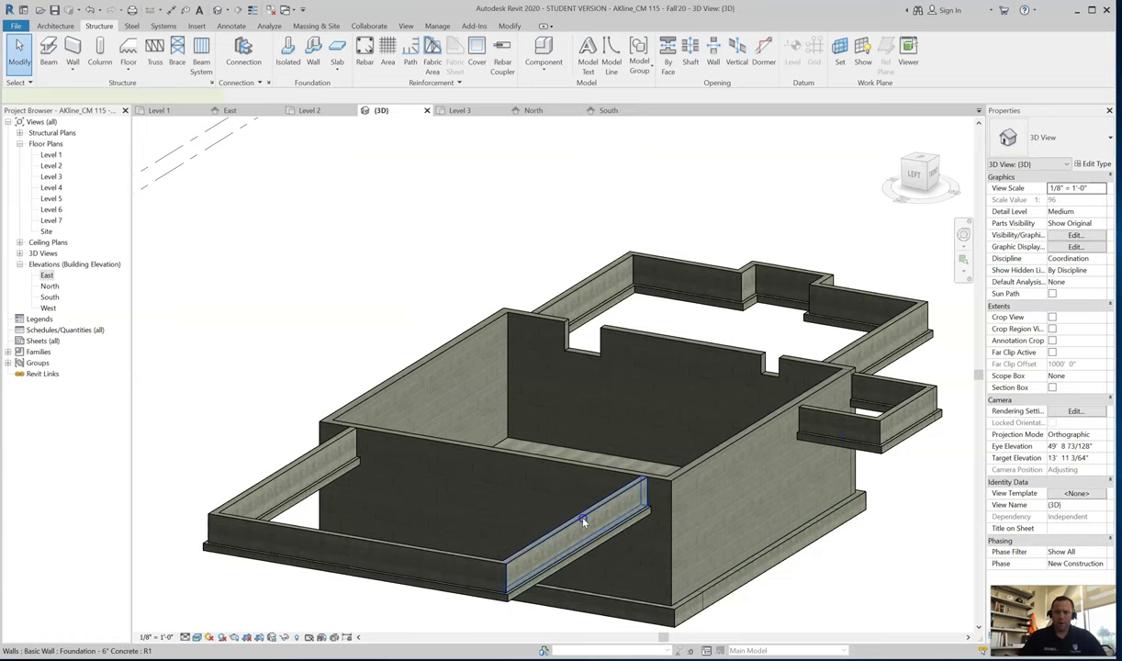
Step: Select the 20'-long 6" concrete foundation wall and open its profile for editing
left_click(582, 521)
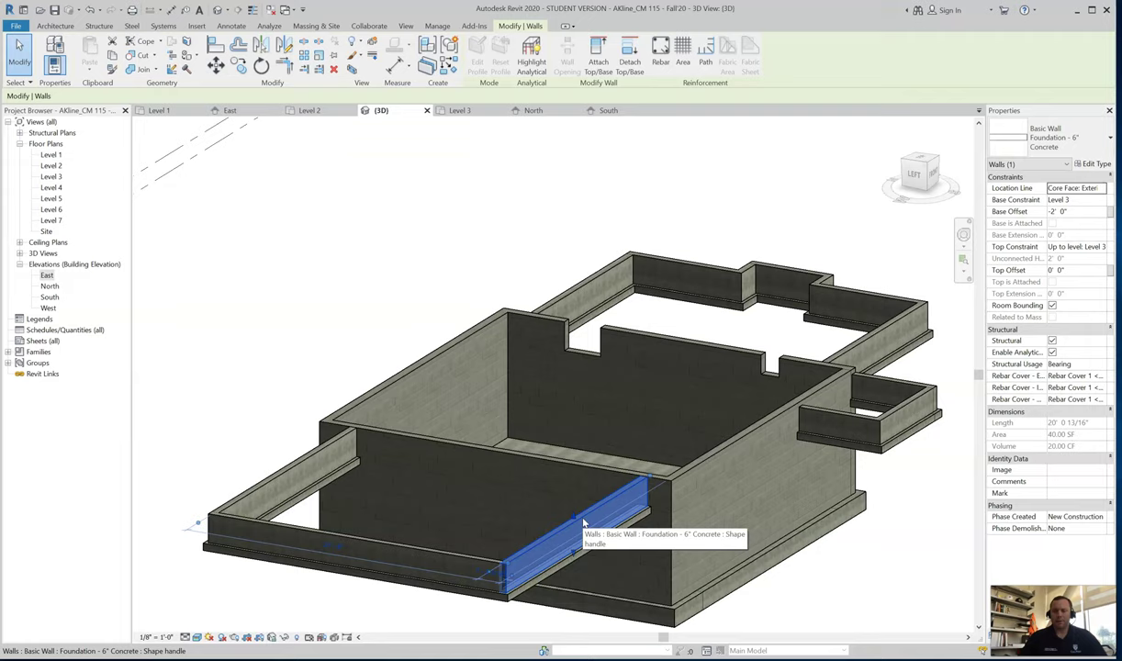
left_click(592, 523)
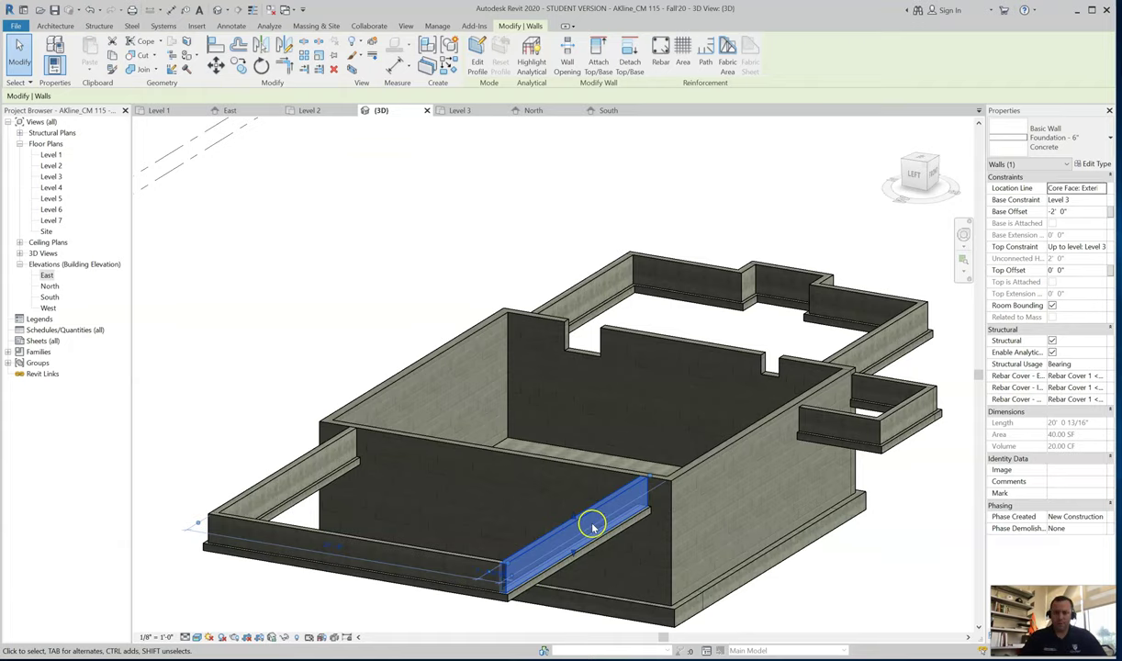
left_click(475, 58)
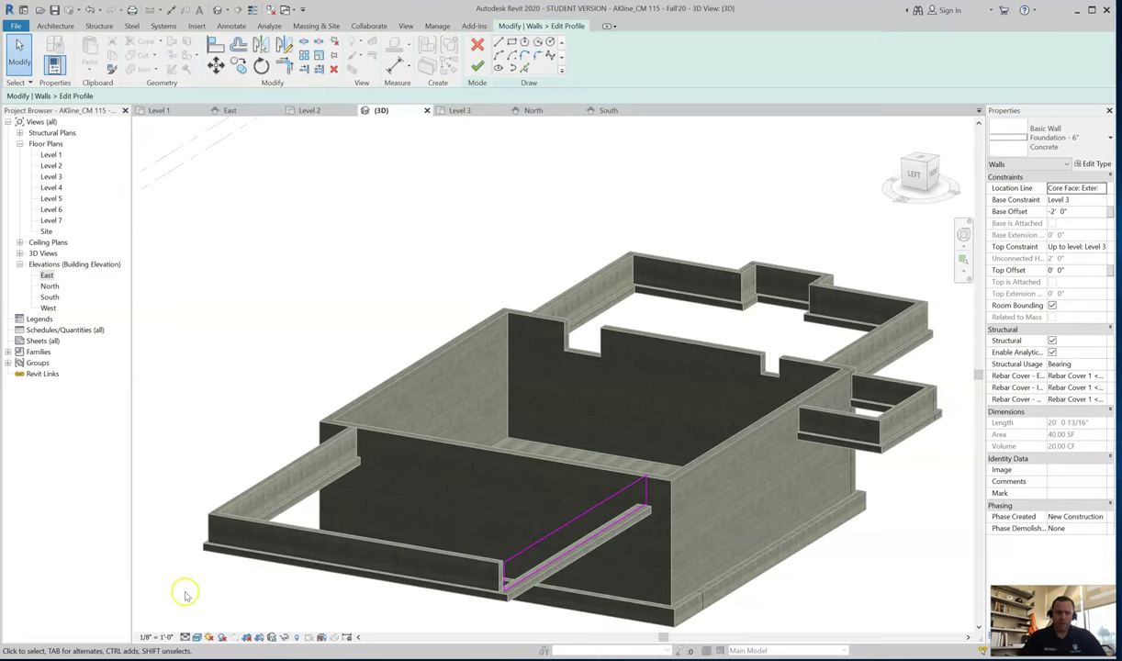
Step: Switch to the South elevation, zoom in, and delete the foundation profile's top sketch line
double_click(49, 286)
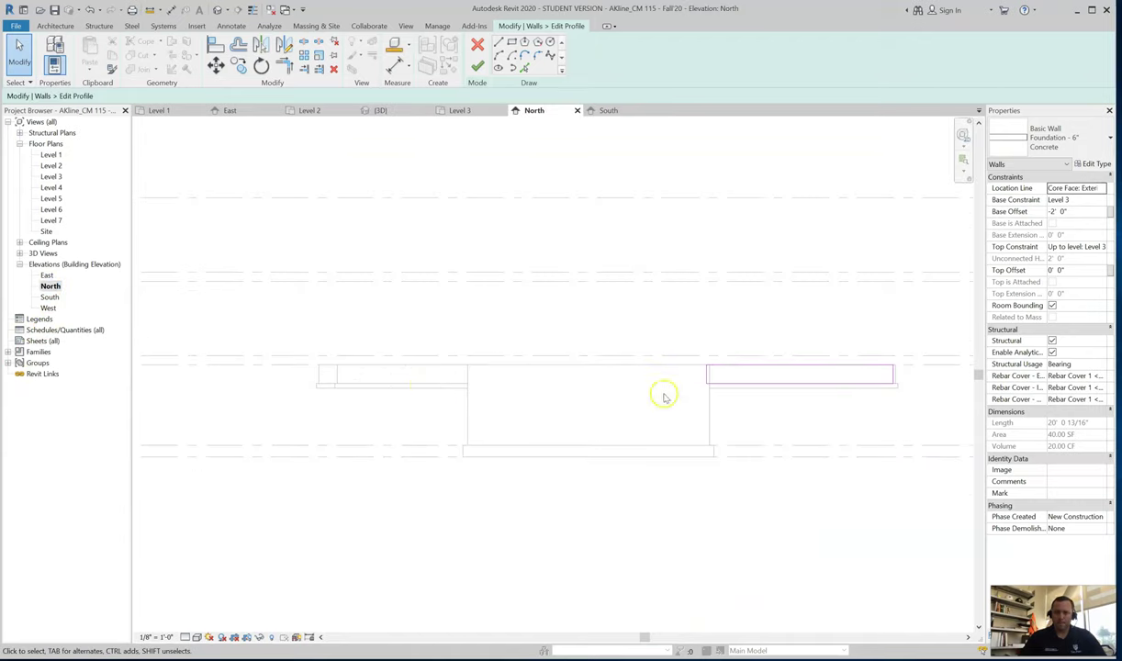
scroll(850, 363, "up", 2)
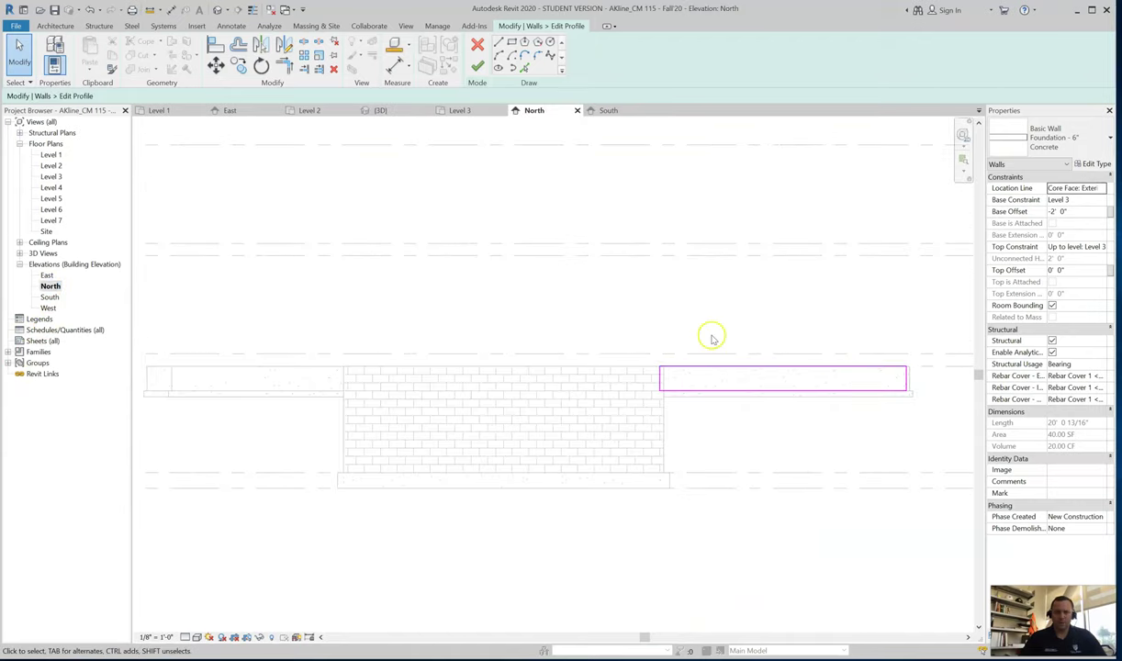
double_click(50, 297)
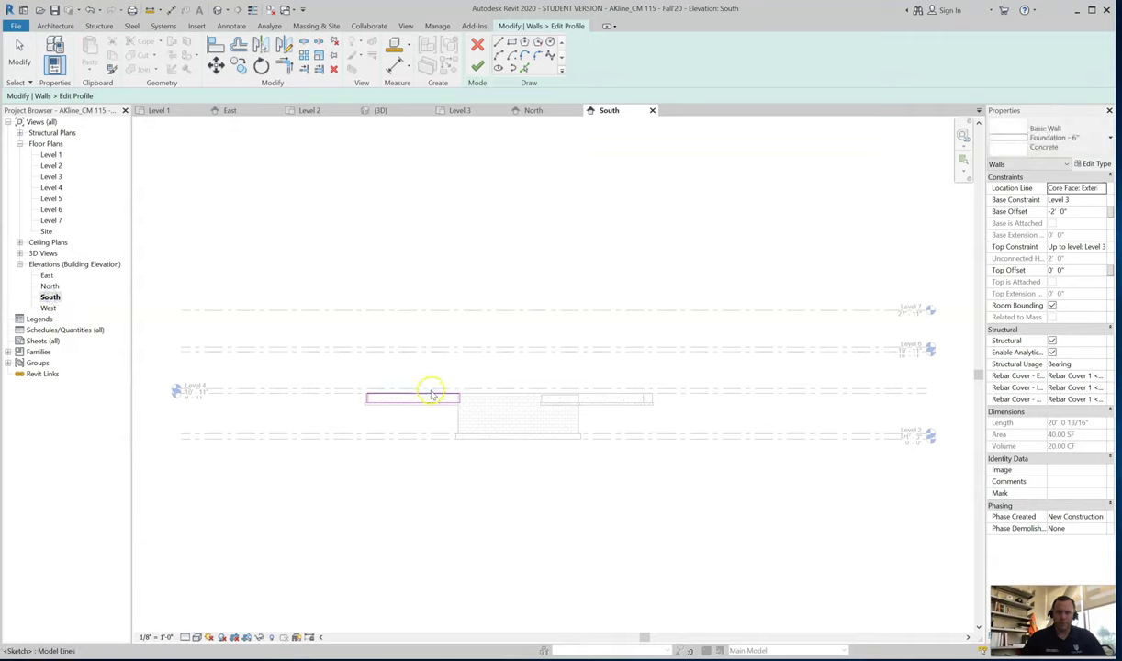
scroll(415, 400, "up", 3)
scroll(279, 381, "up", 3)
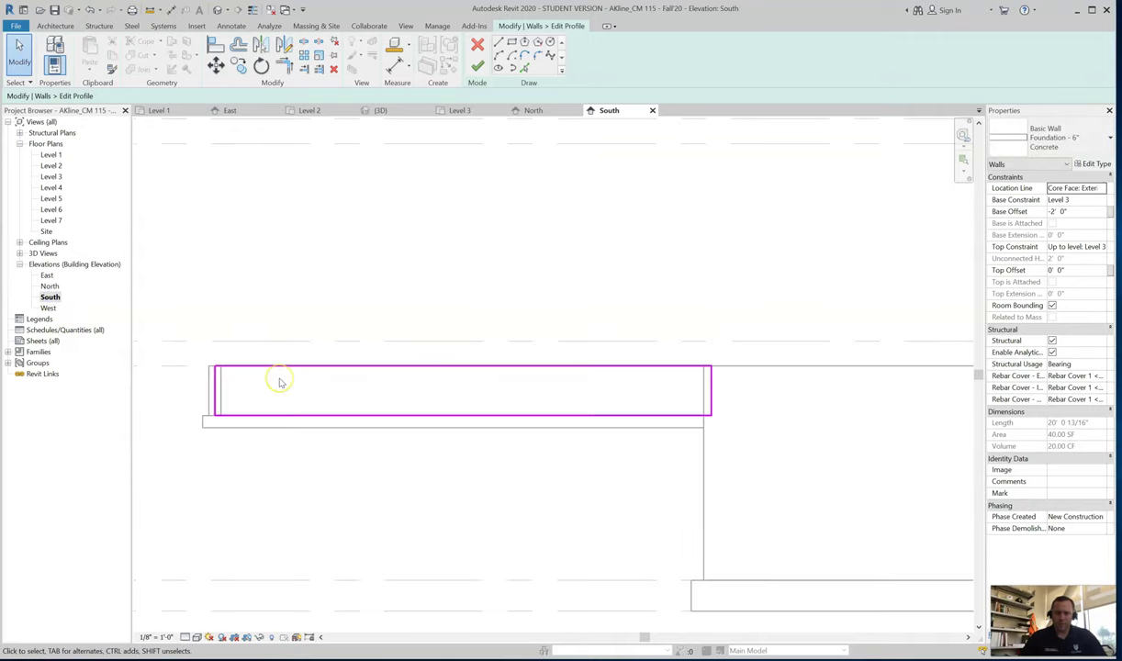
left_click(346, 415)
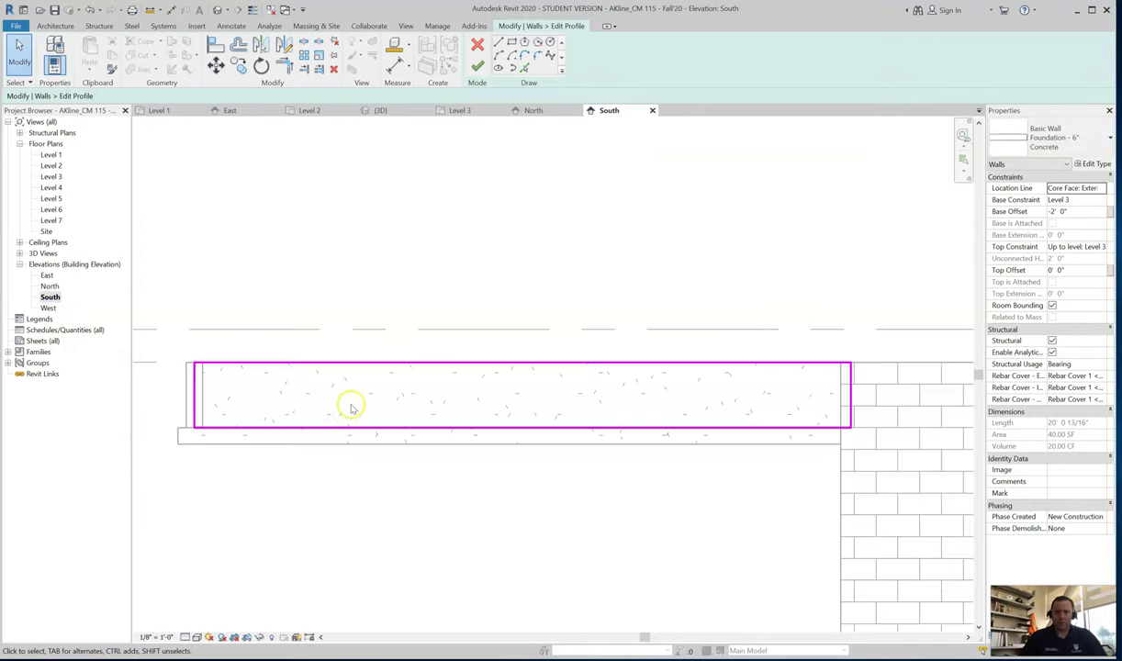
left_click(498, 43)
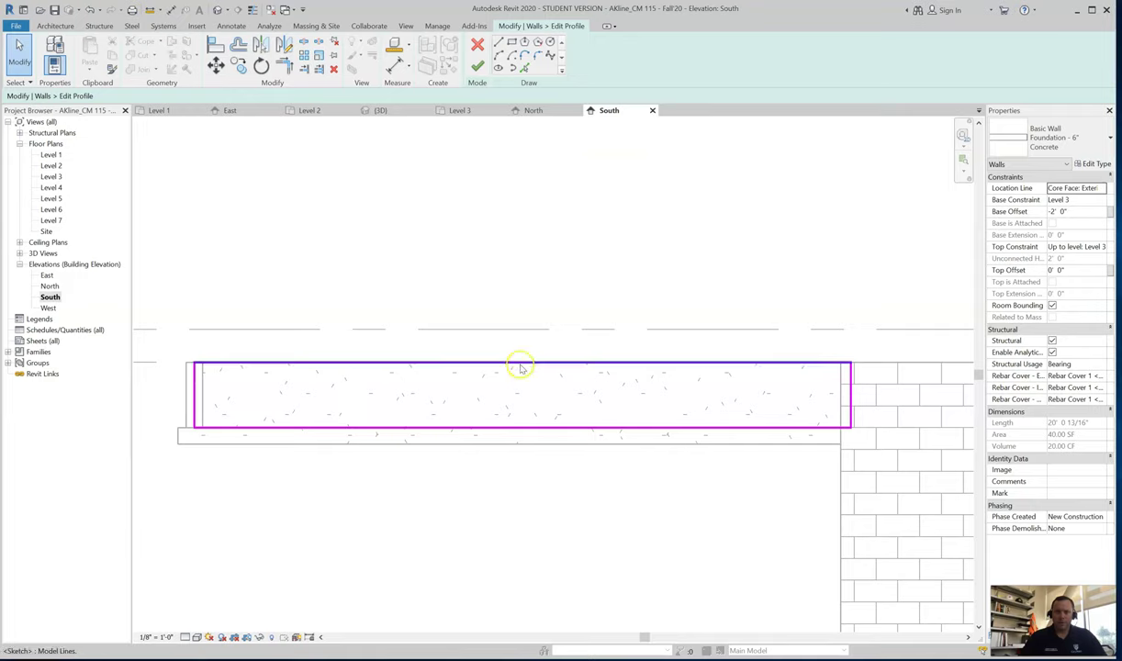
left_click(520, 364)
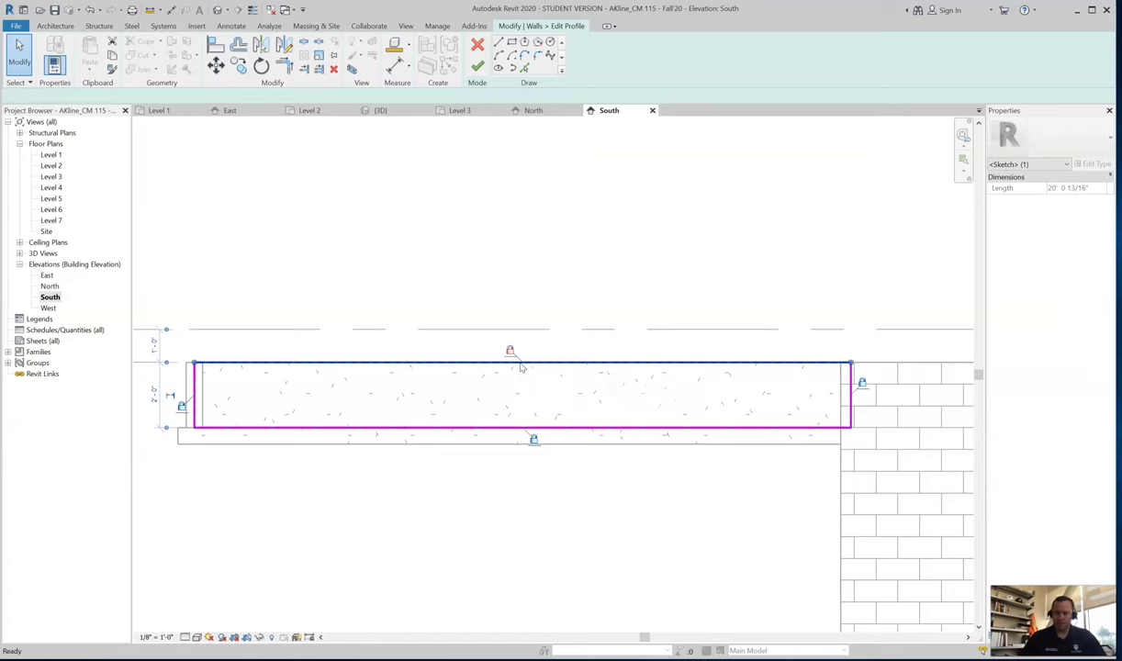
key("Delete")
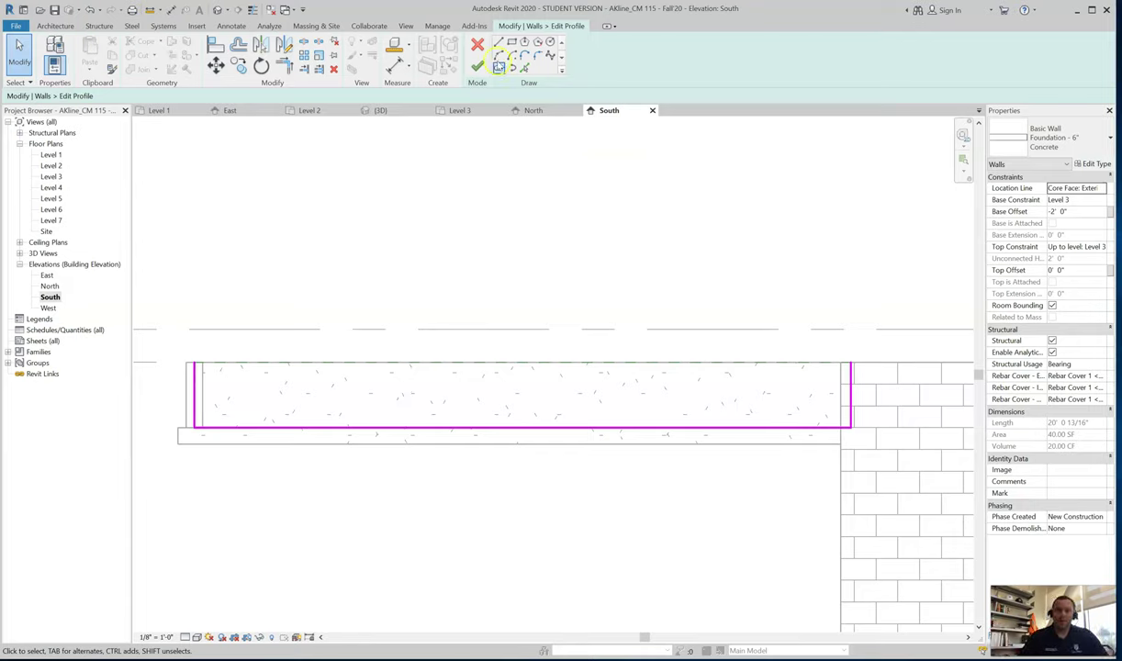
Step: Sketch a 12"-deep, 16'-long notch 2' from the left end, close the top edge, and finish the profile
left_click(498, 44)
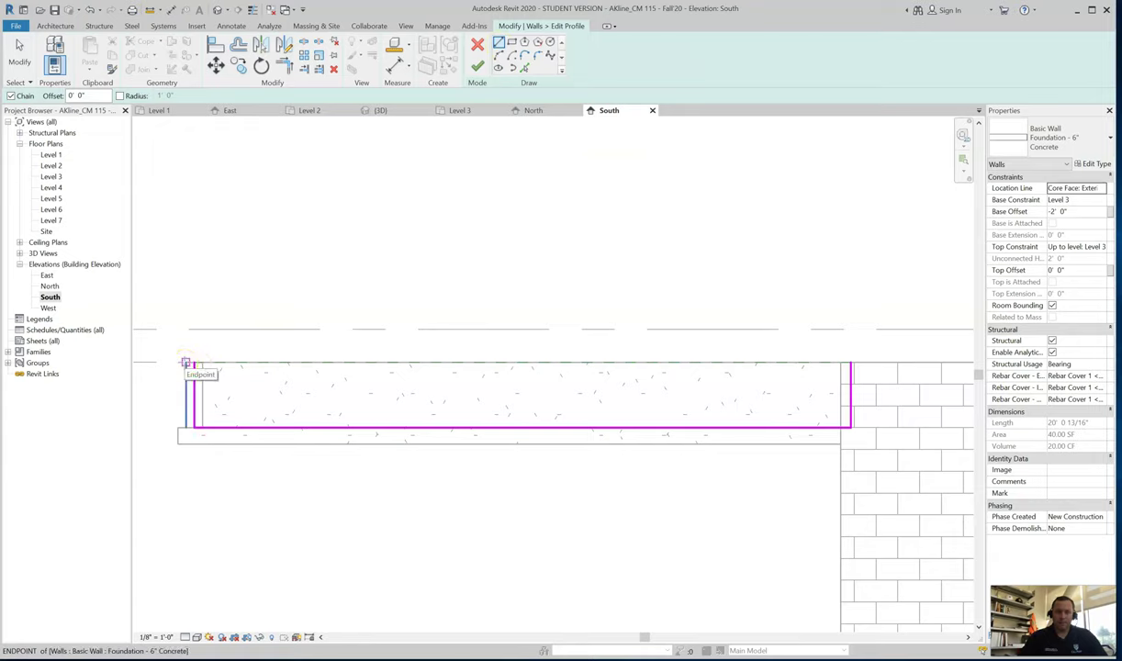
left_click(195, 363)
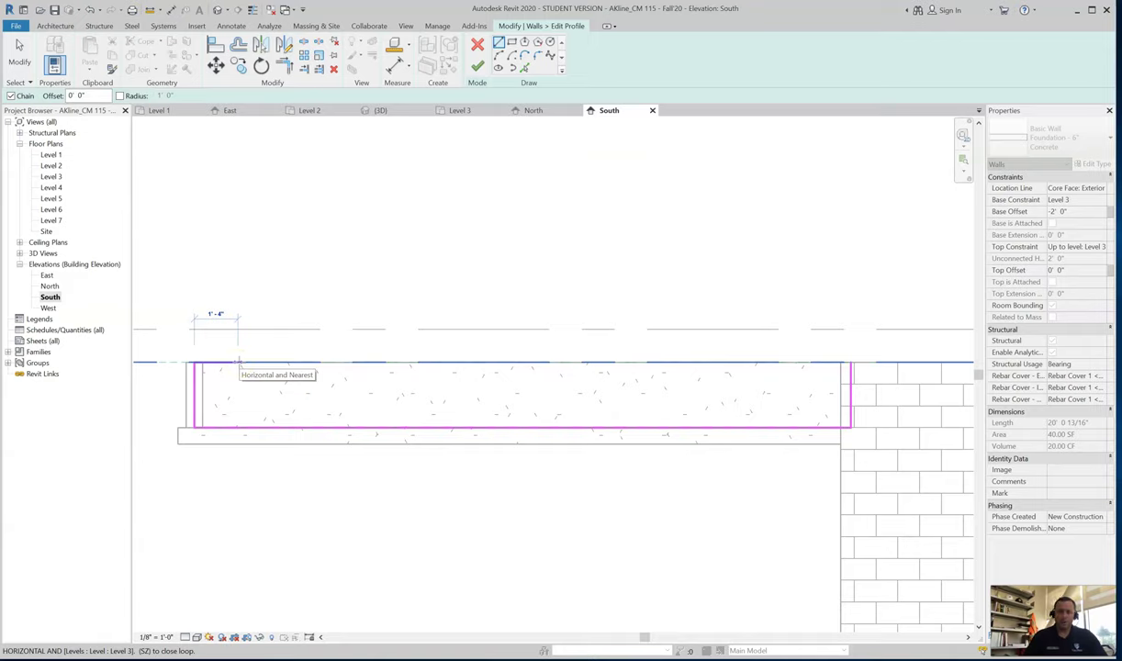
left_click(260, 363)
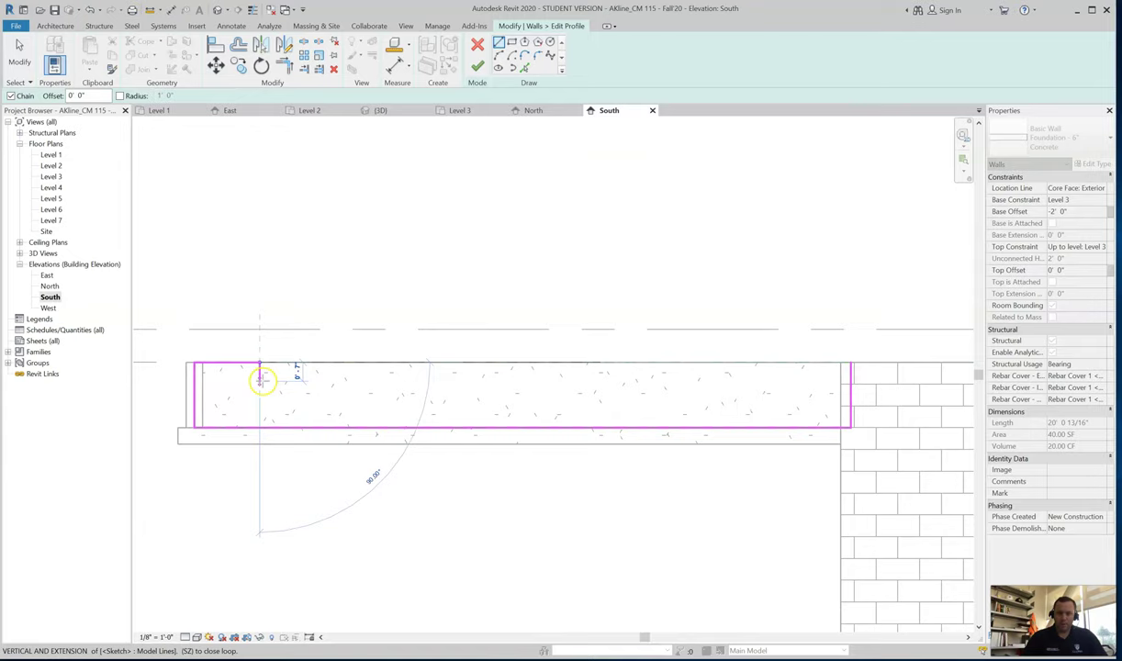
type("12\"")
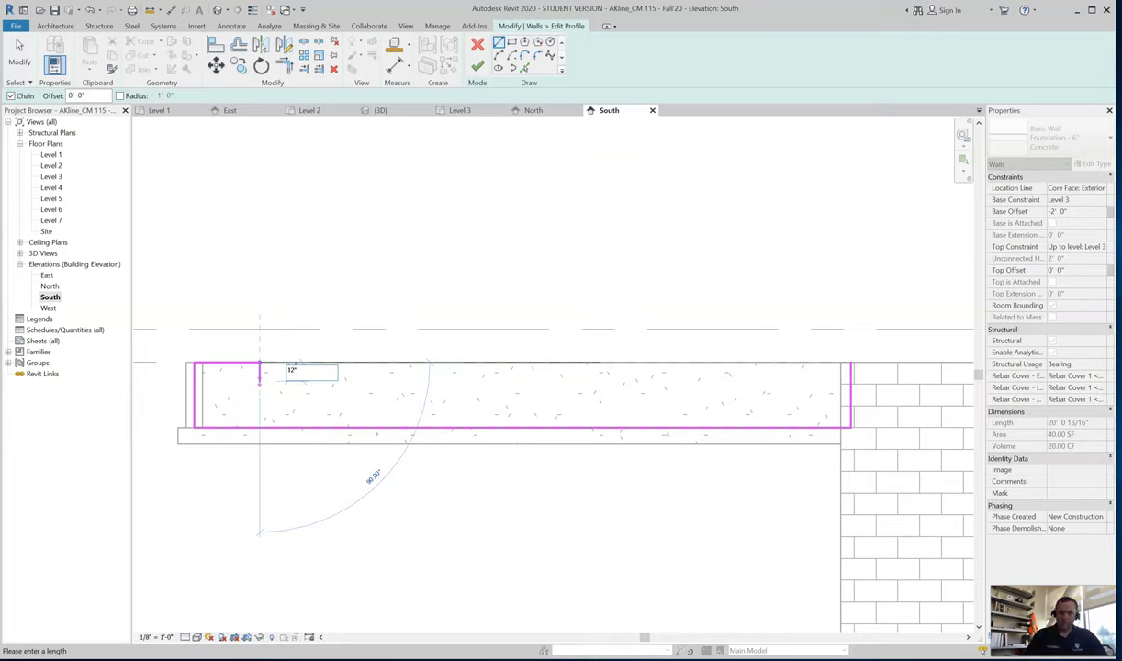
key("Return")
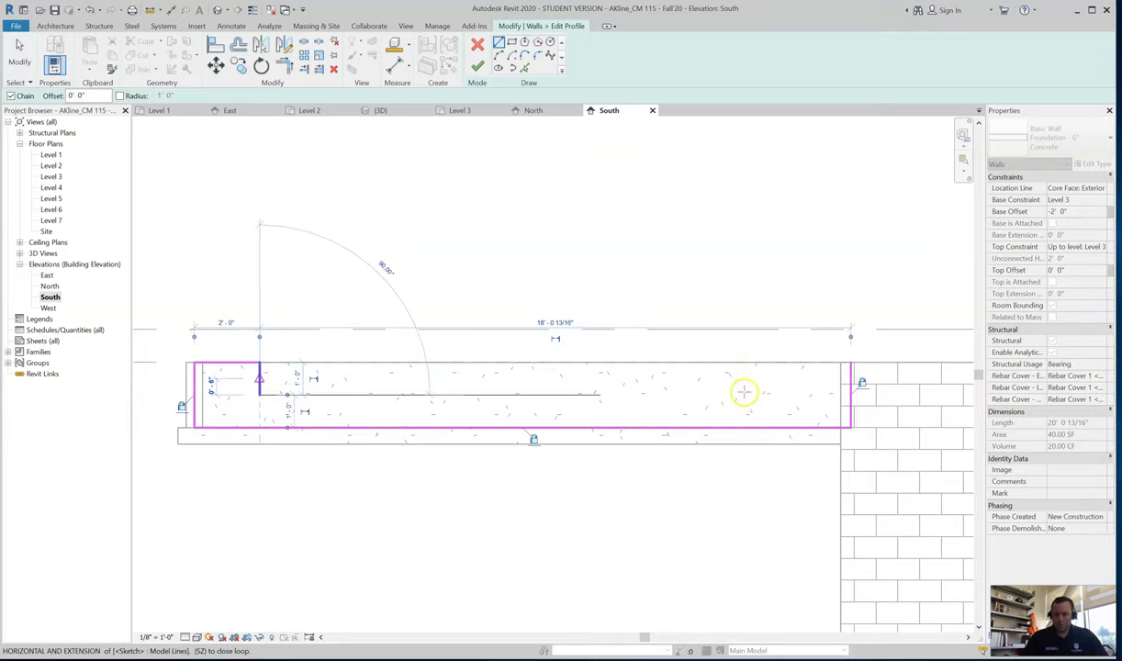
type("16")
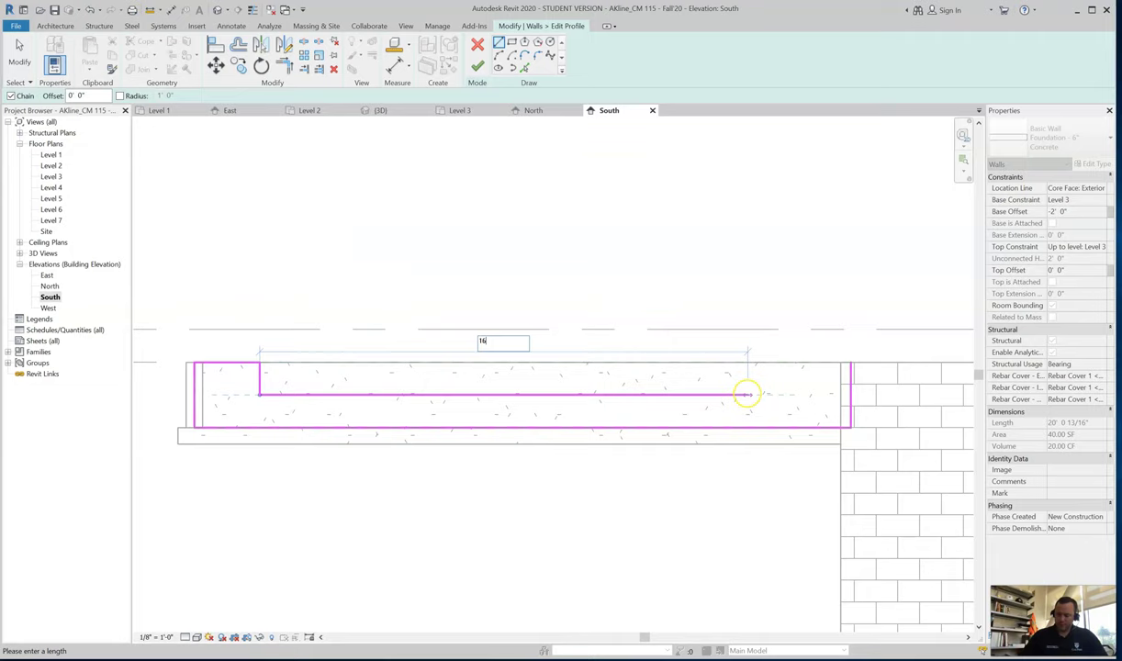
key("Return")
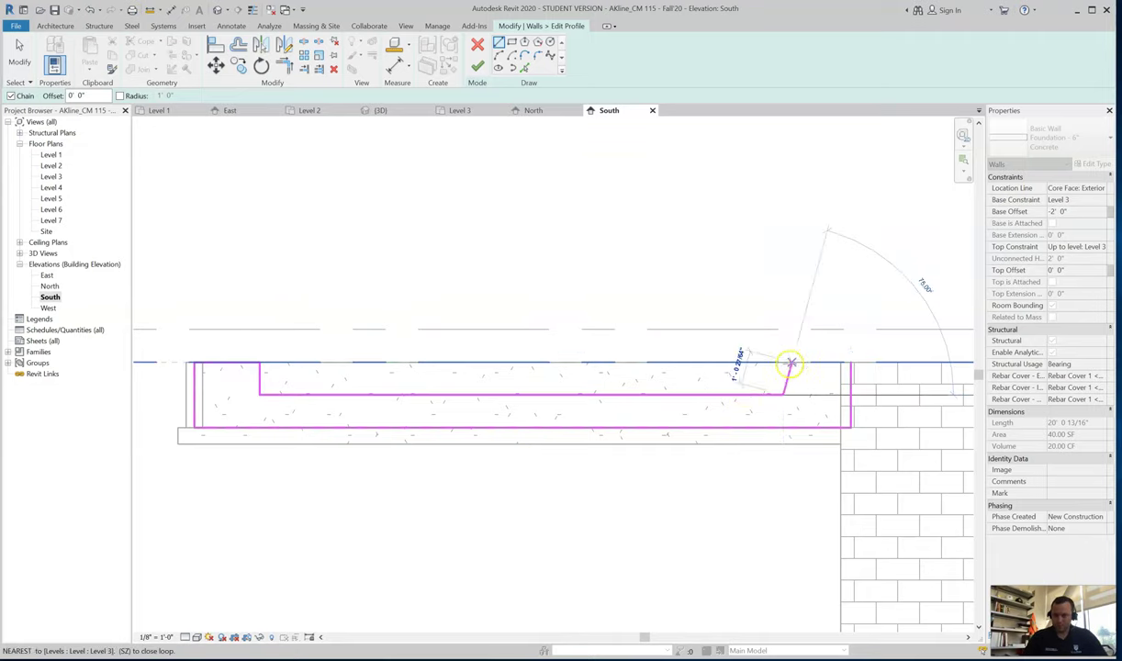
left_click(783, 363)
left_click(851, 364)
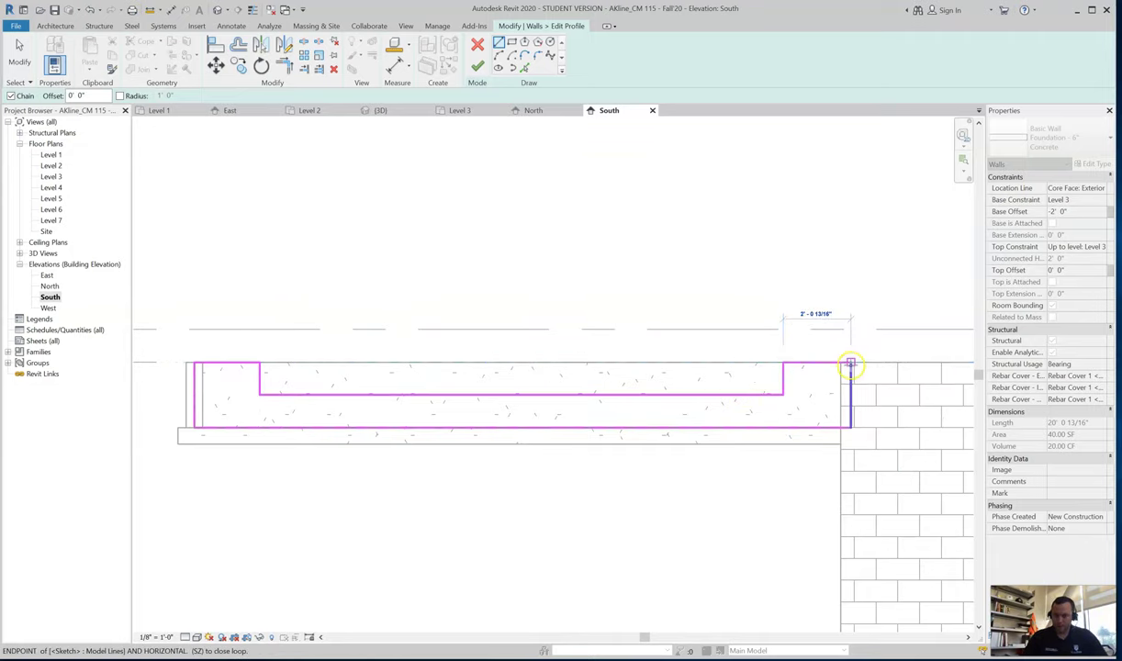
left_click(477, 66)
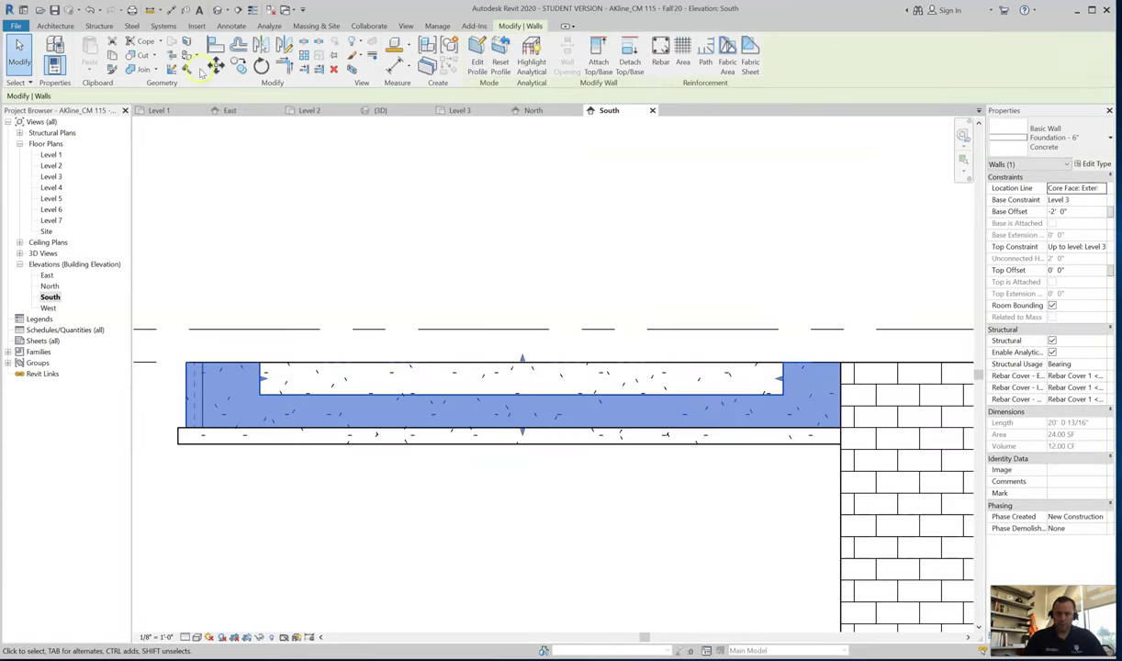
Step: In the 3D view, orbit around the foundation to inspect the notched concrete and masonry walls
left_click(384, 111)
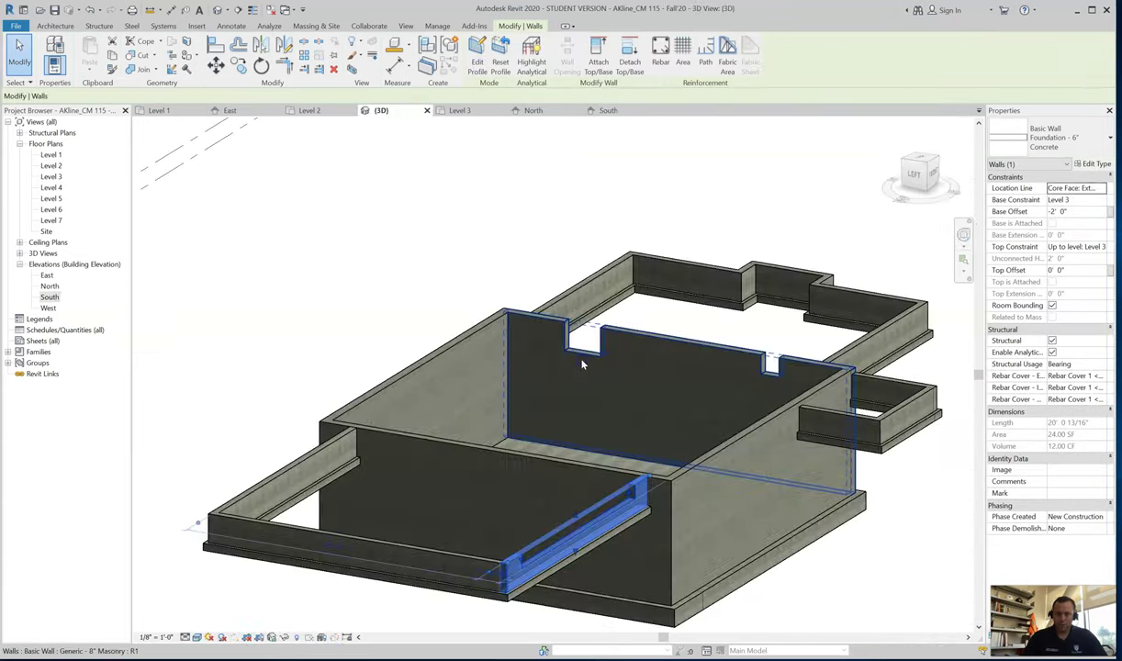
key("Escape")
scroll(583, 592, "up", 3)
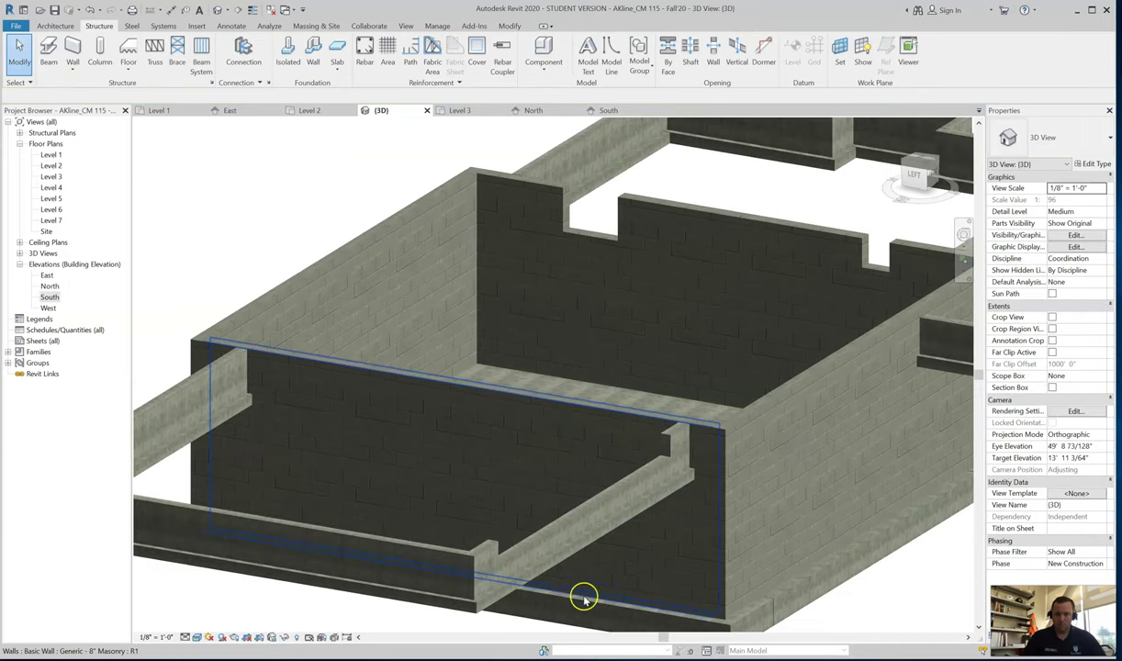
middle_click_drag(596, 585, 681, 483, "shift")
scroll(681, 482, "down", 2)
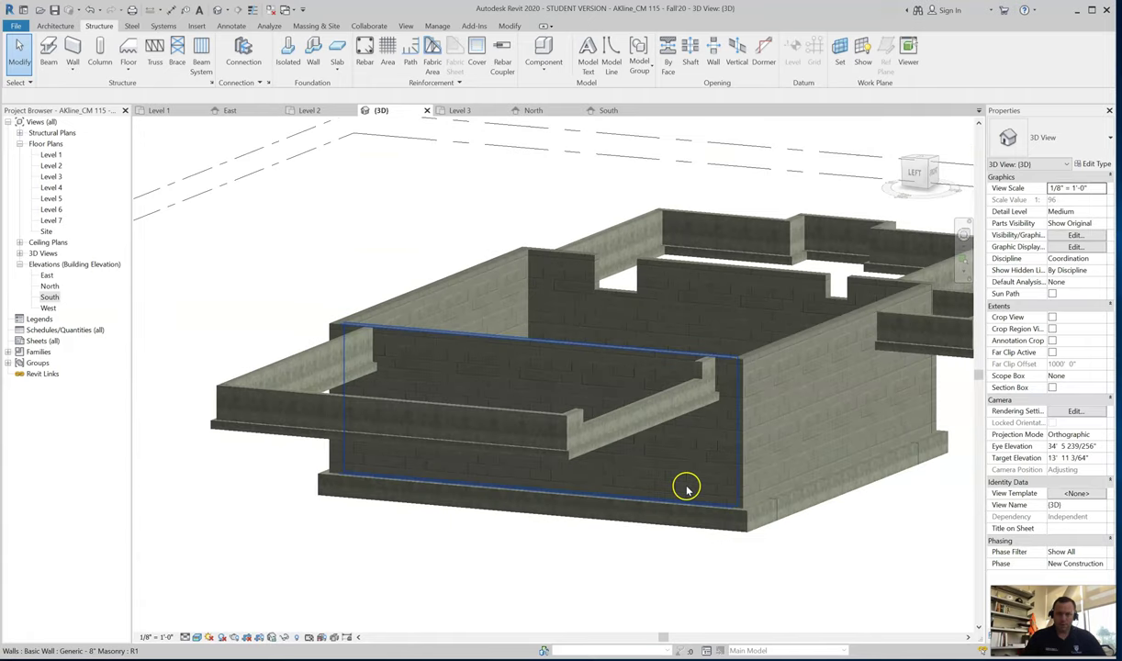
Step: Select the short 20'-long side foundation wall and open its profile for editing
left_click(252, 381)
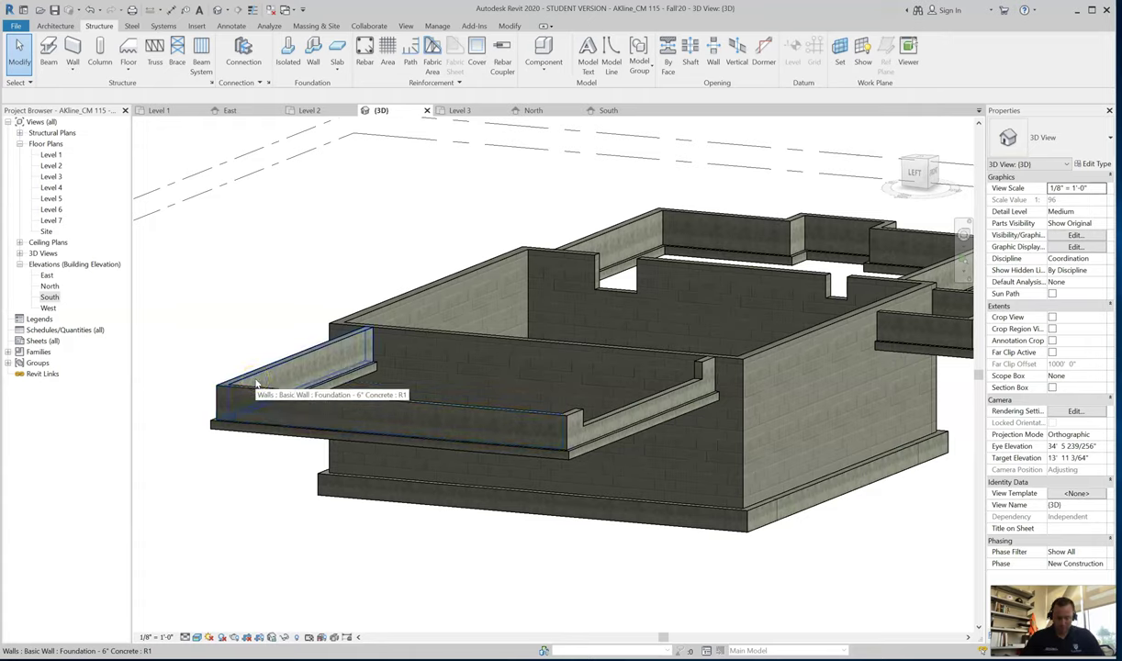
left_click(280, 395)
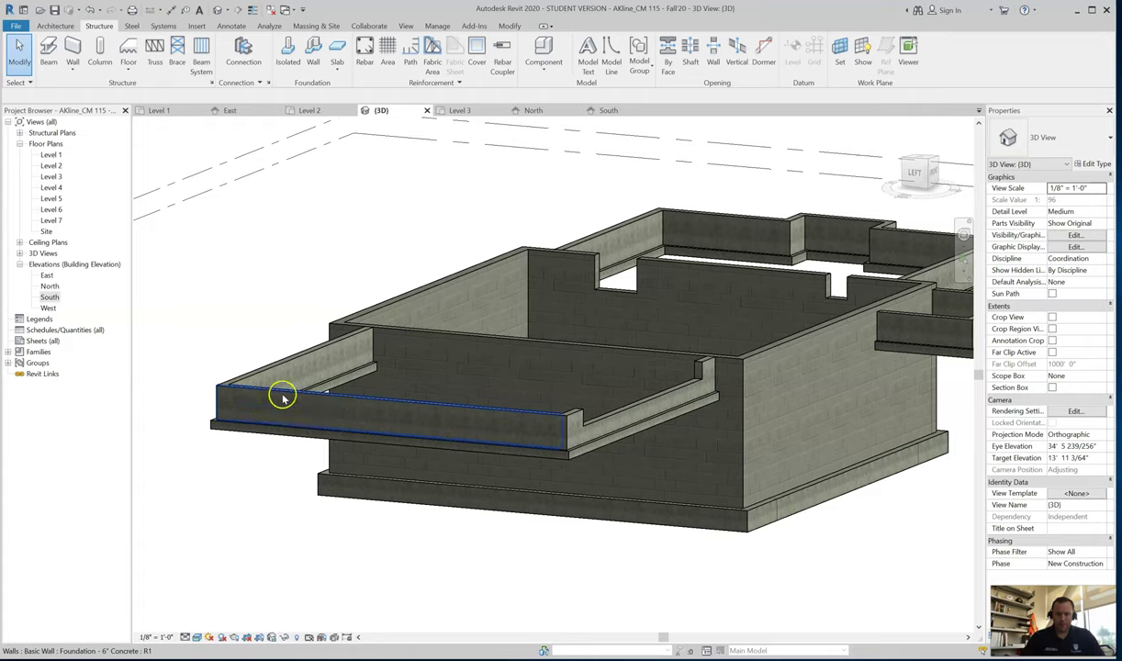
left_click(276, 368)
left_click(276, 371)
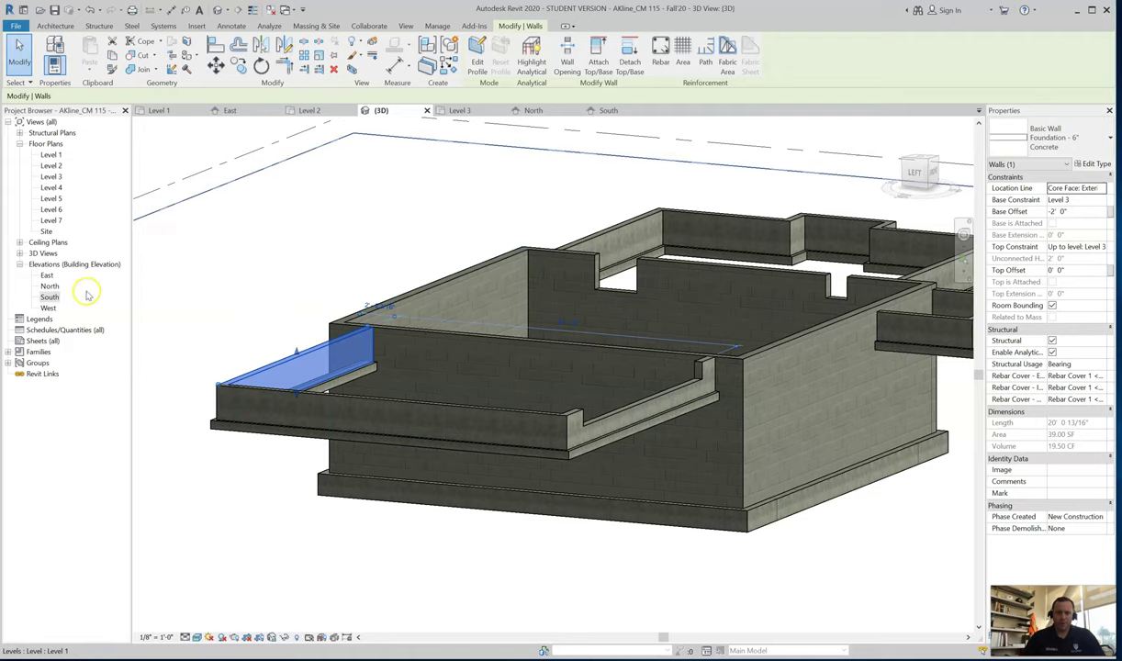
left_click(473, 61)
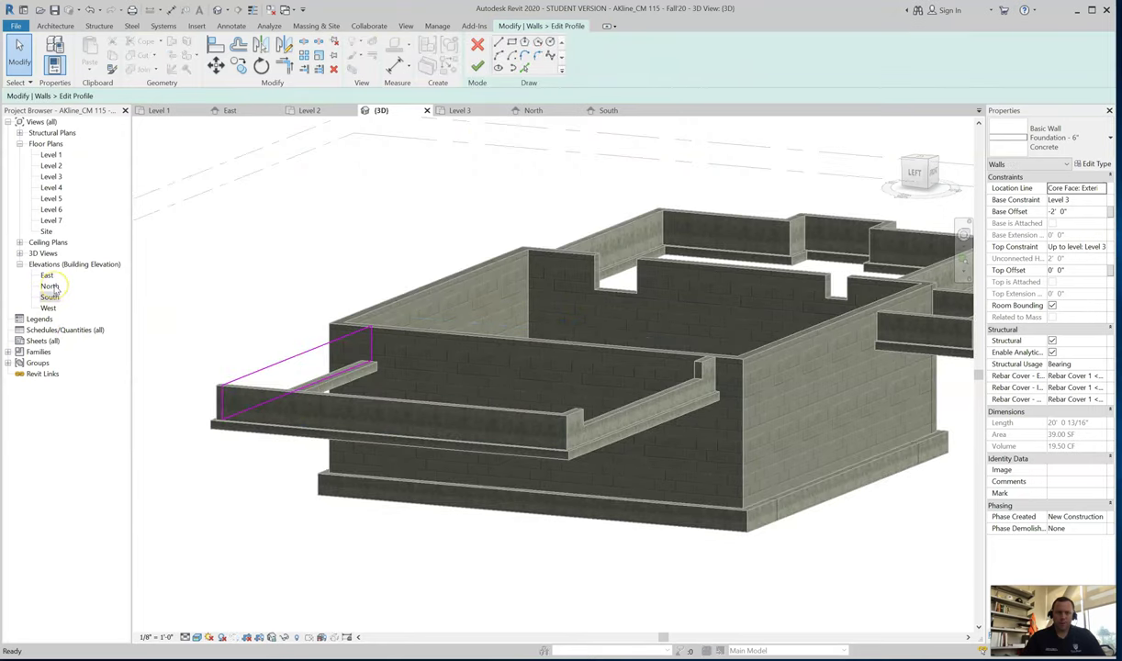
Step: In the North elevation, delete the top edge line of the side wall's profile sketch
double_click(50, 287)
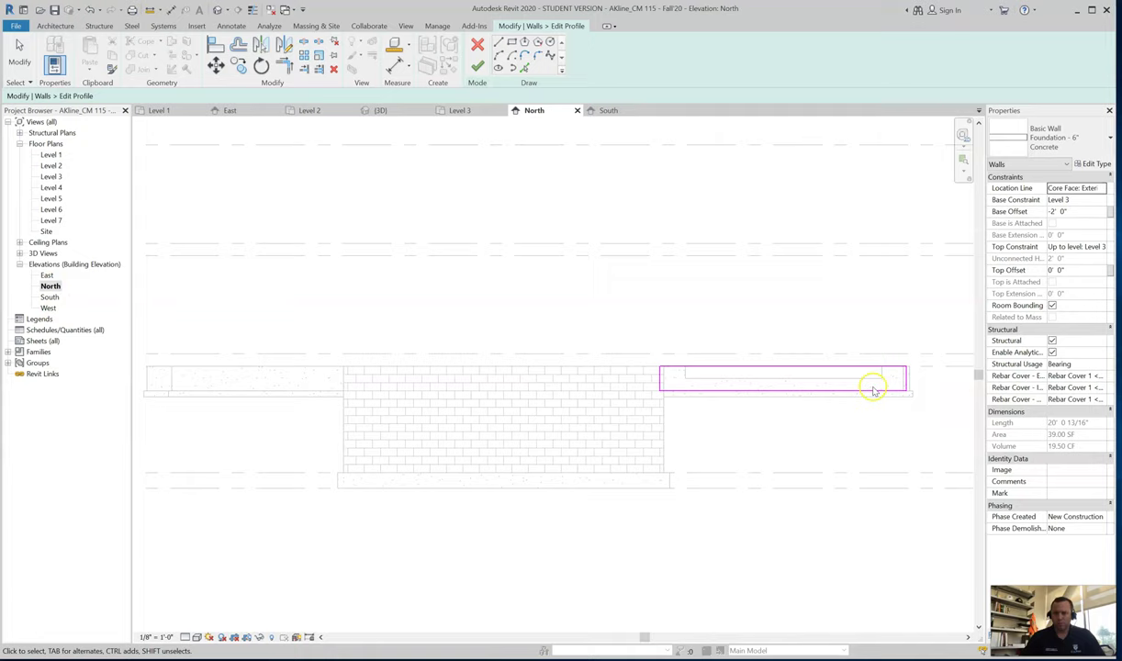
scroll(889, 373, "up", 5)
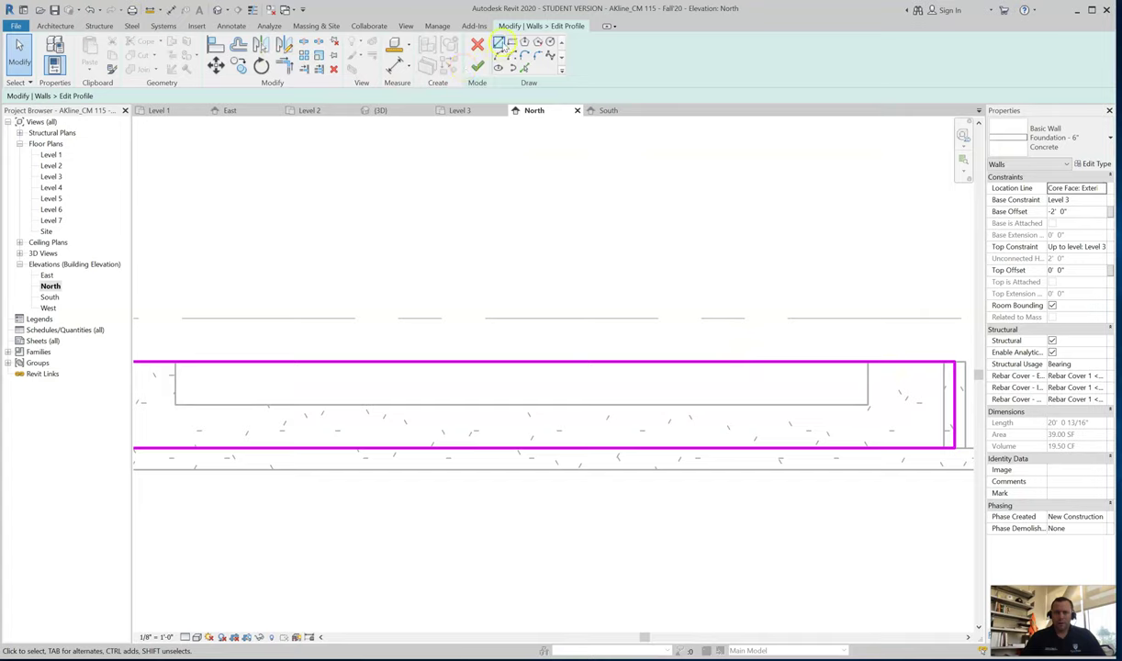
left_click(501, 44)
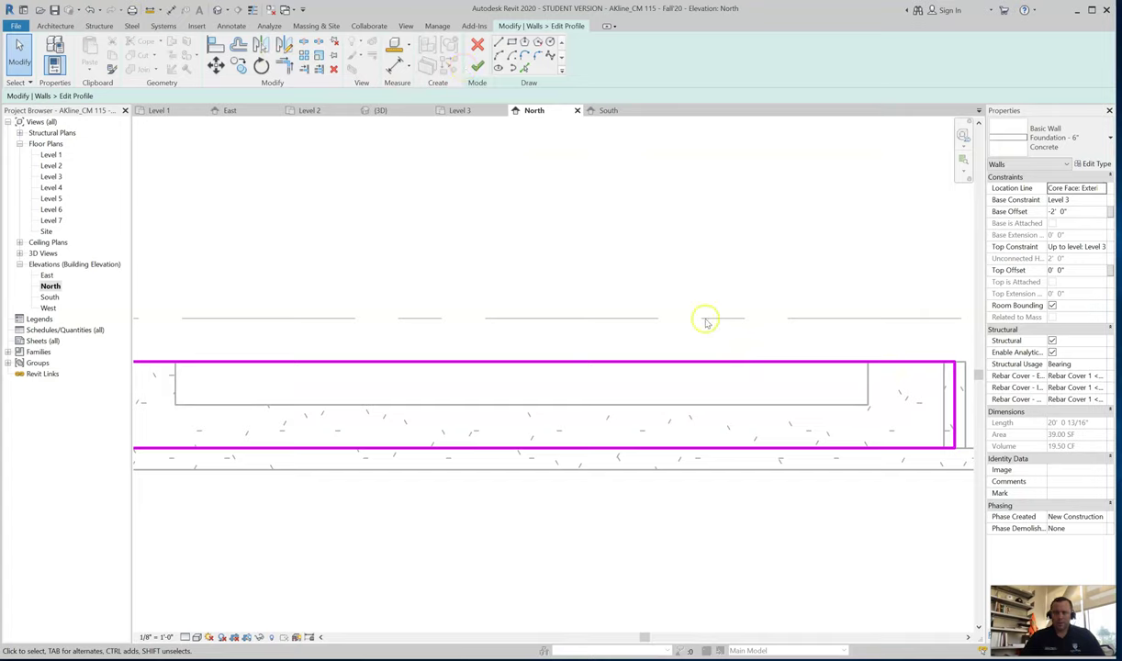
left_click(695, 363)
key("Delete")
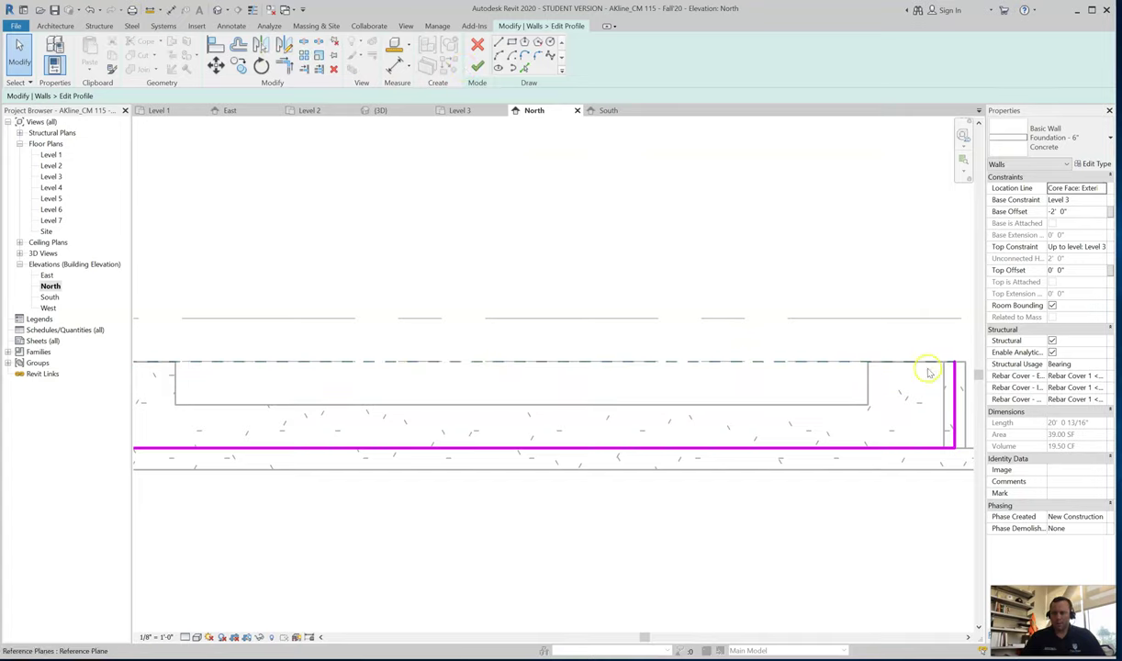
left_click(499, 43)
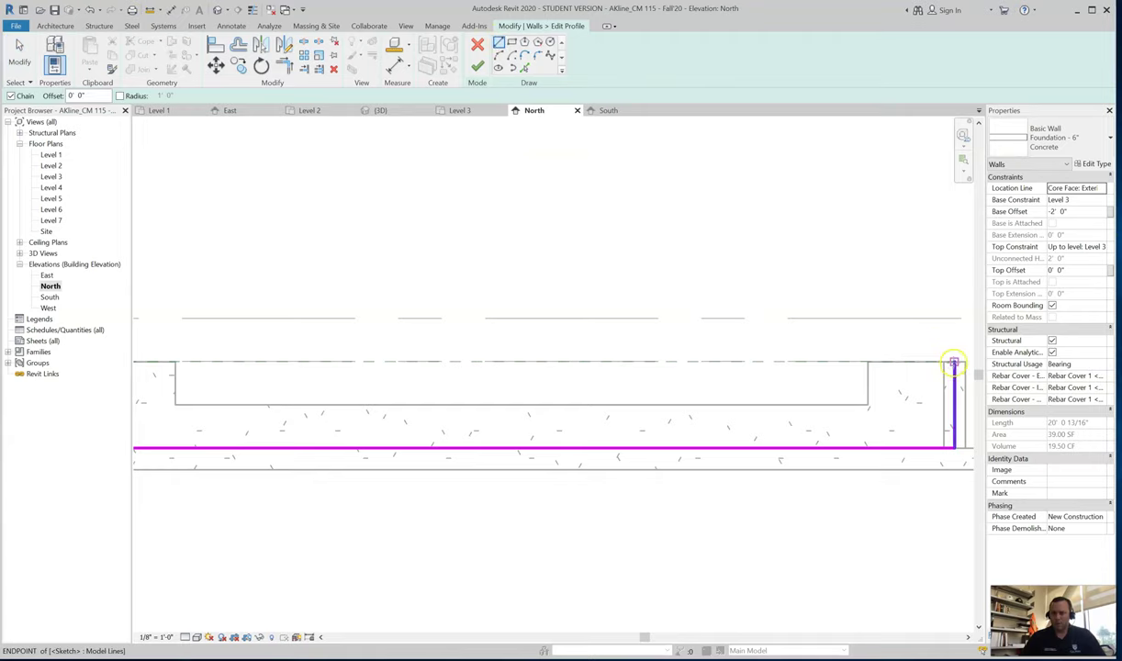
Step: Draw a 9-inch top line, then the notch's right side and 3-foot bottom
left_click(953, 363)
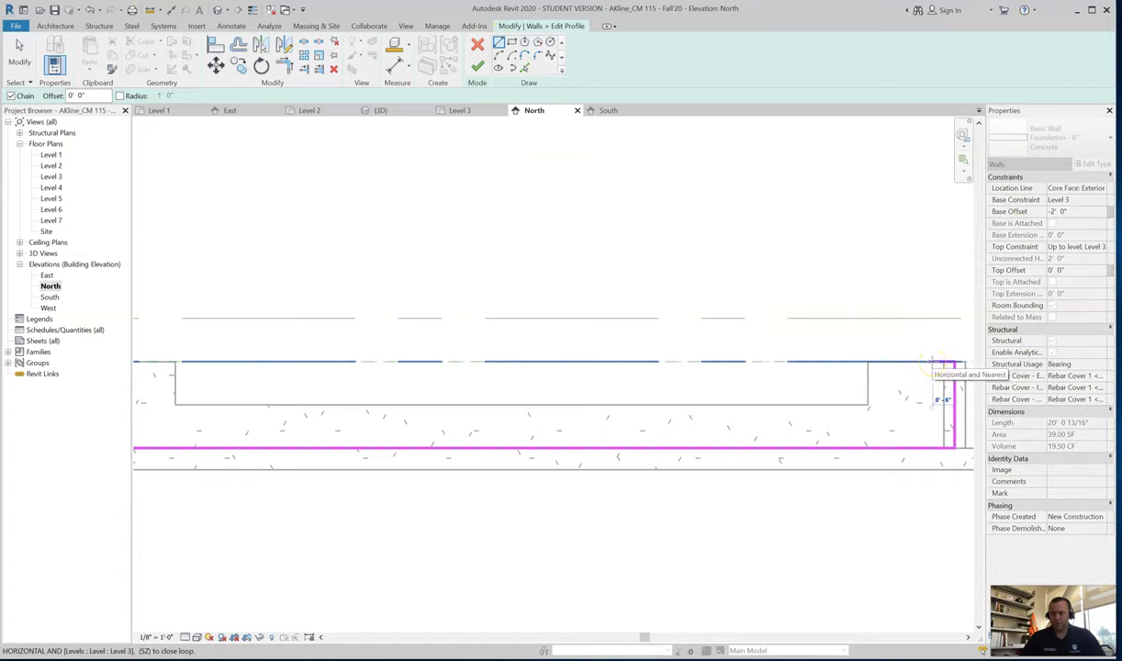
left_click(935, 364)
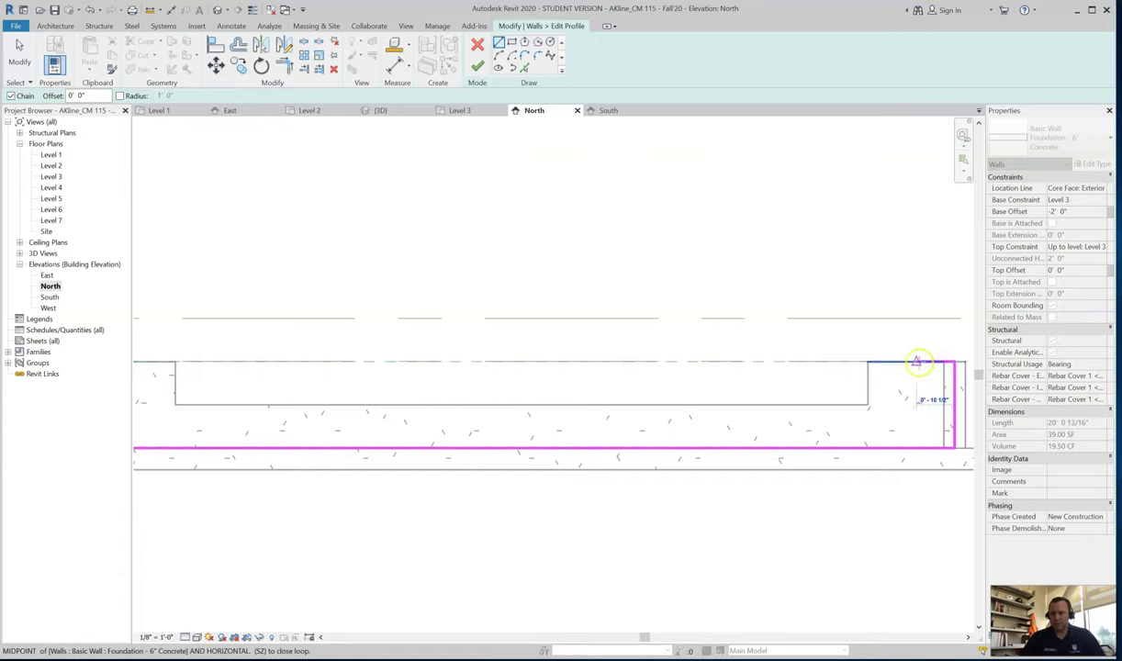
type("9")
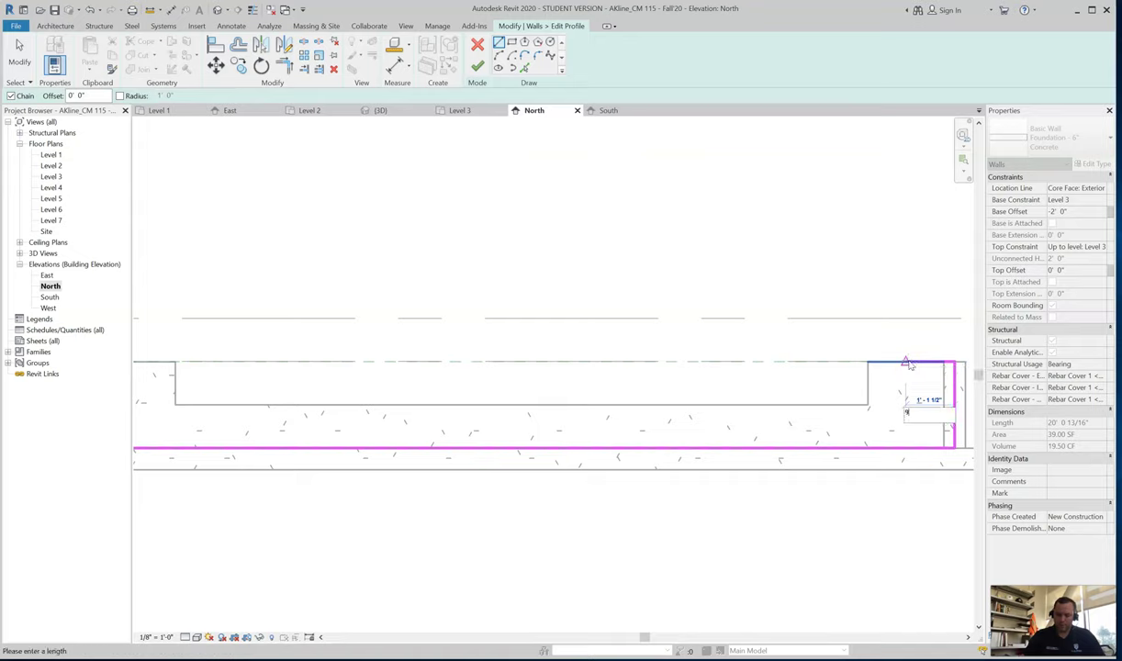
key("Return")
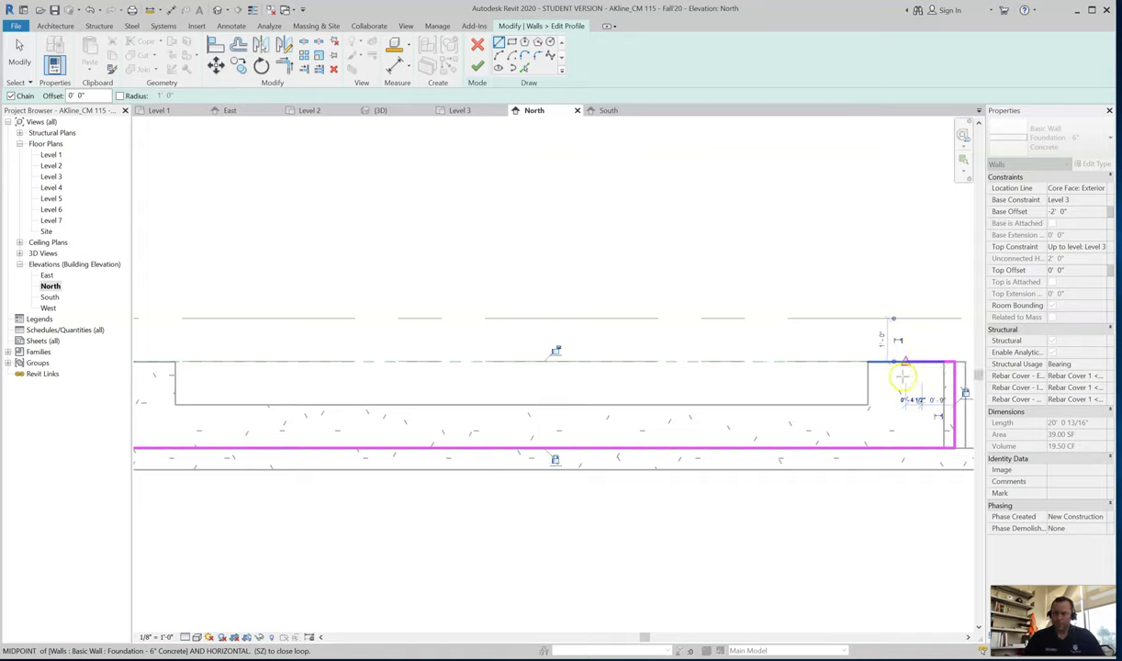
left_click(919, 395)
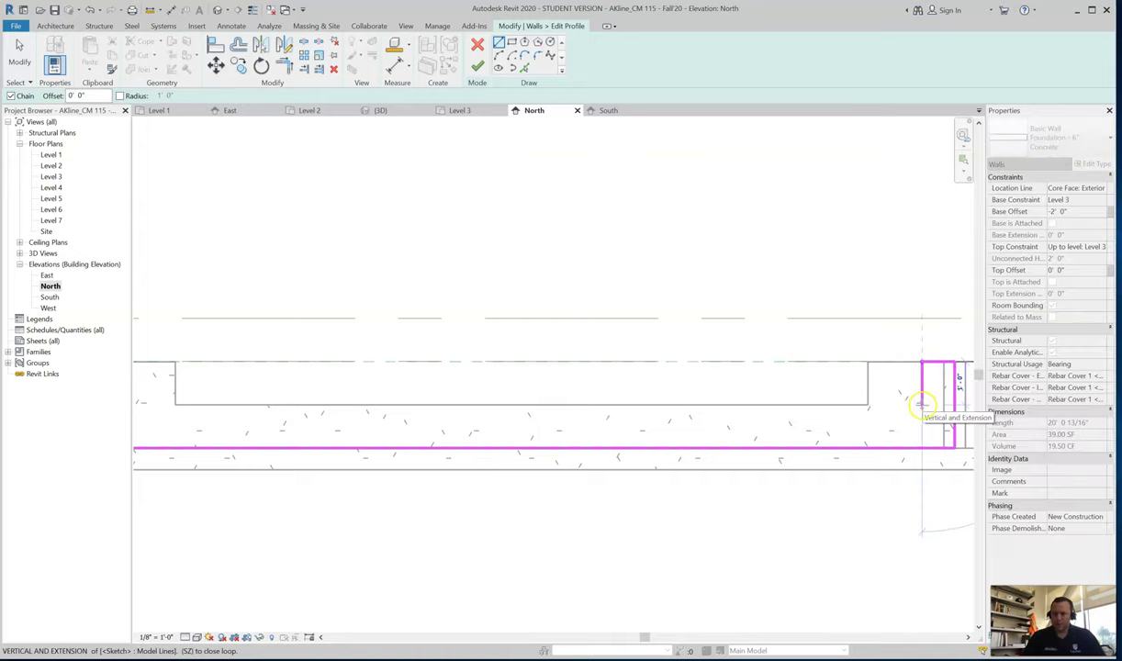
left_click(921, 404)
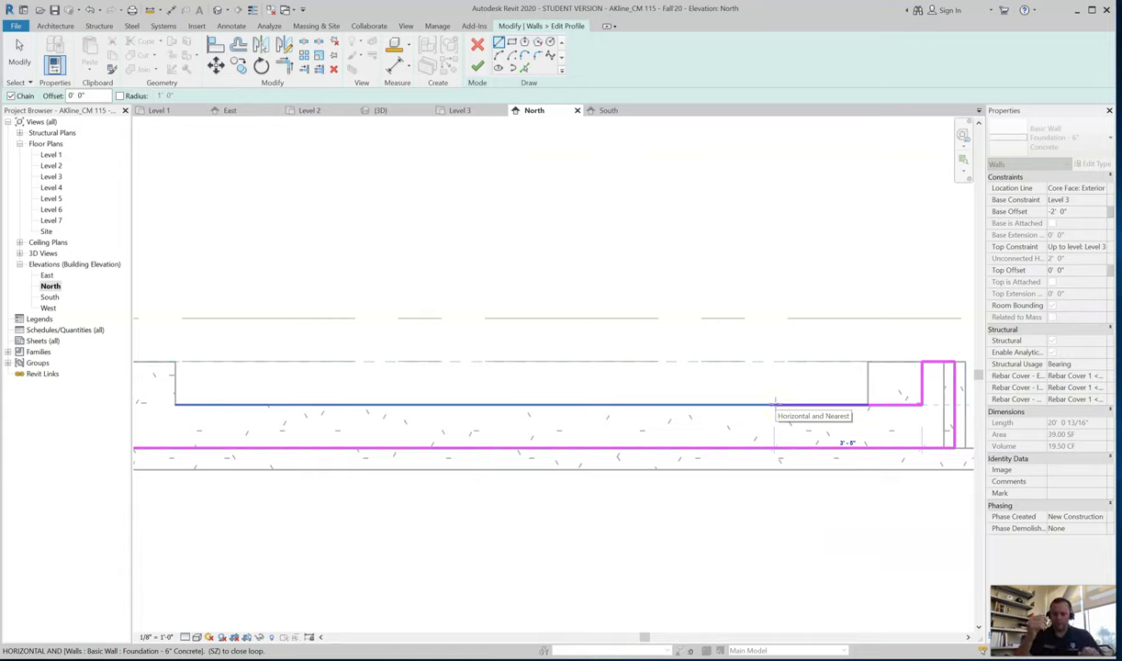
type("3")
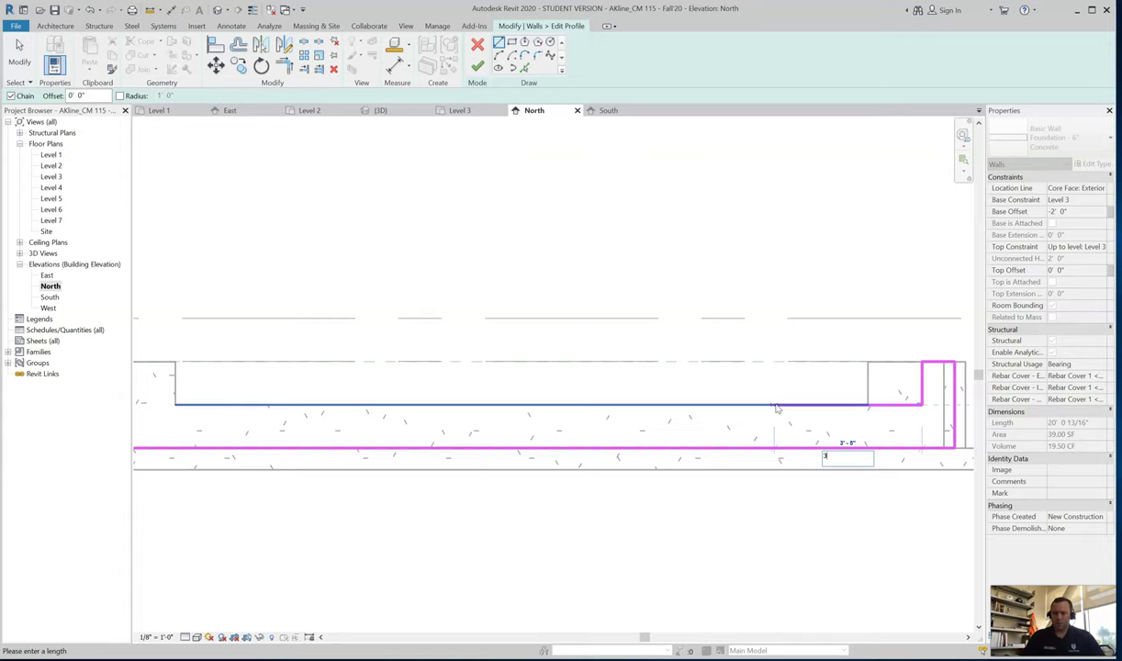
key("Return")
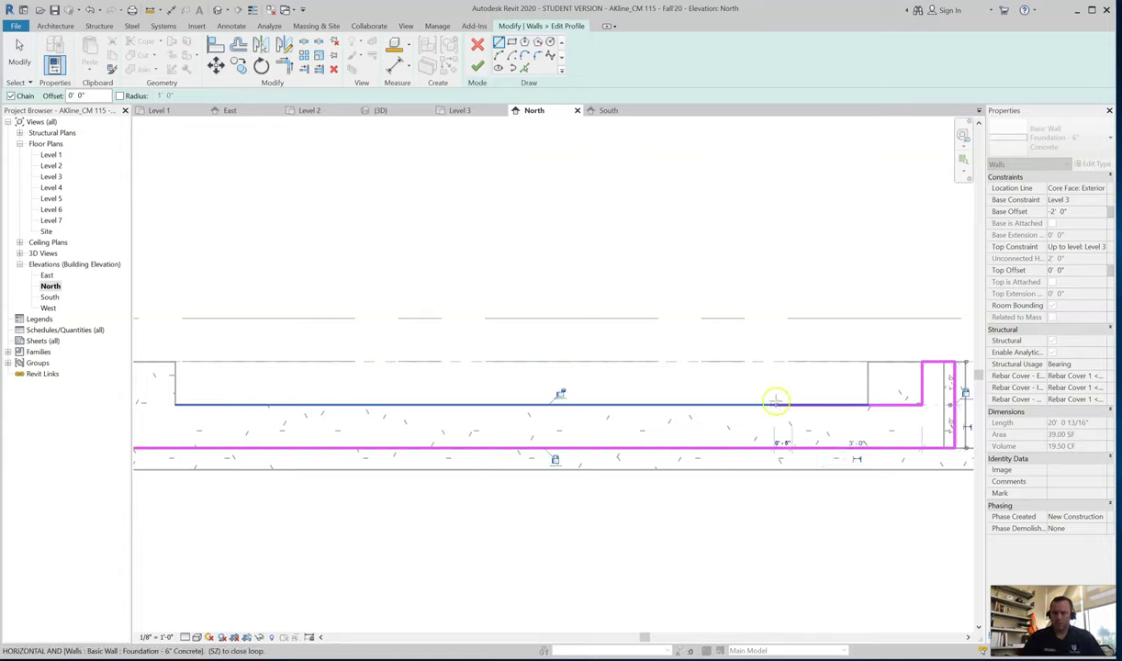
Step: Draw the notch's left side up, close the profile at the wall endpoint, and finish editing
left_click(789, 404)
left_click(789, 361)
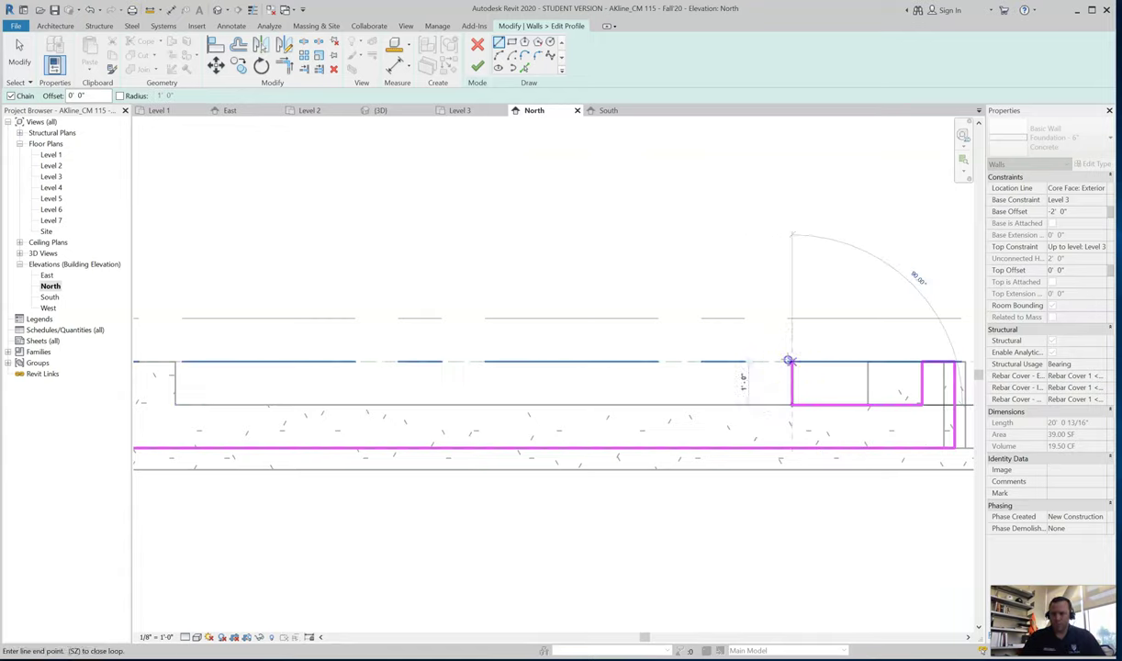
scroll(643, 393, "up", 3)
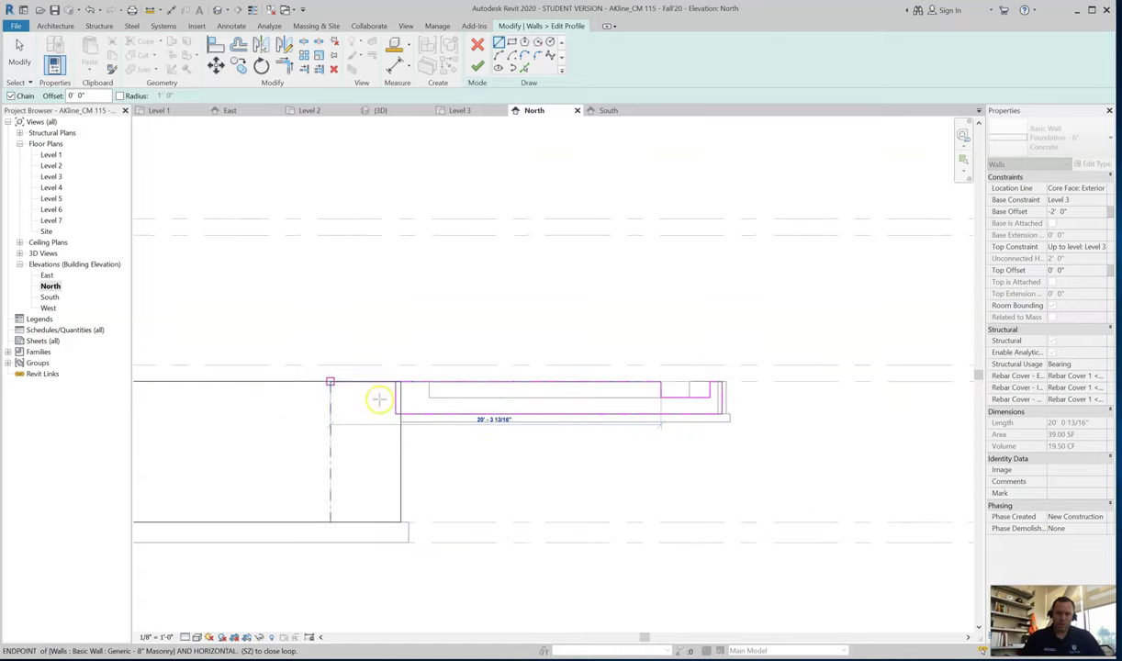
left_click(379, 398)
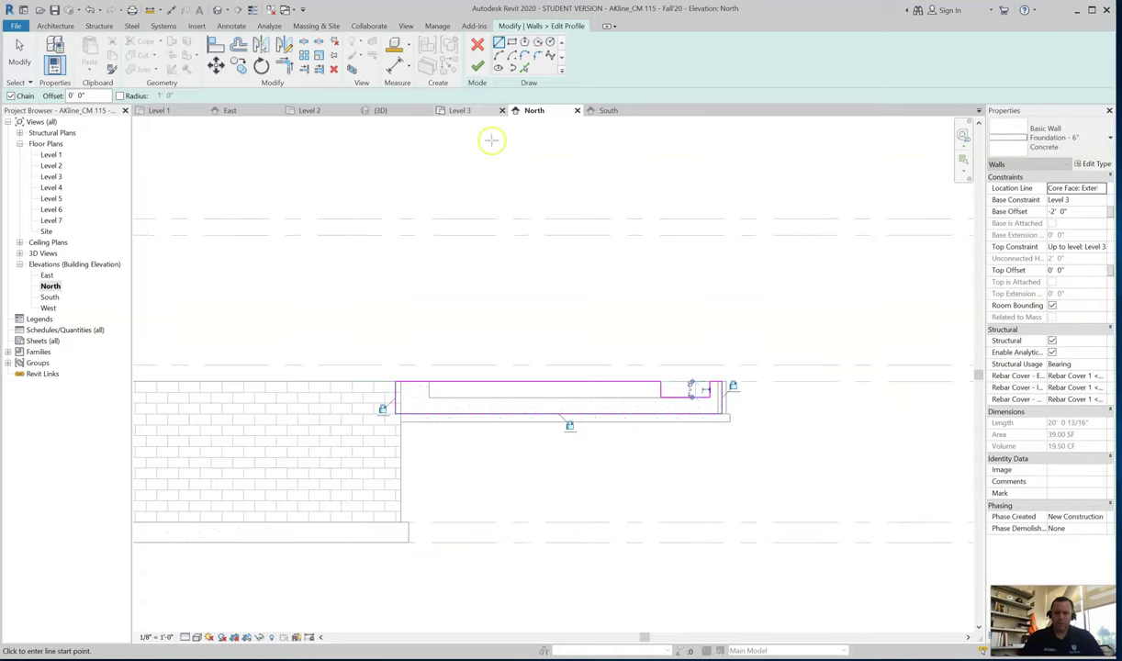
left_click(477, 66)
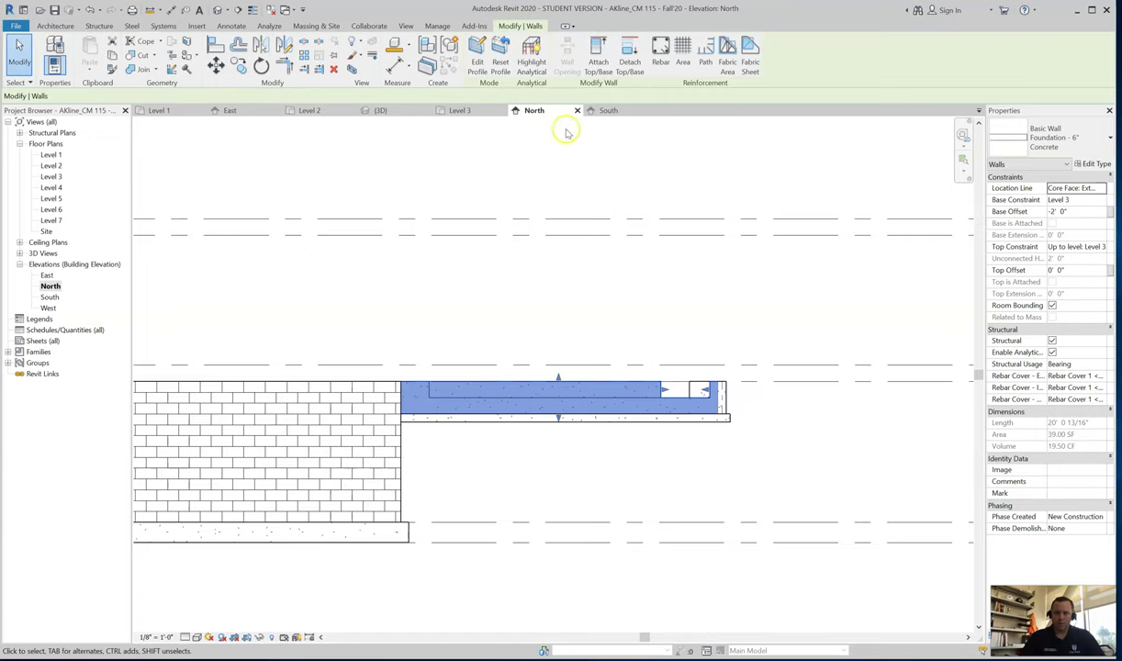
Step: Orbit and pan the 3D view to check both notched foundation walls from several angles
left_click(385, 110)
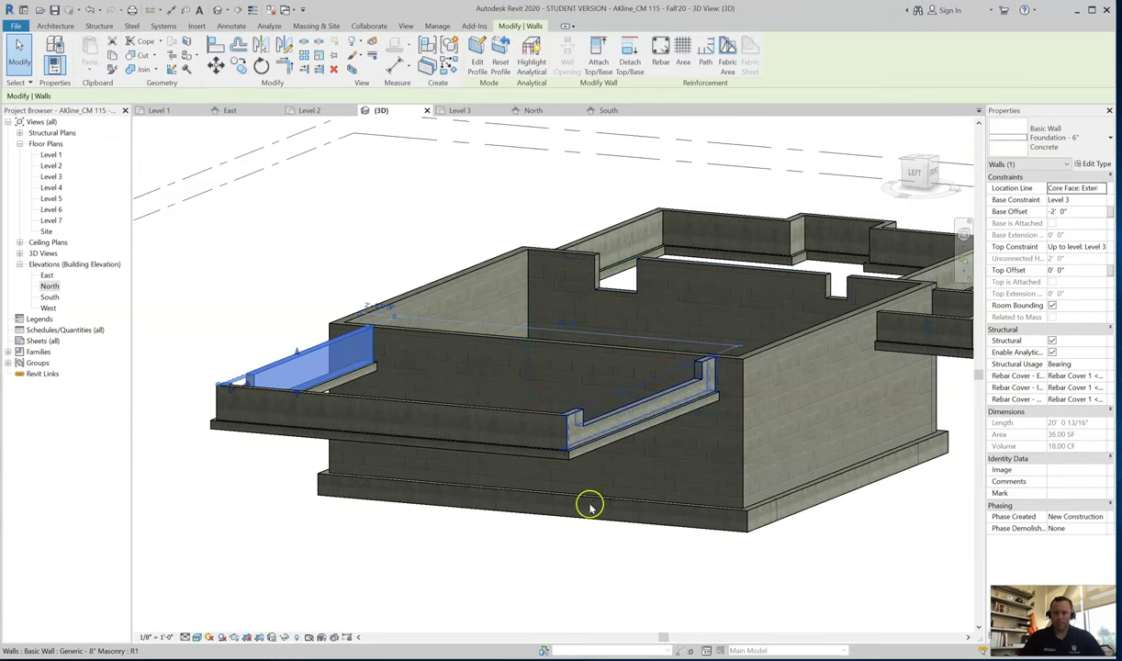
left_click(510, 560)
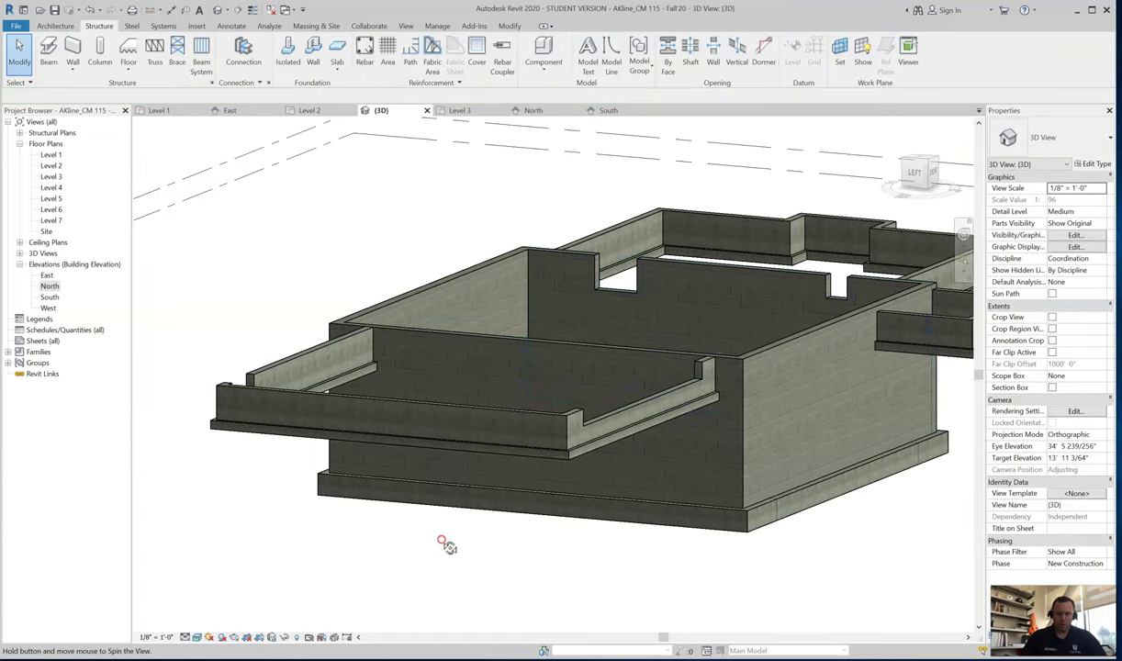
middle_click_drag(444, 544, 601, 543, "shift")
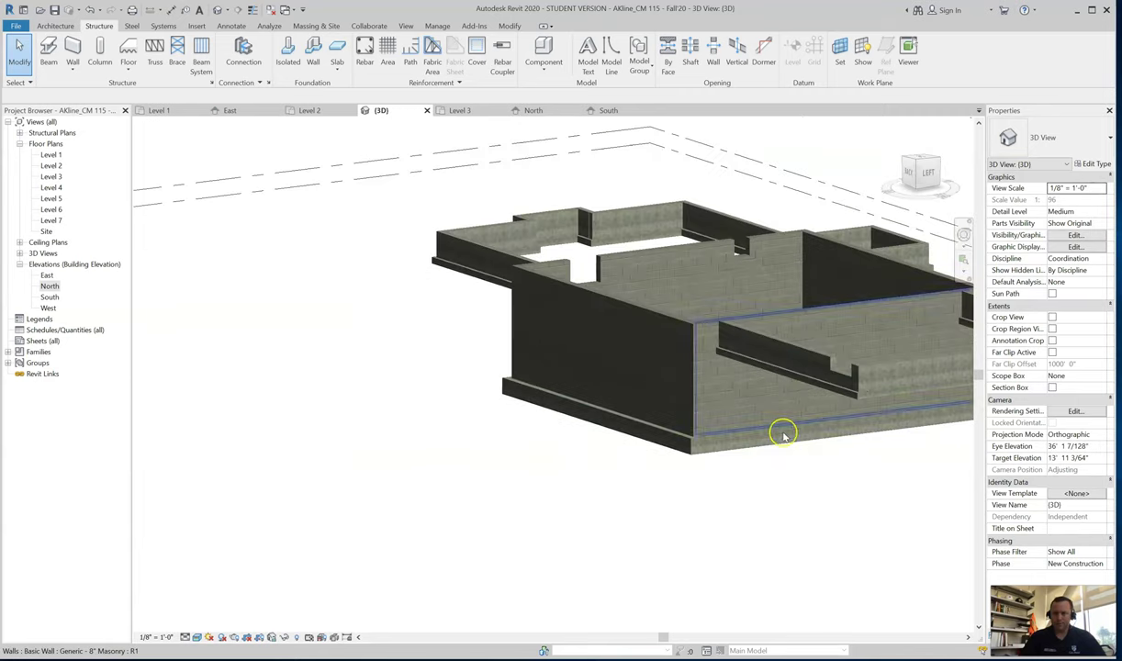
middle_click_drag(779, 509, 502, 516, "shift")
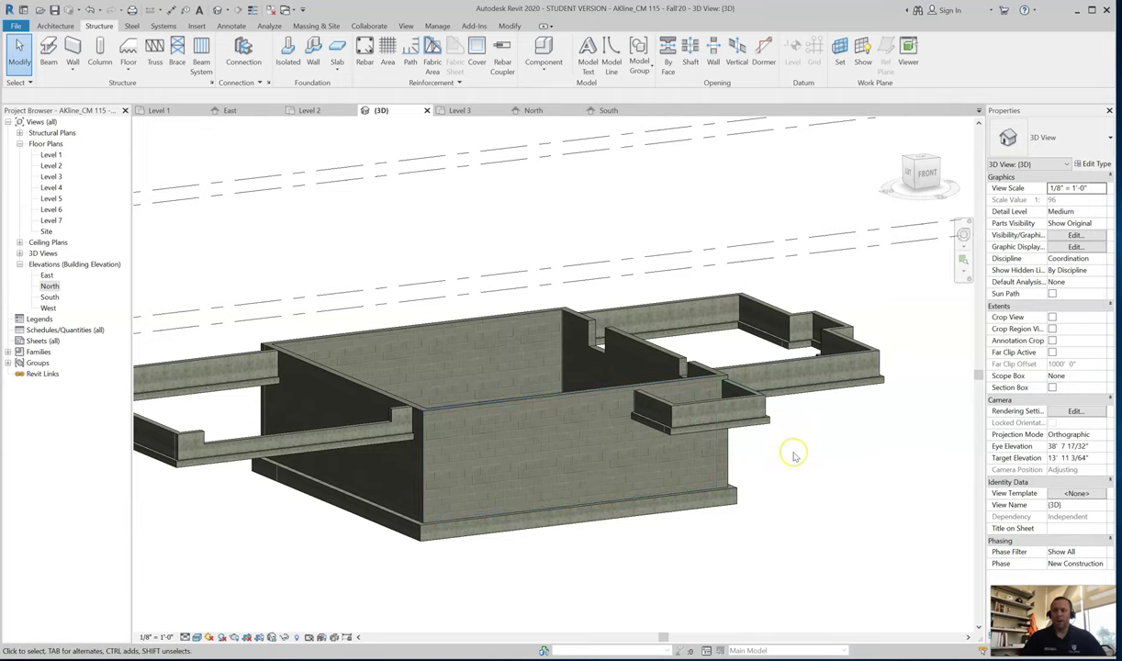
middle_click_drag(758, 528, 931, 570)
scroll(262, 381, "up", 2)
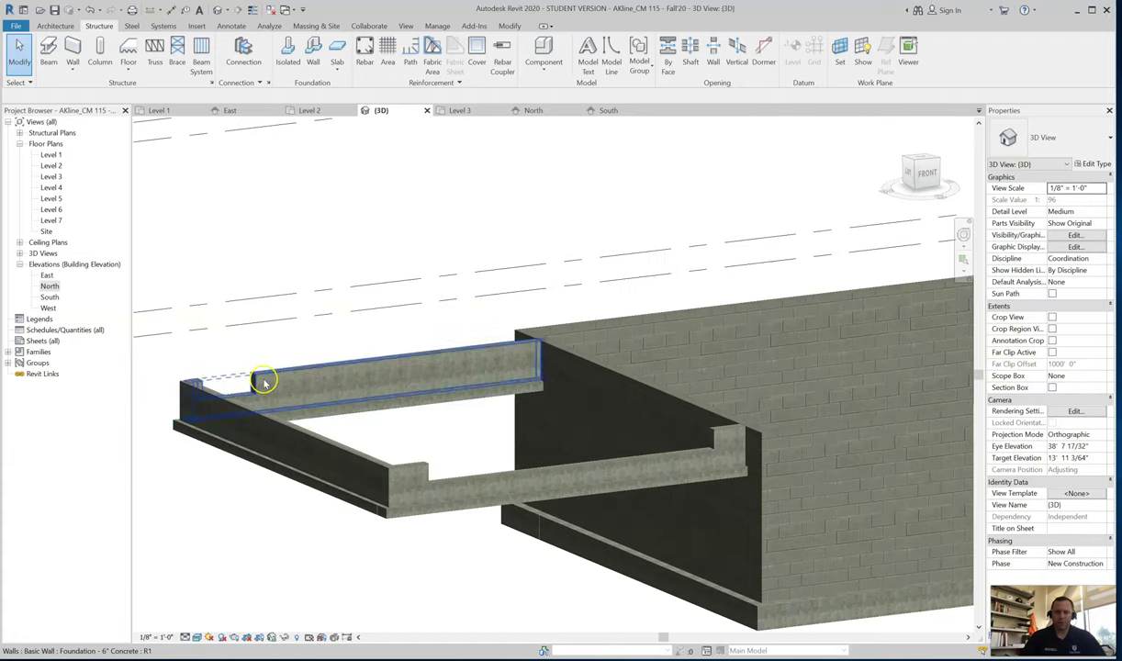
left_click(699, 458)
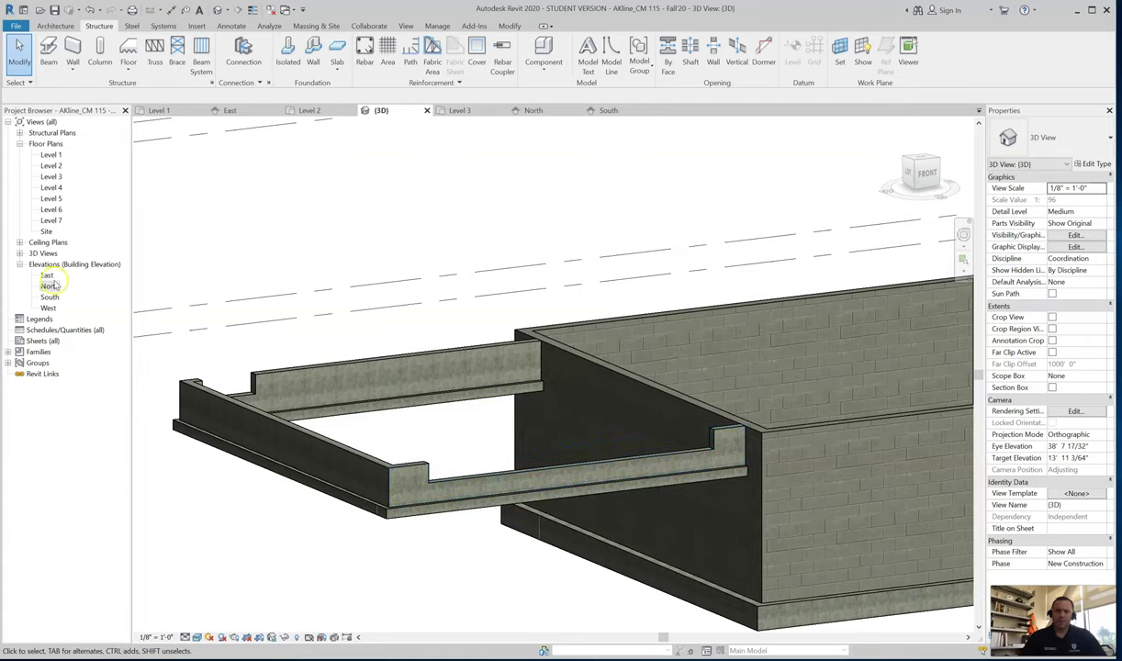
Step: Open the South elevation and pan to bring the level lines' left ends into view
double_click(52, 176)
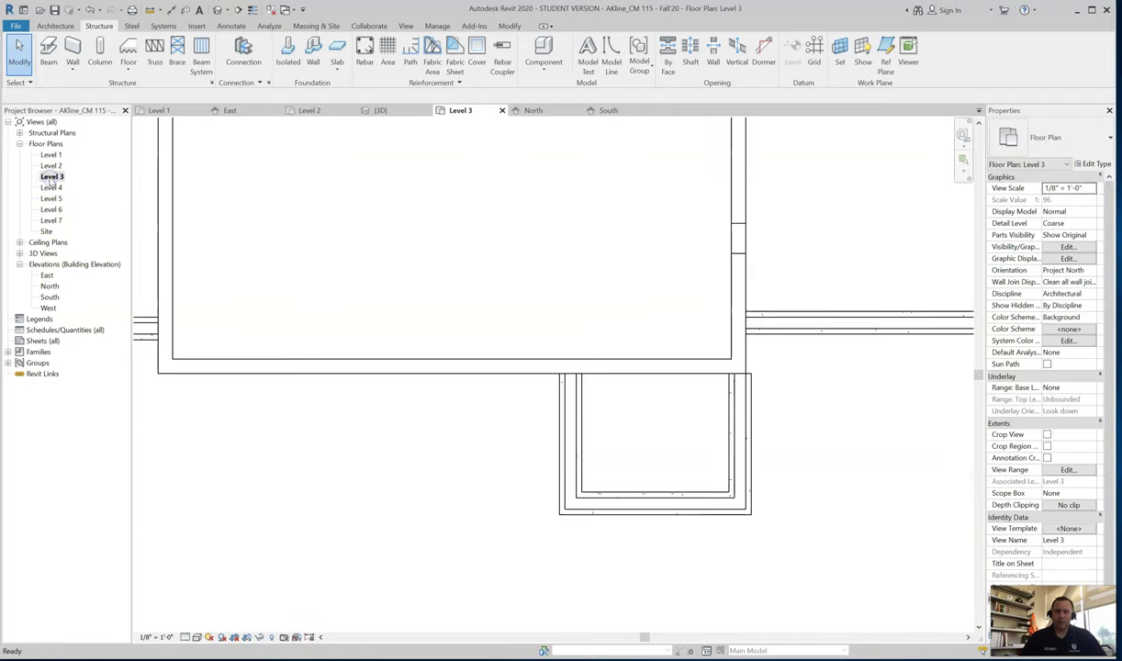
scroll(564, 362, "down", 5)
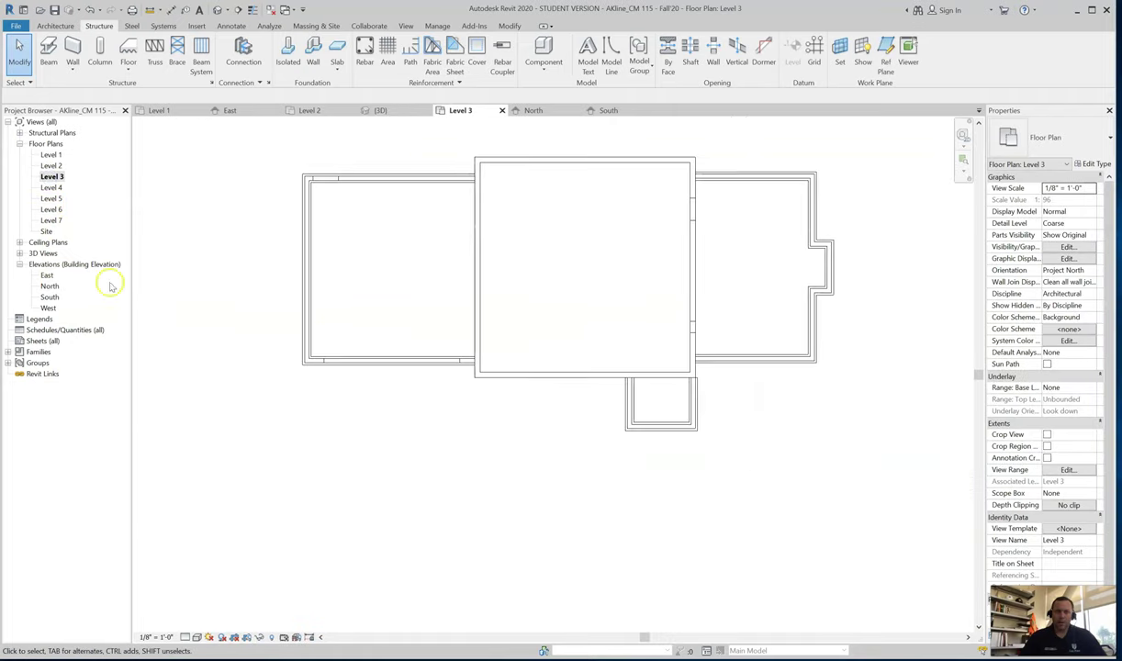
left_click(49, 296)
double_click(49, 297)
scroll(500, 326, "down", 5)
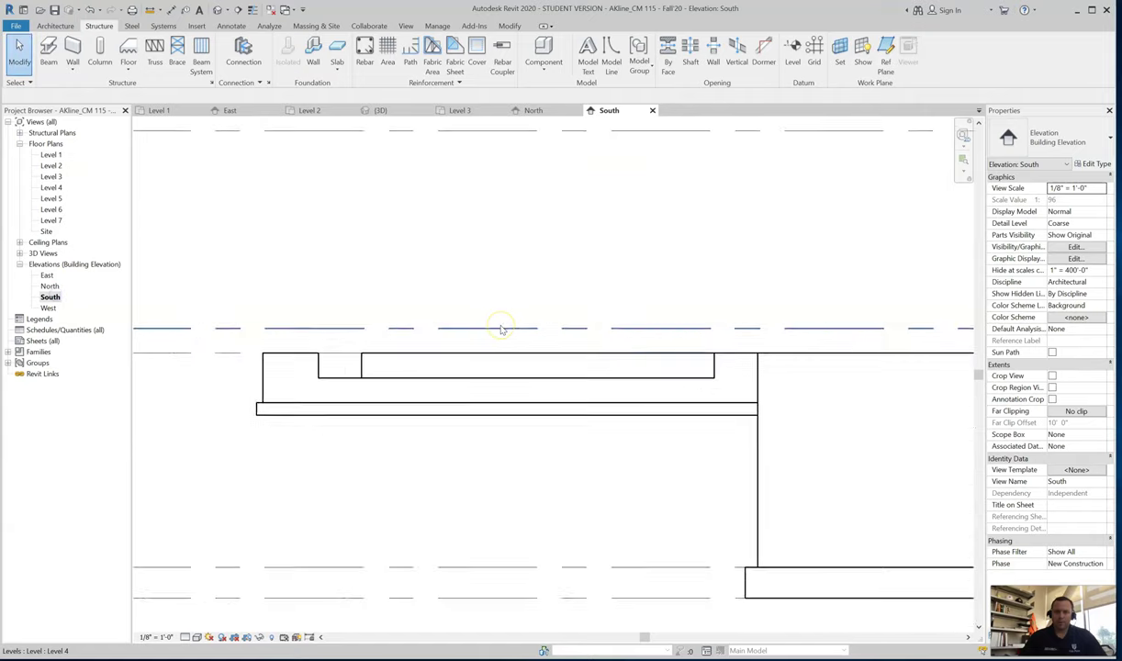
mouse_move(484, 363)
middle_mouse_down()
mouse_move(472, 397)
mouse_move(669, 413)
middle_mouse_up()
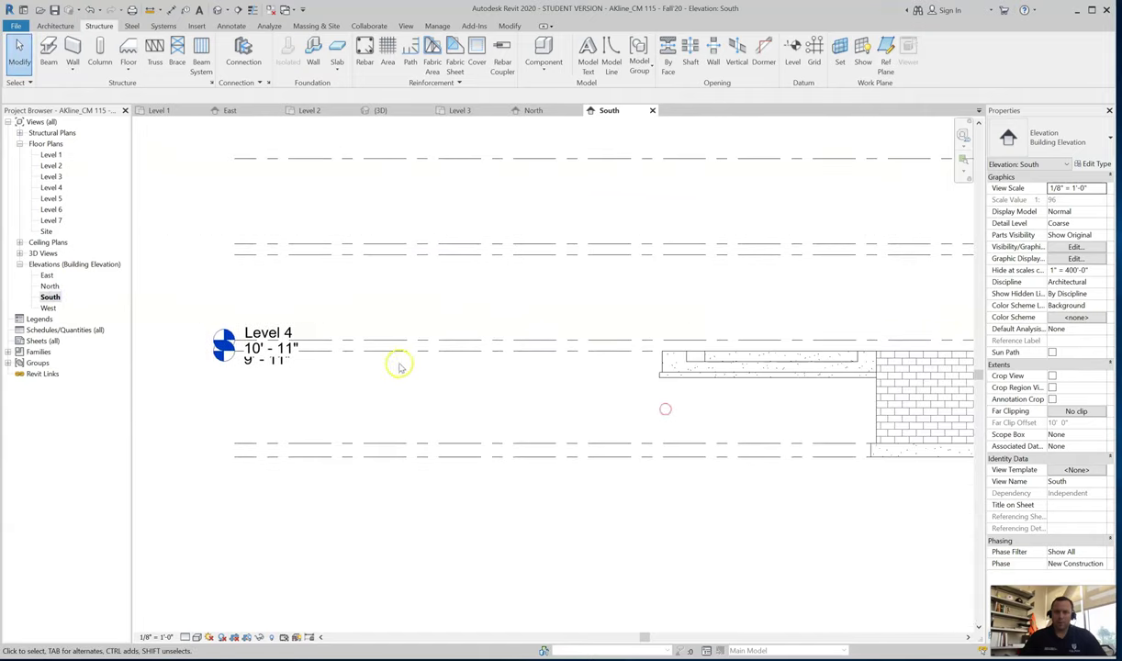
scroll(424, 393, "down", 3)
middle_click_drag(423, 393, 206, 383)
scroll(206, 384, "up", 1)
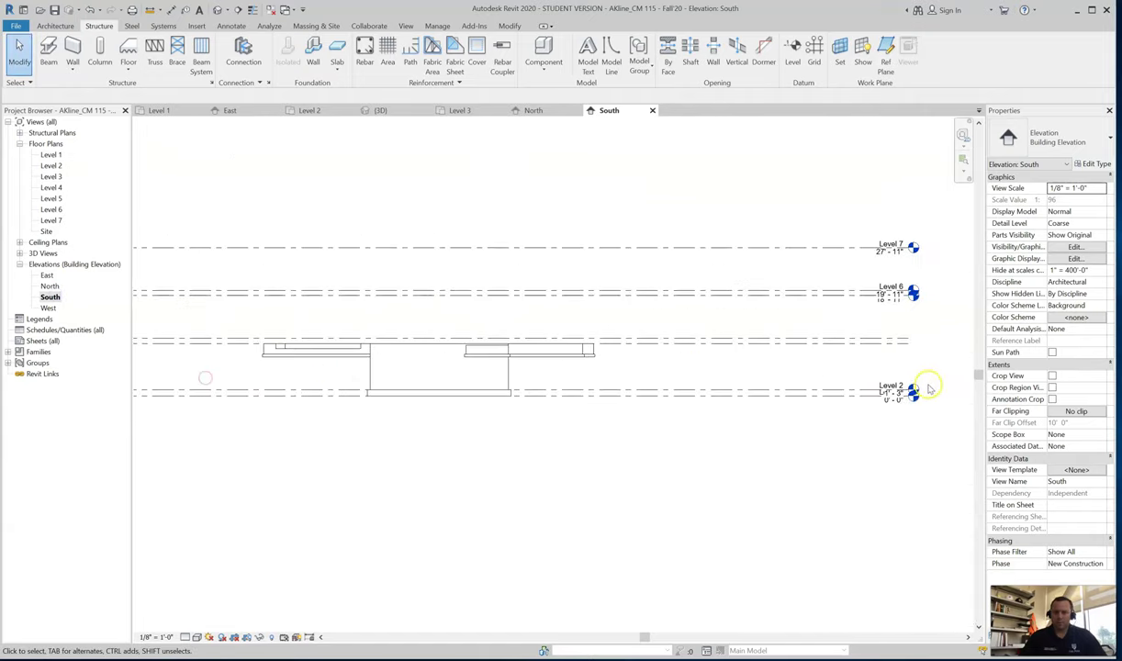
scroll(882, 341, "up", 3)
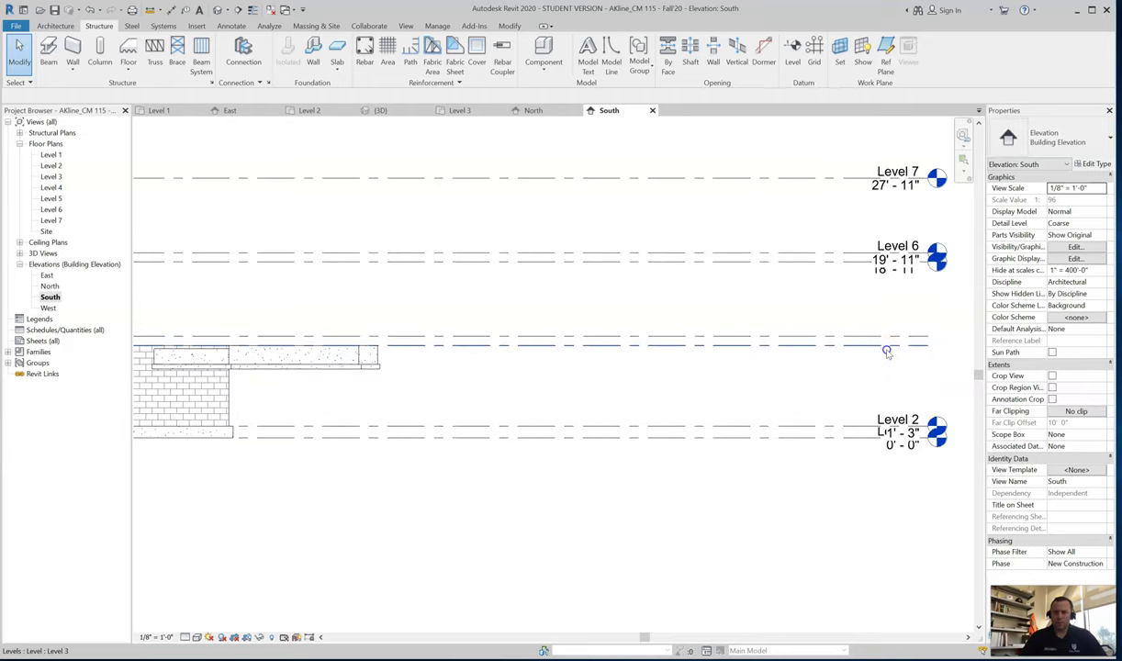
Step: Move Level 3's level head from its left end to its right end, then reopen the Level 3 plan
left_click(887, 351)
scroll(877, 370, "down", 5)
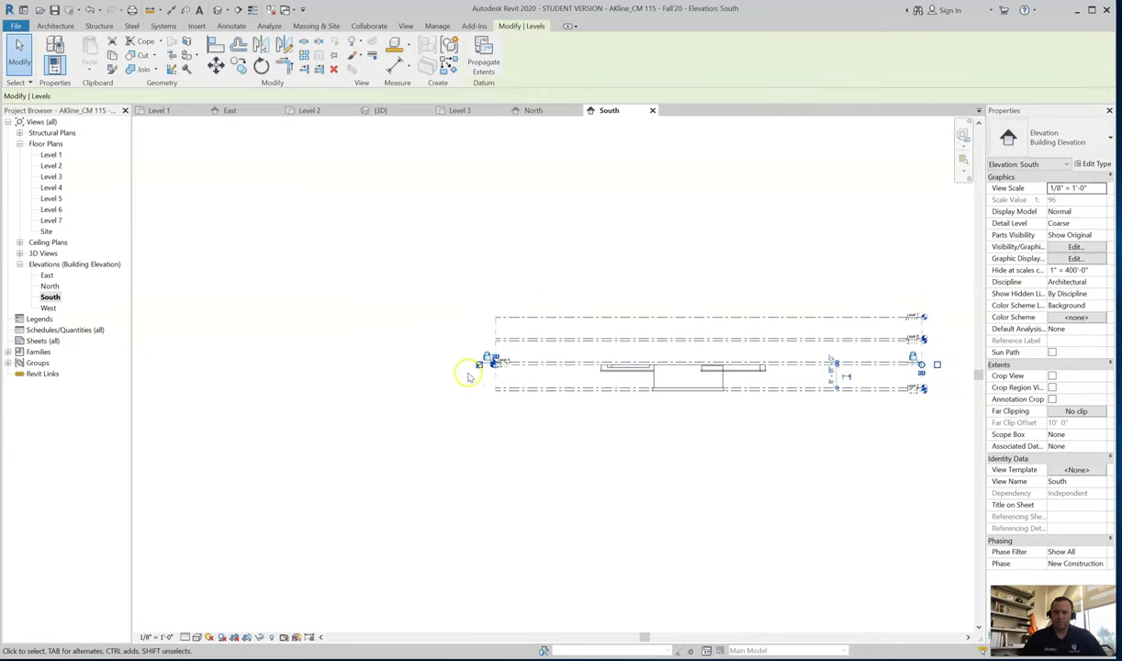
scroll(470, 374, "up", 5)
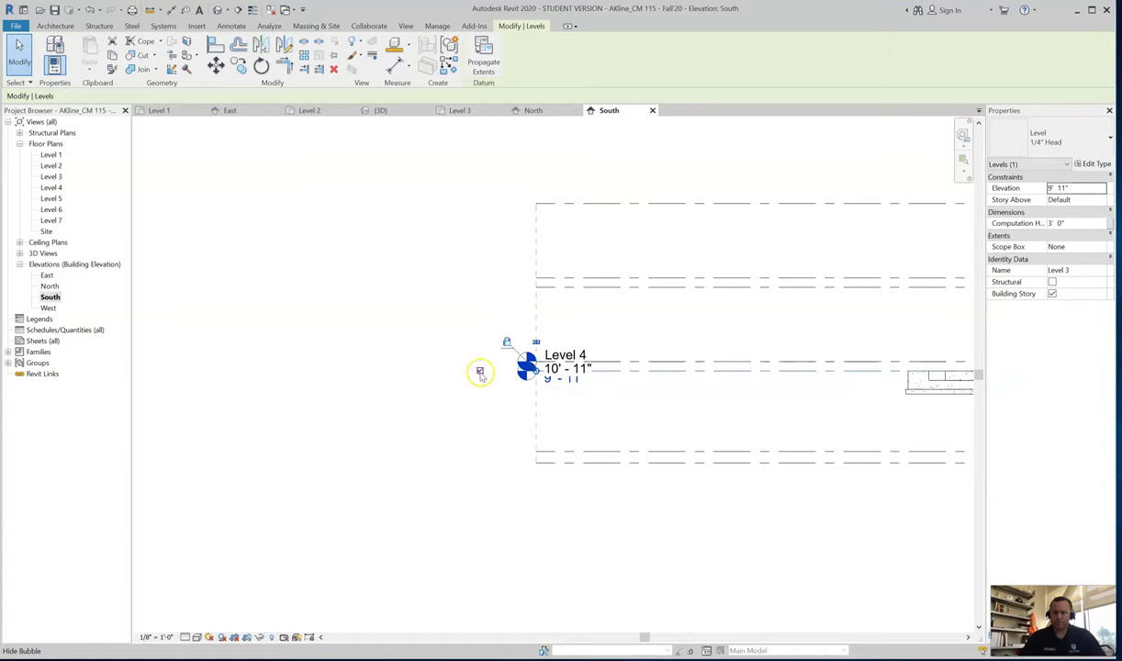
left_click(479, 372)
scroll(500, 372, "down", 5)
scroll(834, 393, "up", 5)
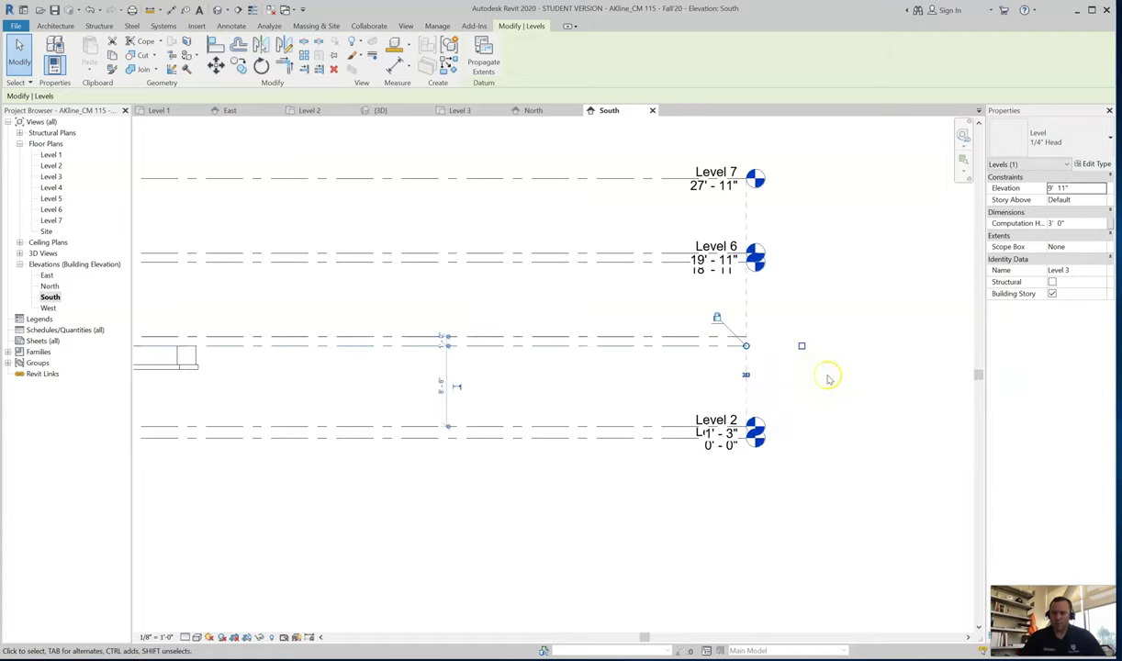
left_click(801, 346)
scroll(828, 345, "down", 5)
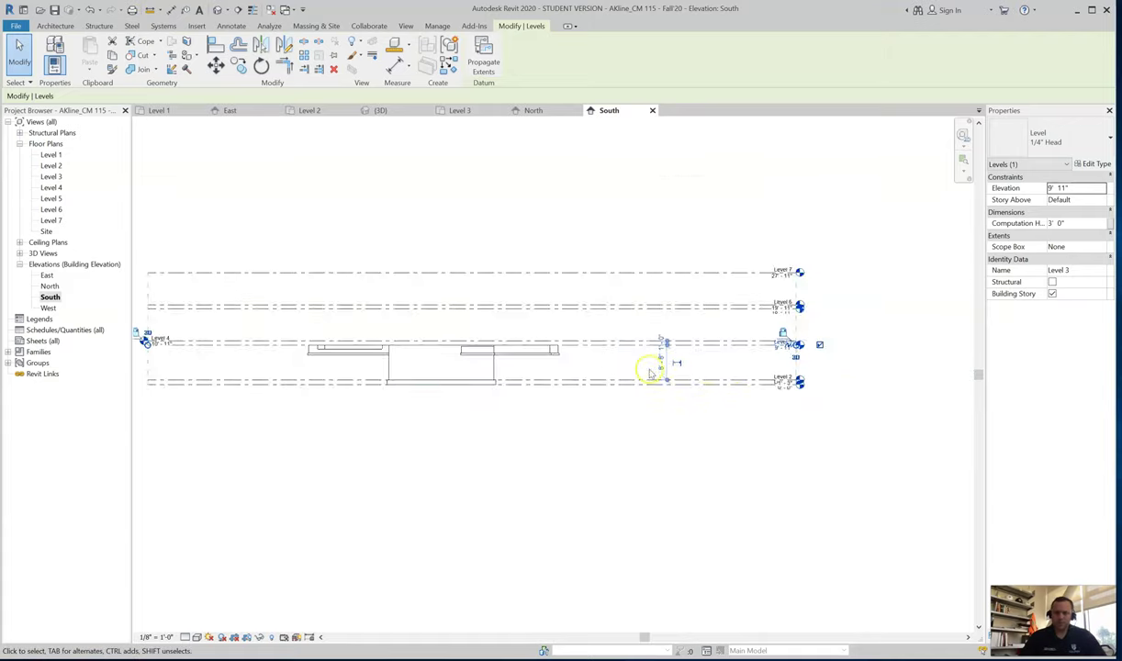
scroll(385, 348, "up", 5)
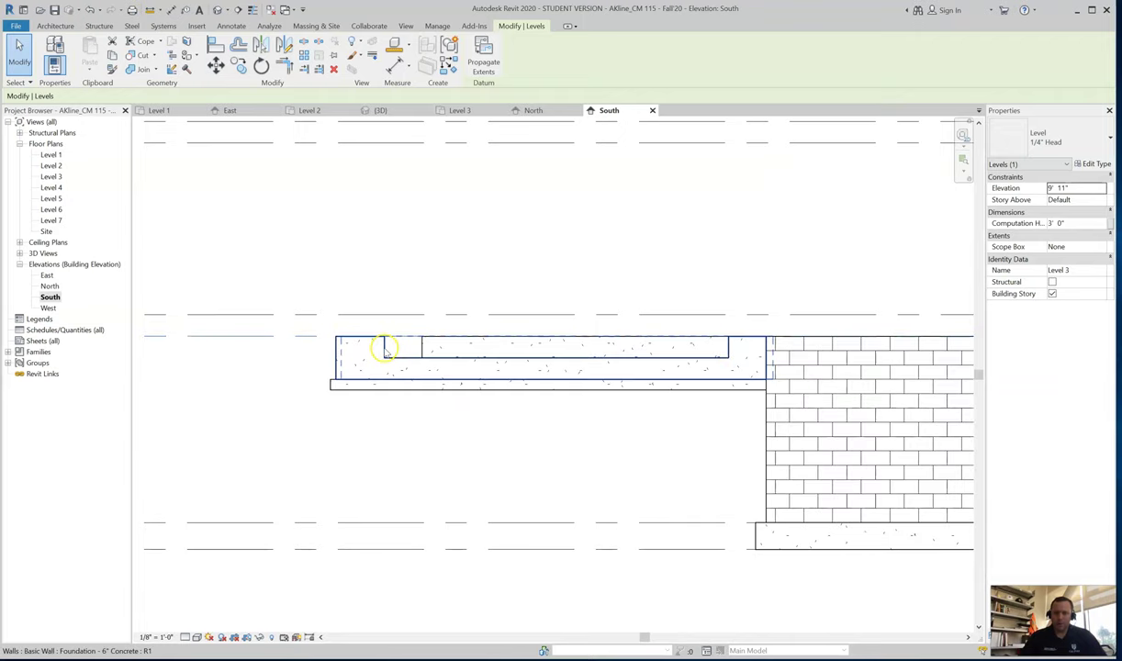
left_click(318, 342)
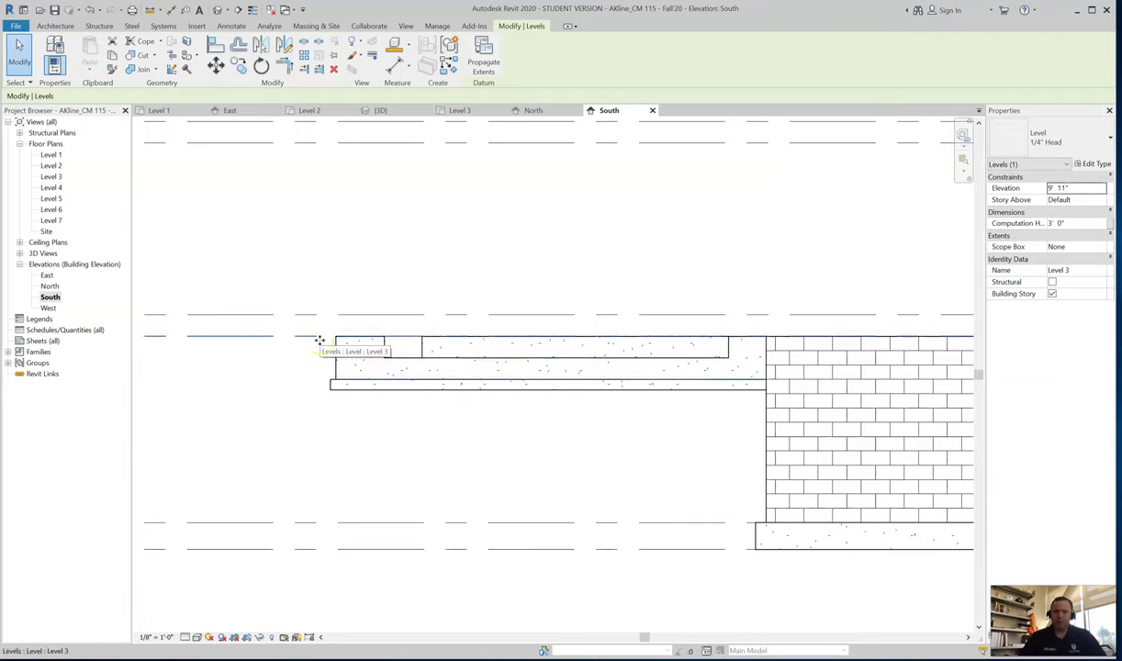
left_click(372, 345)
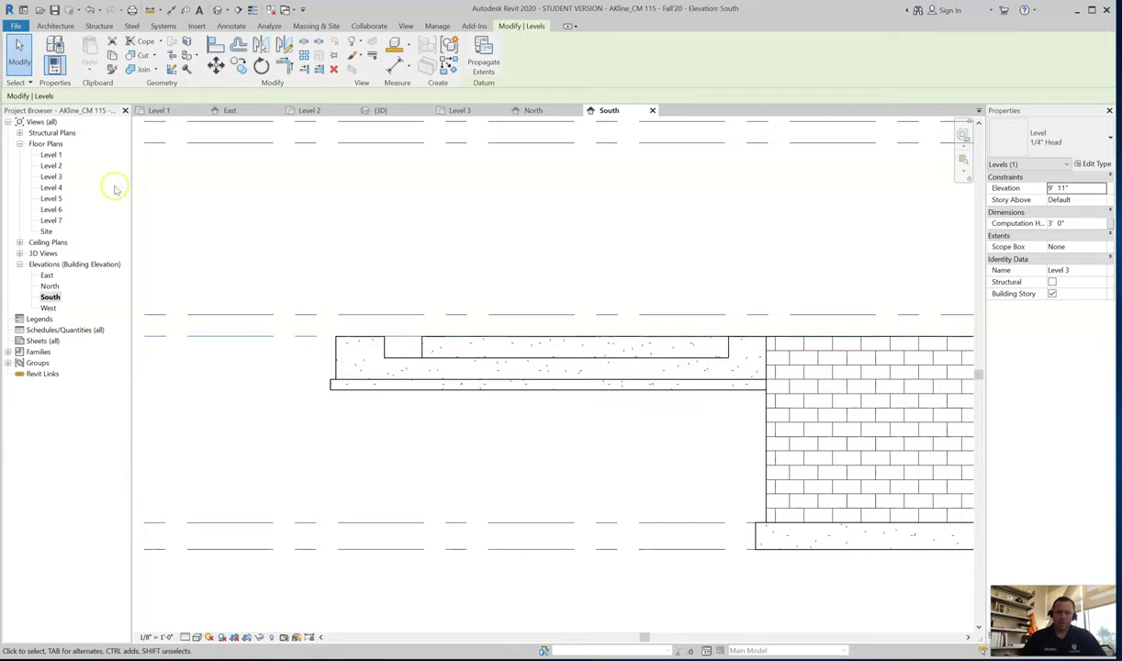
double_click(51, 175)
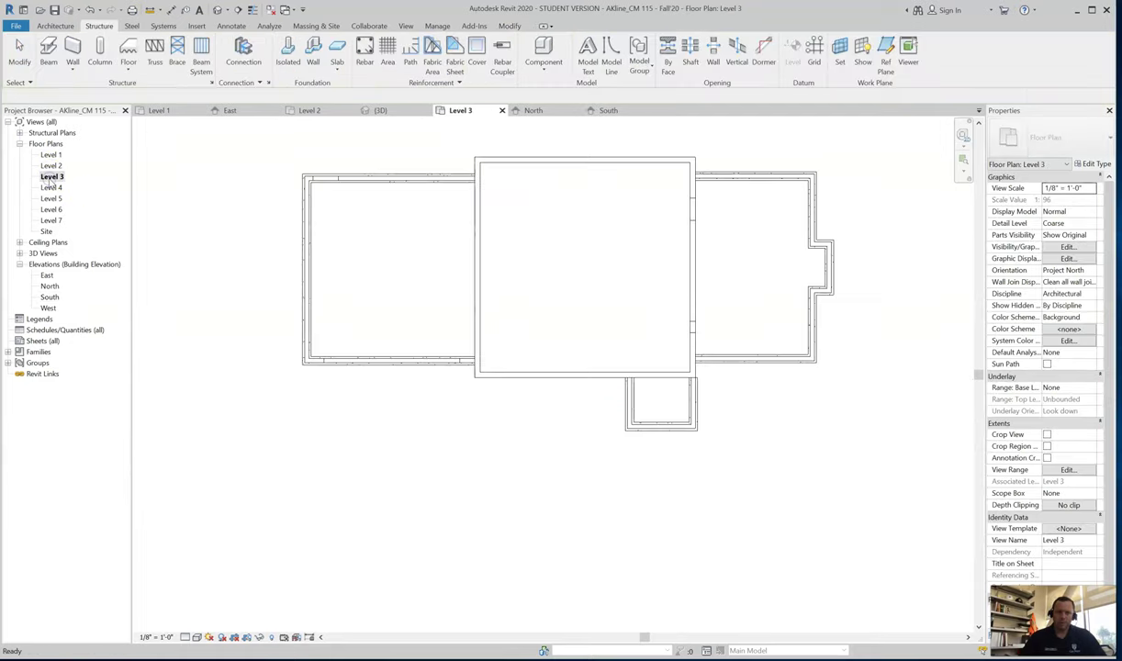
Step: Start a new structural foundation slab and look over the available slab types
scroll(341, 190, "up", 3)
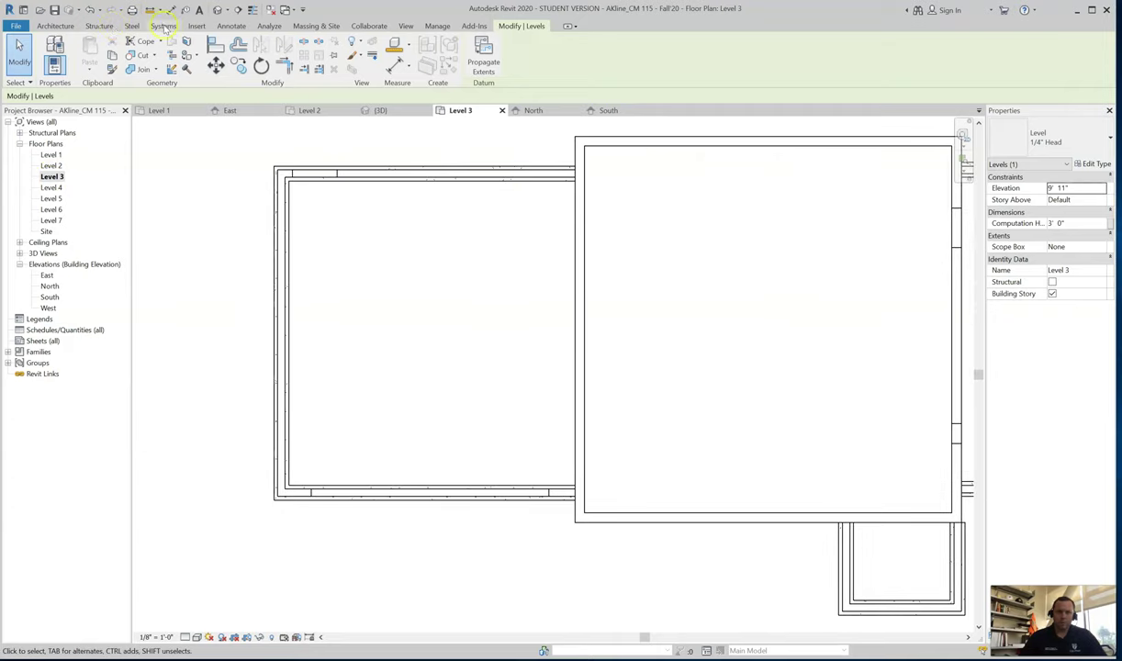
left_click(100, 26)
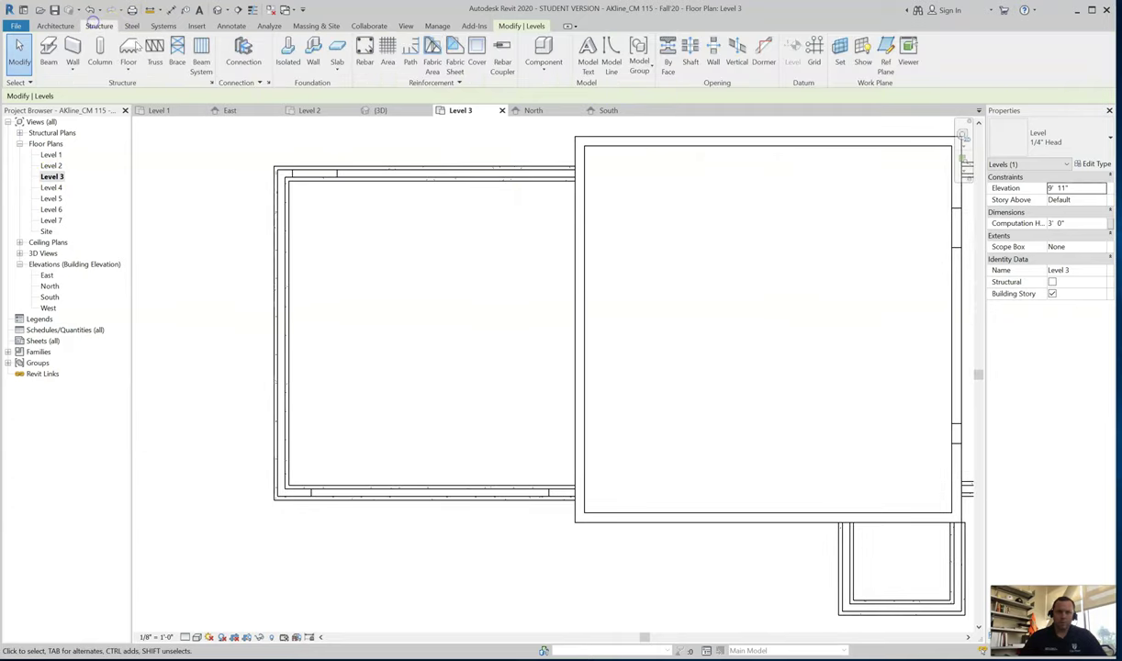
left_click(336, 52)
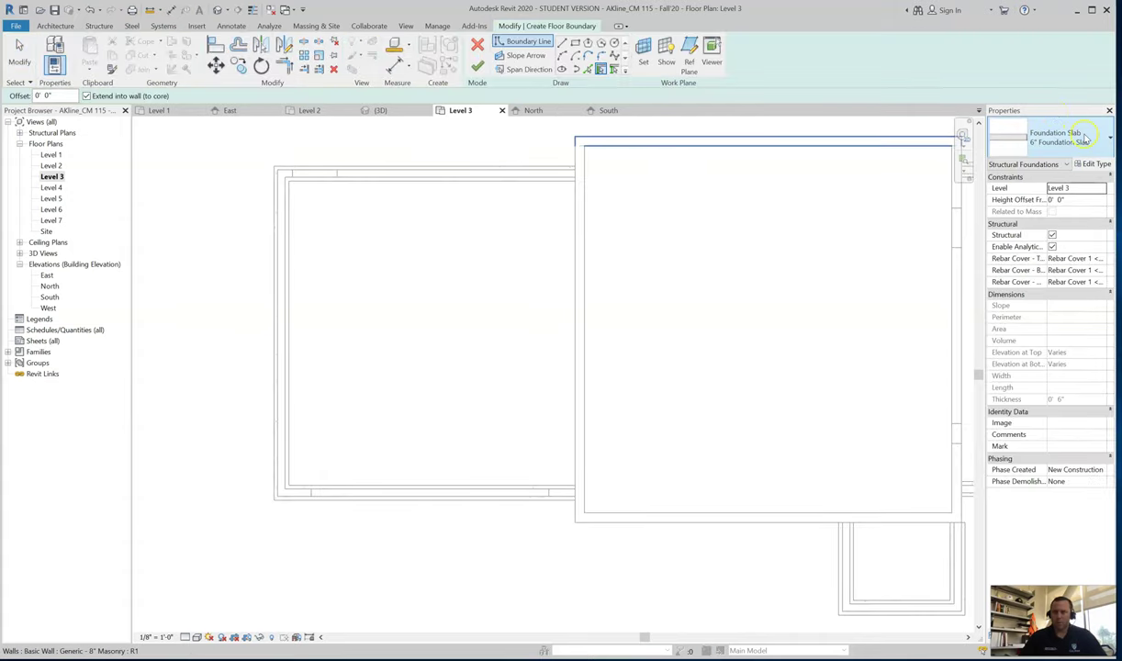
left_click(1046, 136)
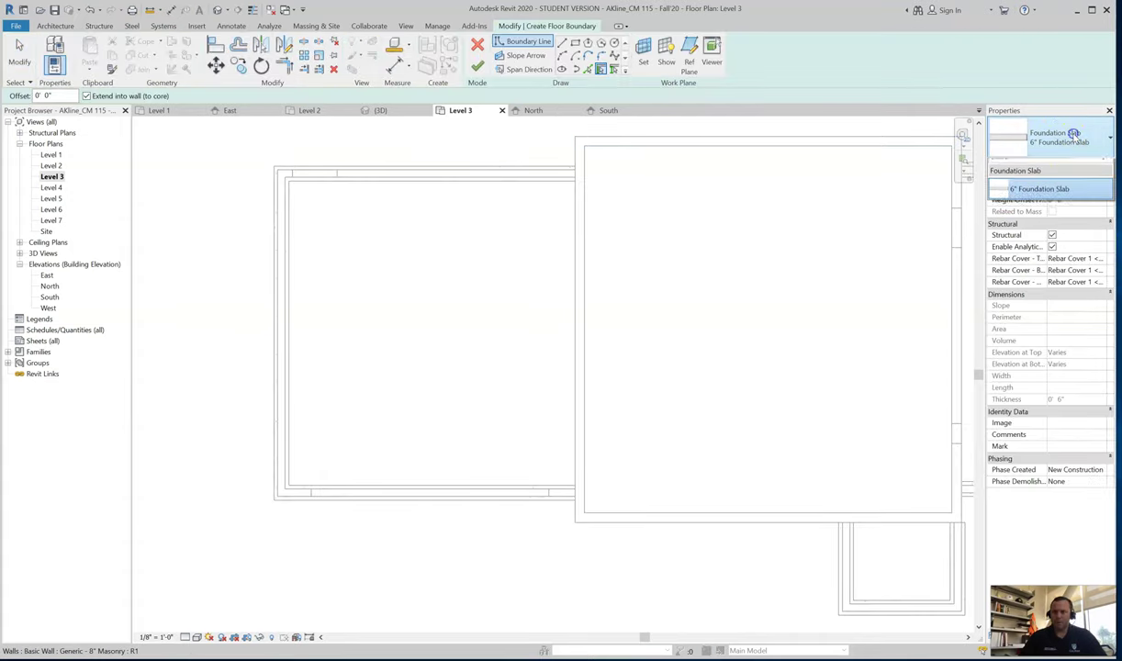
left_click(1069, 137)
Step: Duplicate the 6" Foundation Slab as '4" Foundation Slab' with a 4-inch structure layer
left_click(1093, 163)
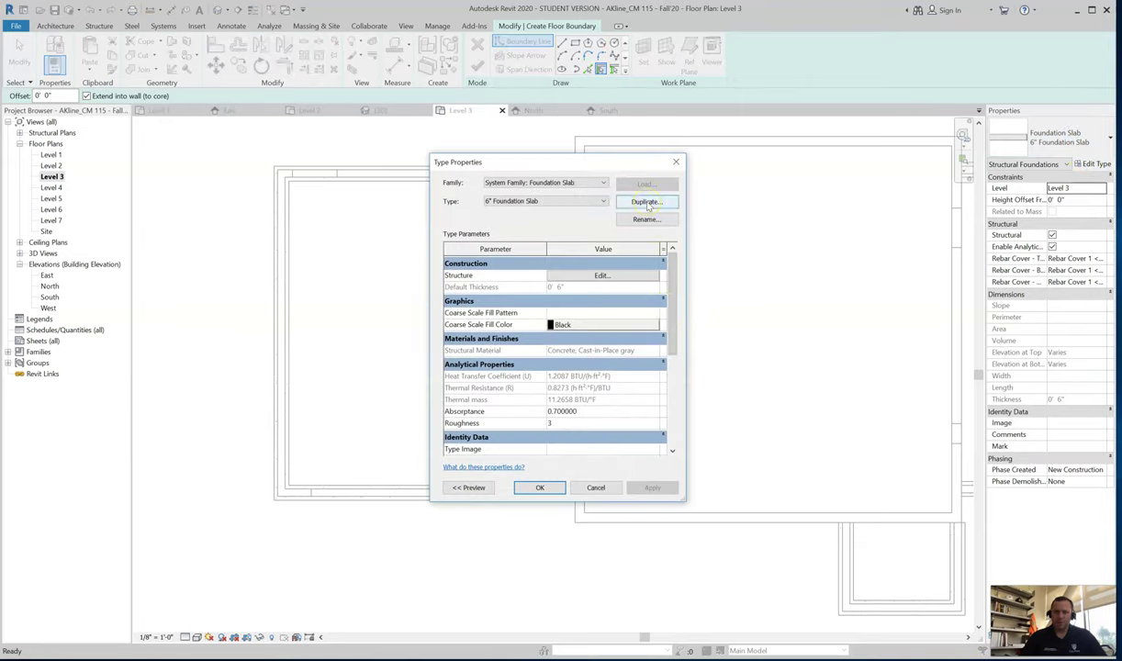
left_click(646, 202)
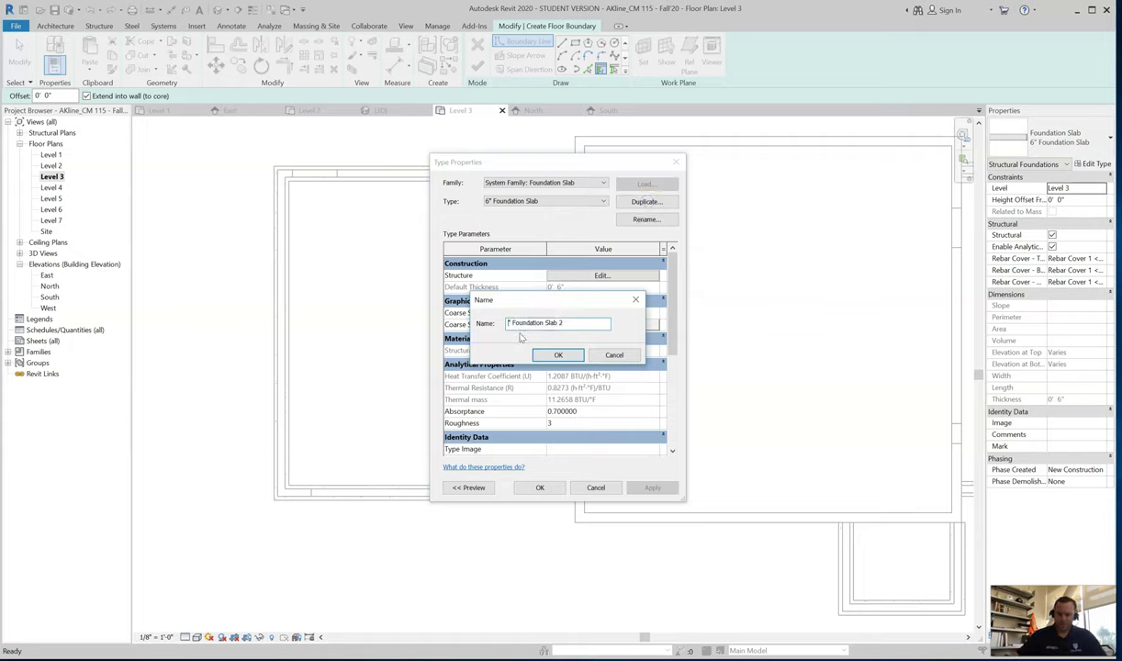
left_click(545, 322)
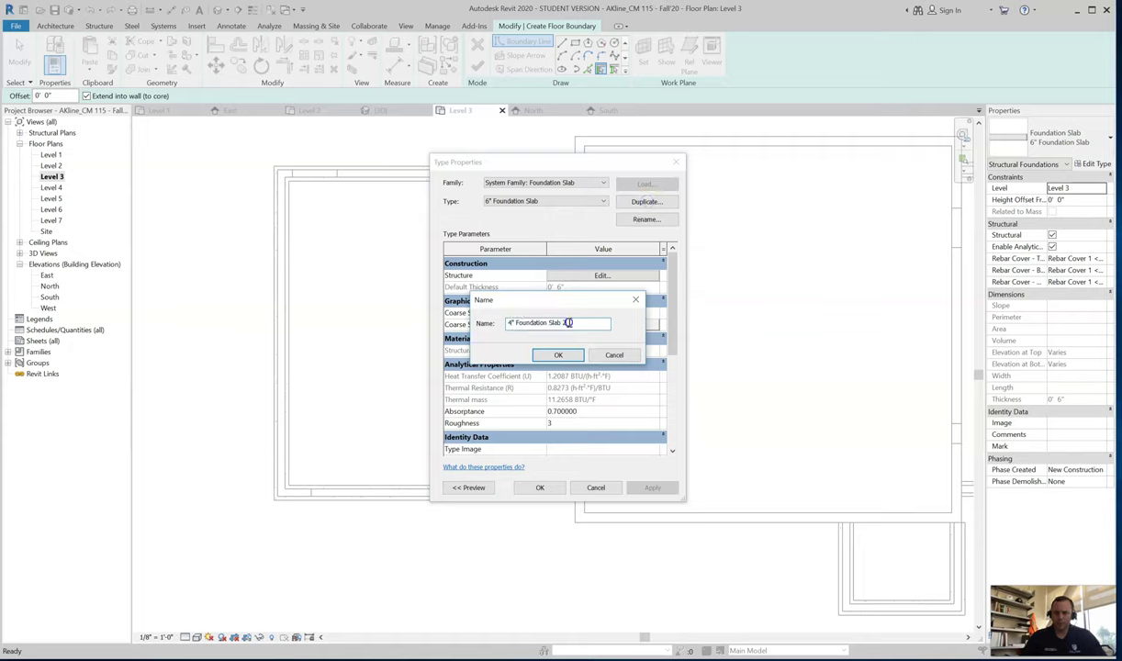
left_click(557, 355)
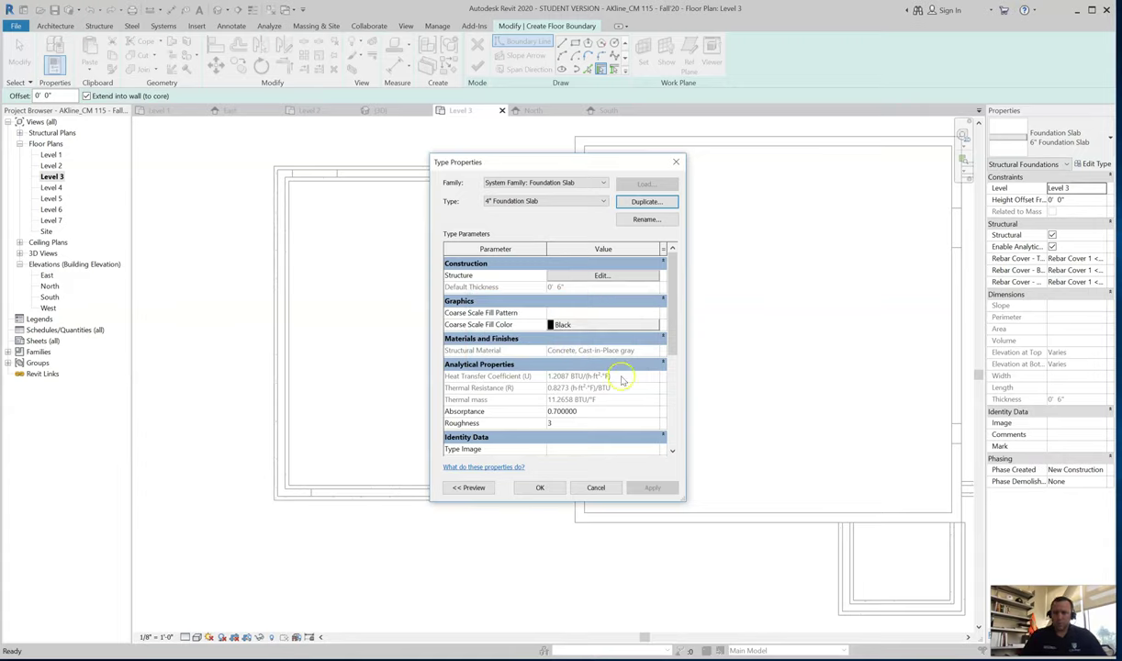
left_click(601, 275)
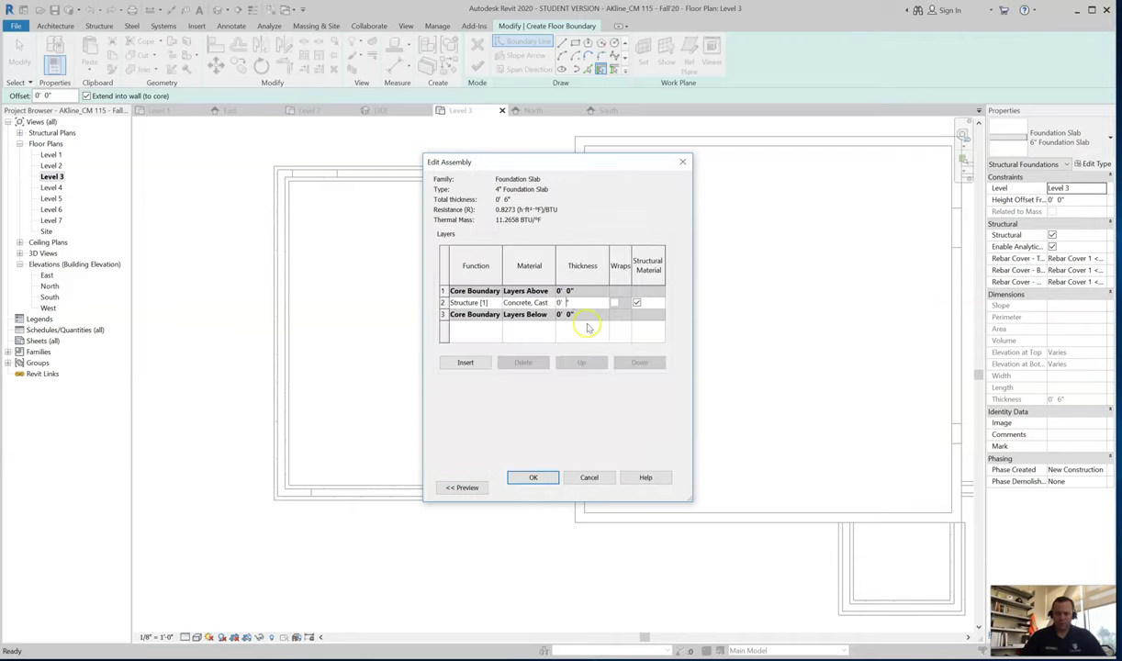
left_click(532, 478)
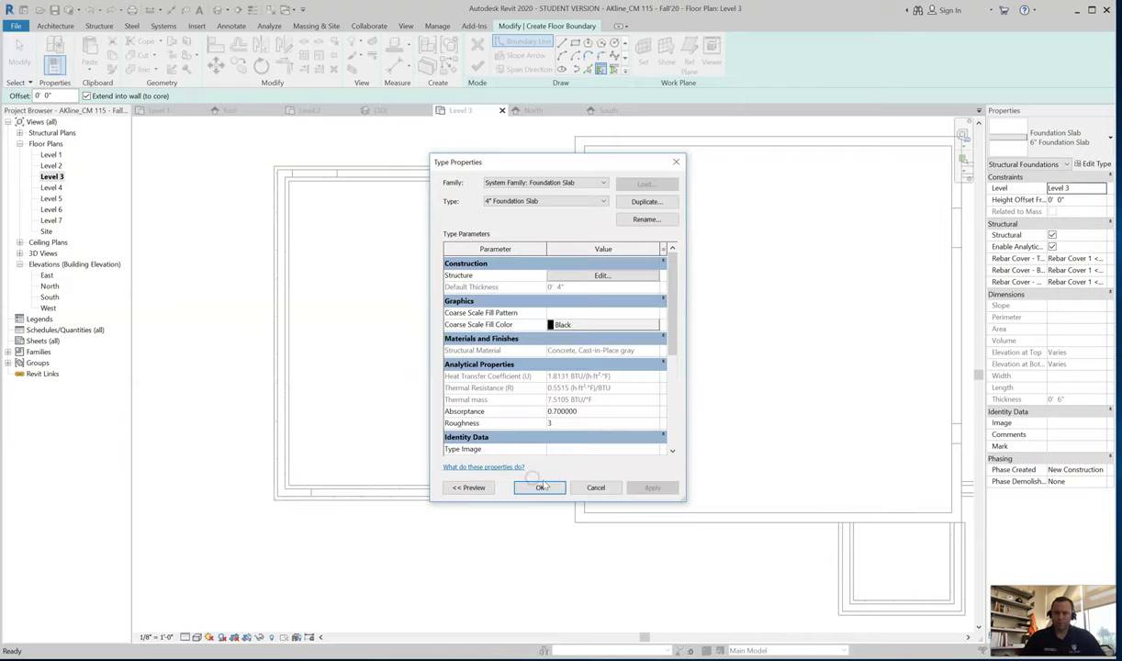
Step: Pick the garage's top, left and bottom foundation walls and add a right boundary line
left_click(541, 487)
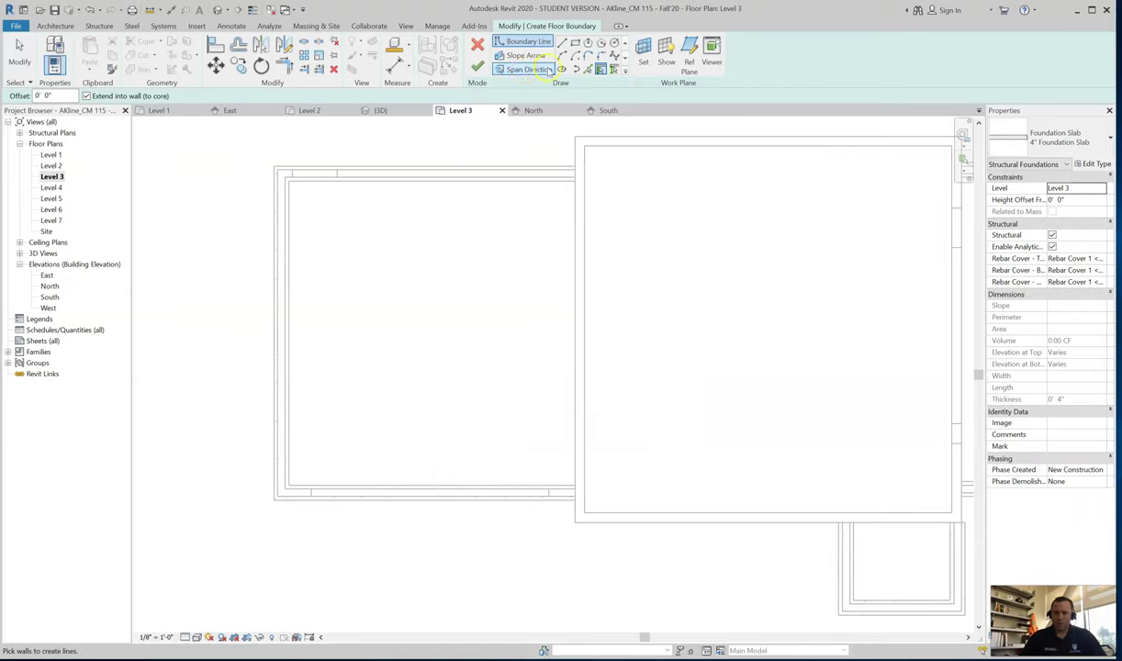
scroll(368, 190, "up", 2)
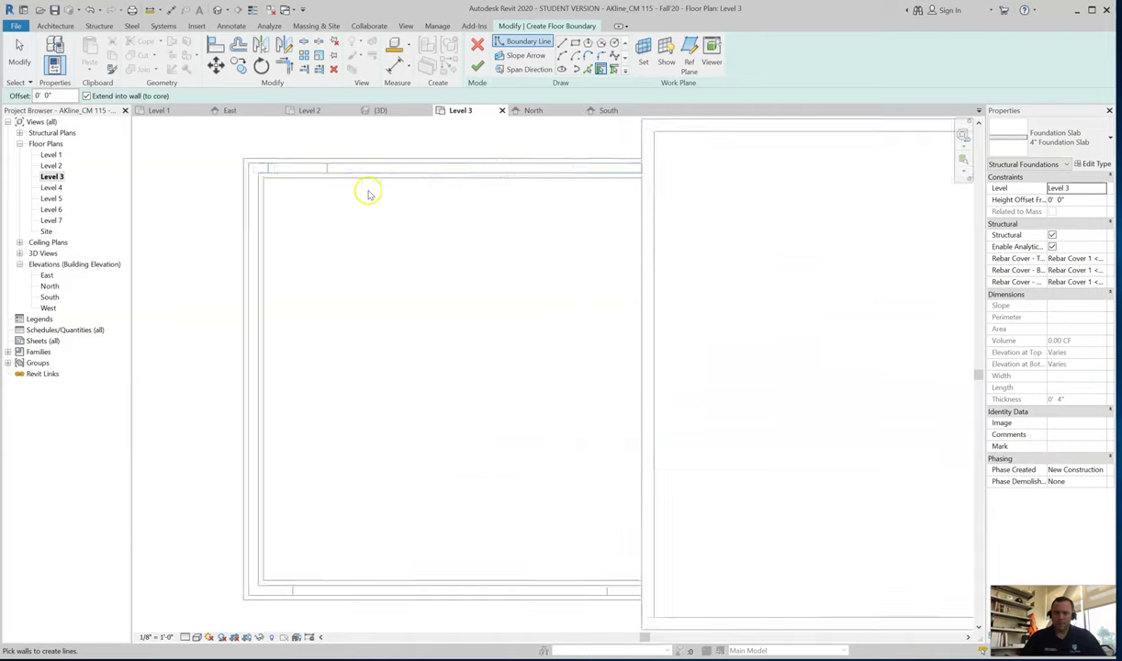
left_click(376, 175)
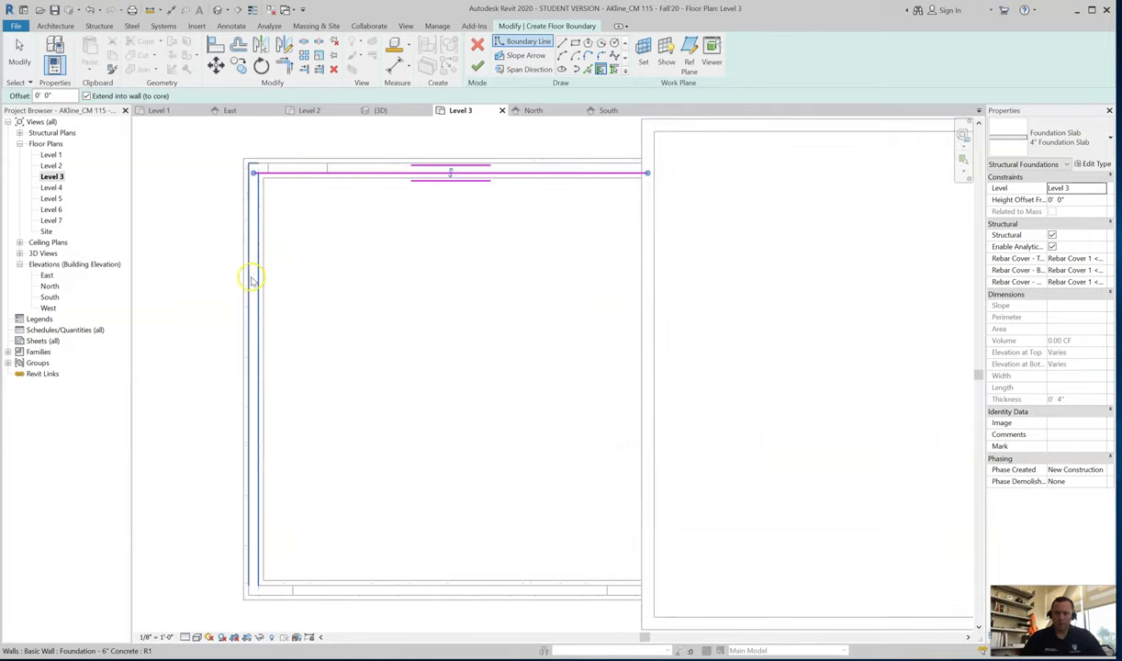
left_click(257, 275)
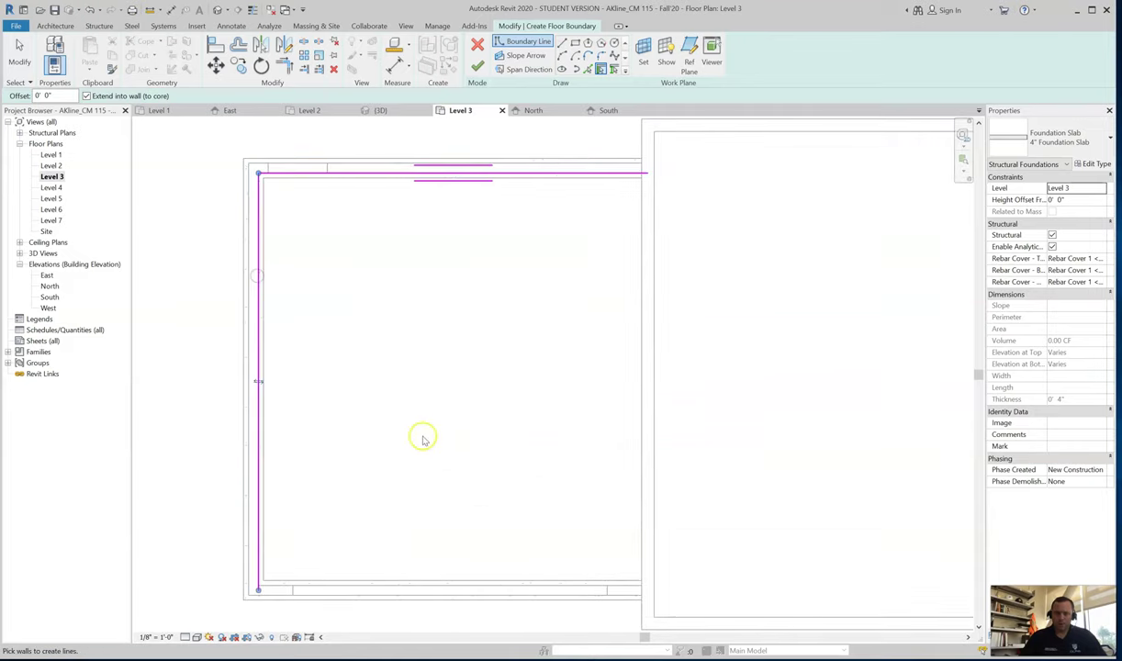
left_click(473, 580)
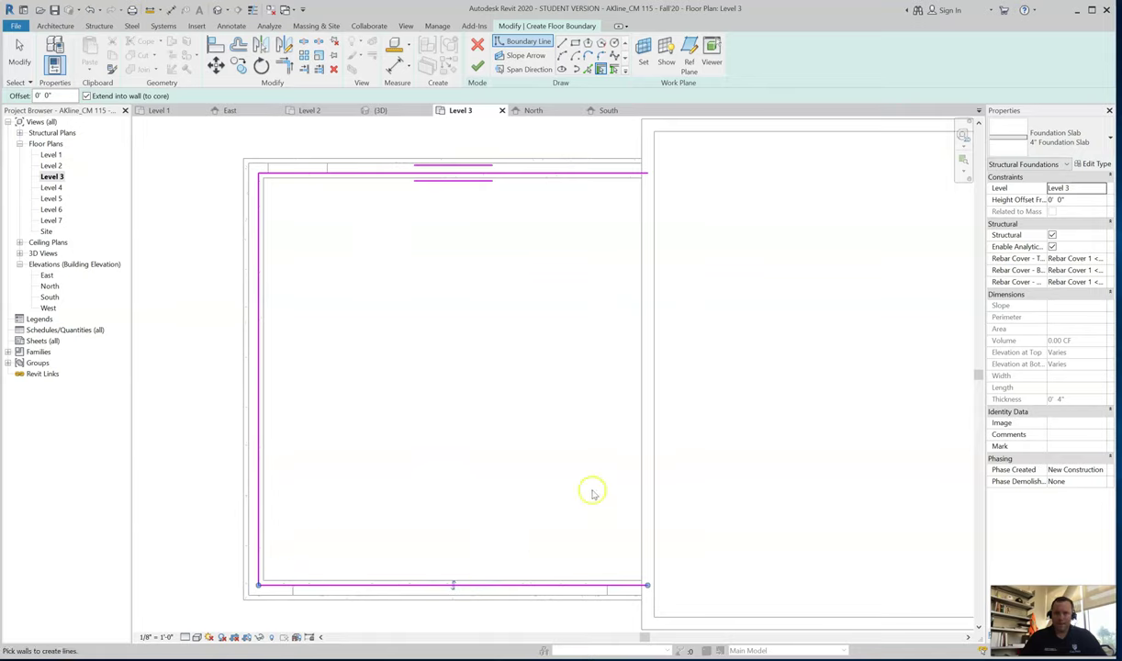
left_click(648, 225)
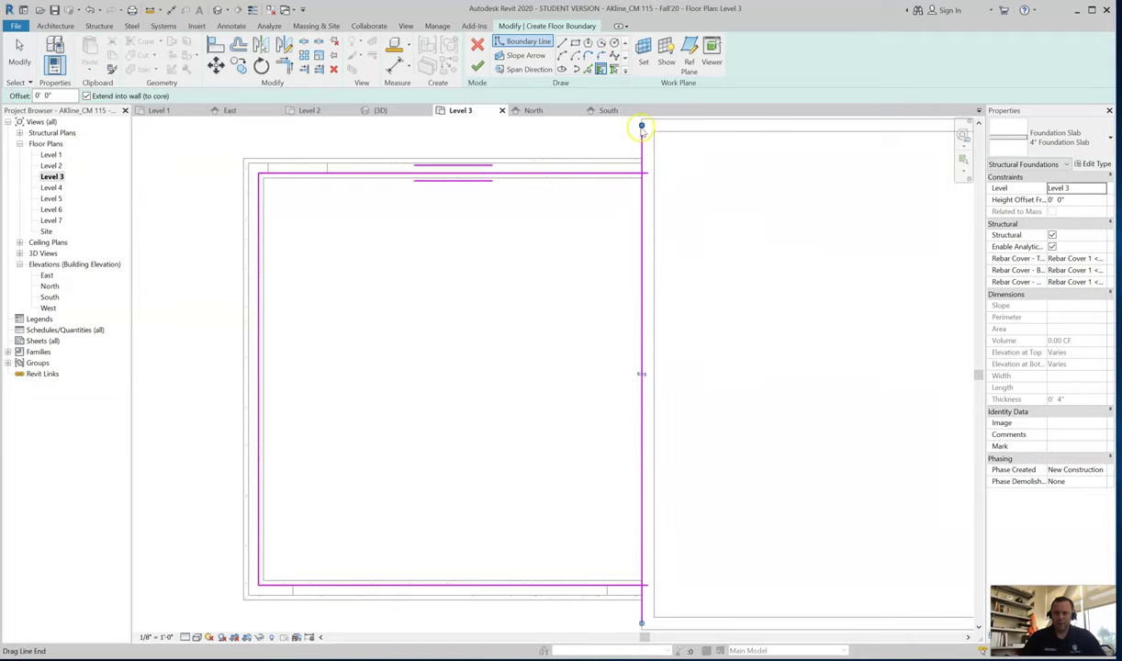
Step: Trim the right boundary line to the corners and finish the slab without attaching walls
left_click_drag(642, 126, 640, 174)
scroll(643, 173, "up", 3)
scroll(642, 173, "down", 3)
scroll(647, 558, "up", 3)
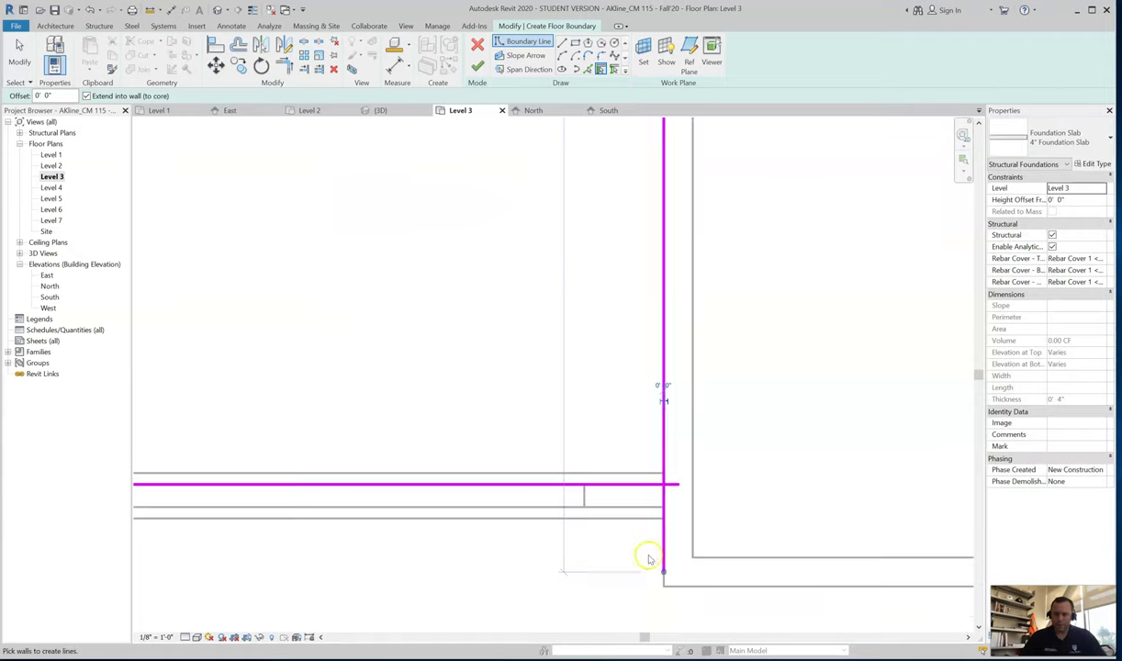
left_click_drag(662, 572, 665, 484)
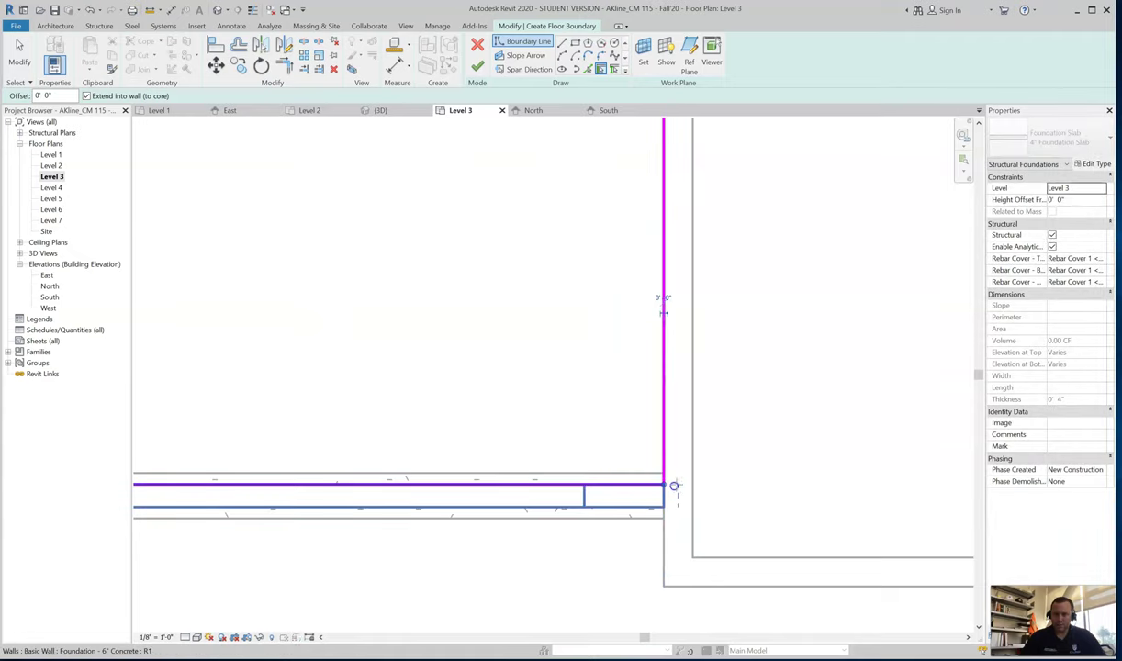
scroll(574, 352, "down", 2)
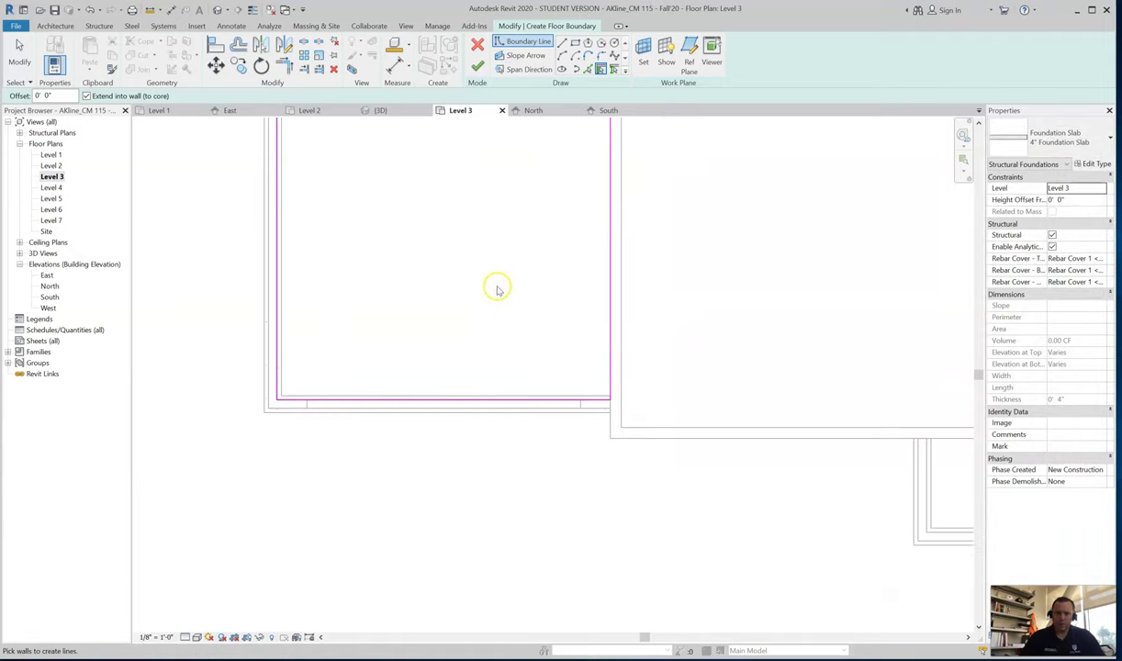
scroll(496, 288, "down", 1)
middle_click_drag(501, 301, 477, 402)
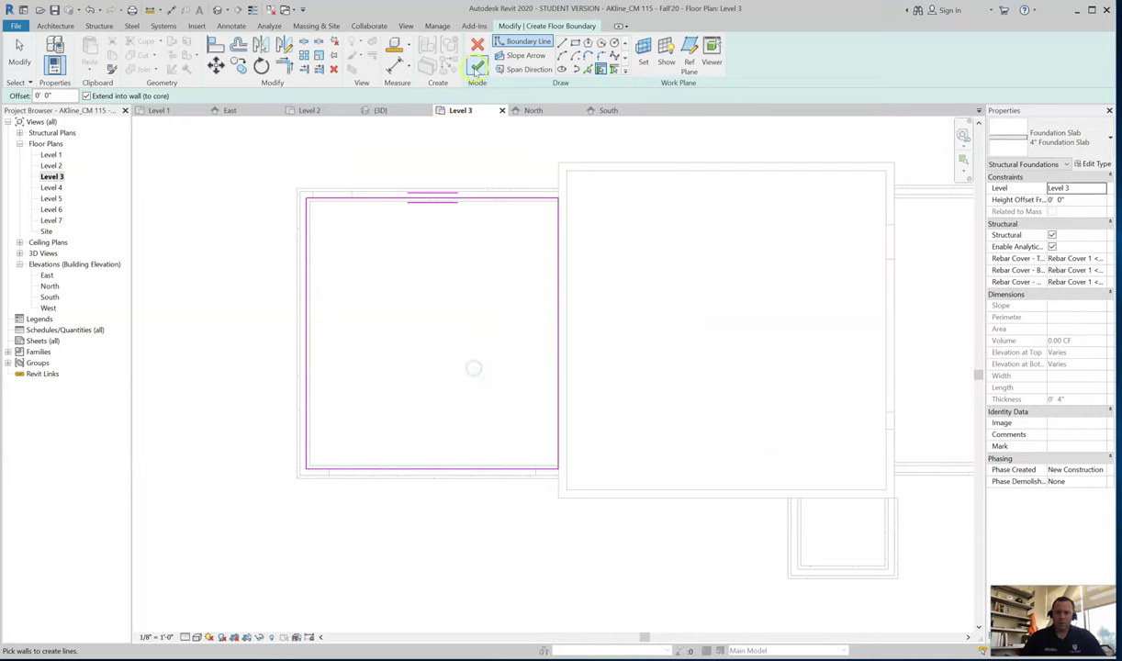
left_click(477, 66)
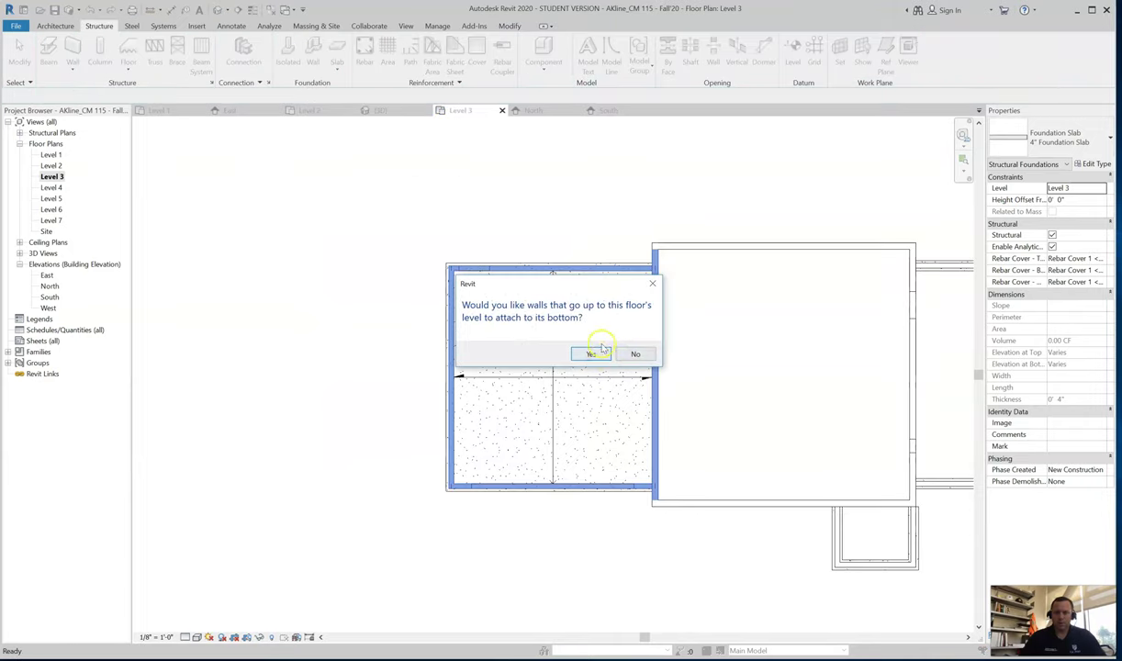
left_click(635, 355)
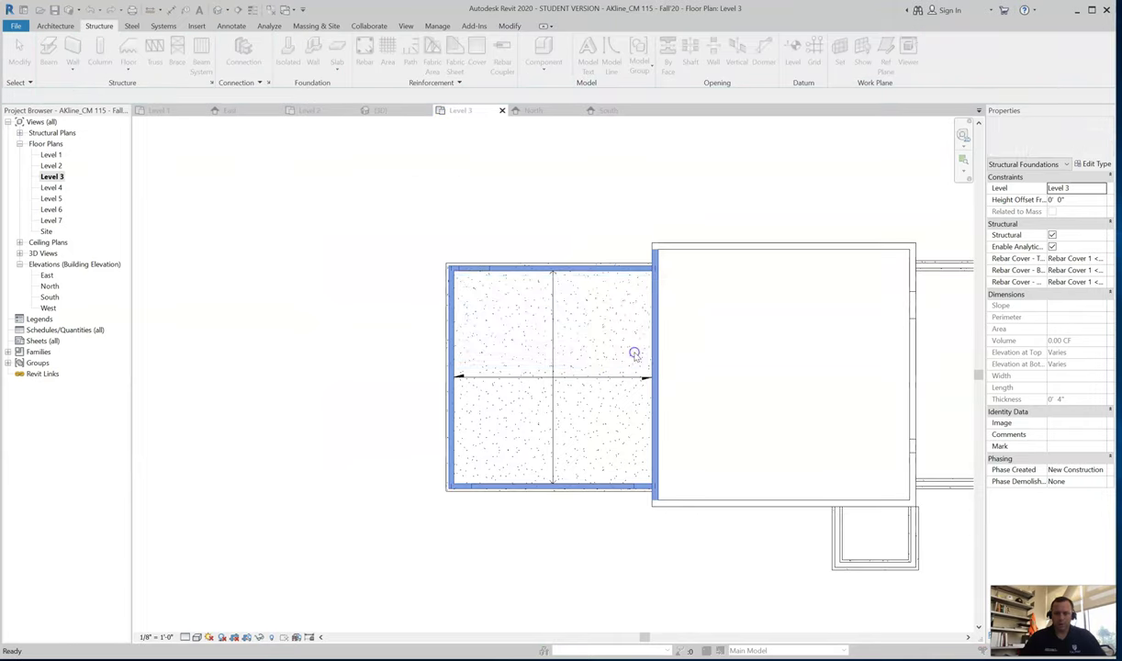
Step: Decline joining geometry and set the garage slab's Height Offset From Level to -1' 0"
left_click(590, 361)
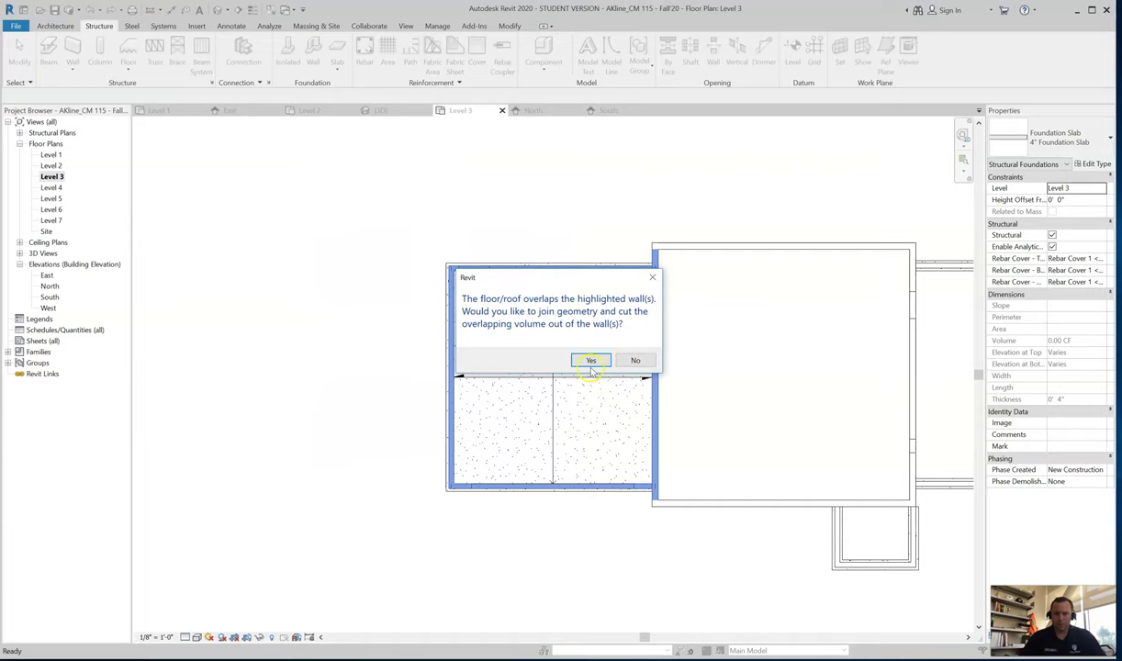
left_click(635, 360)
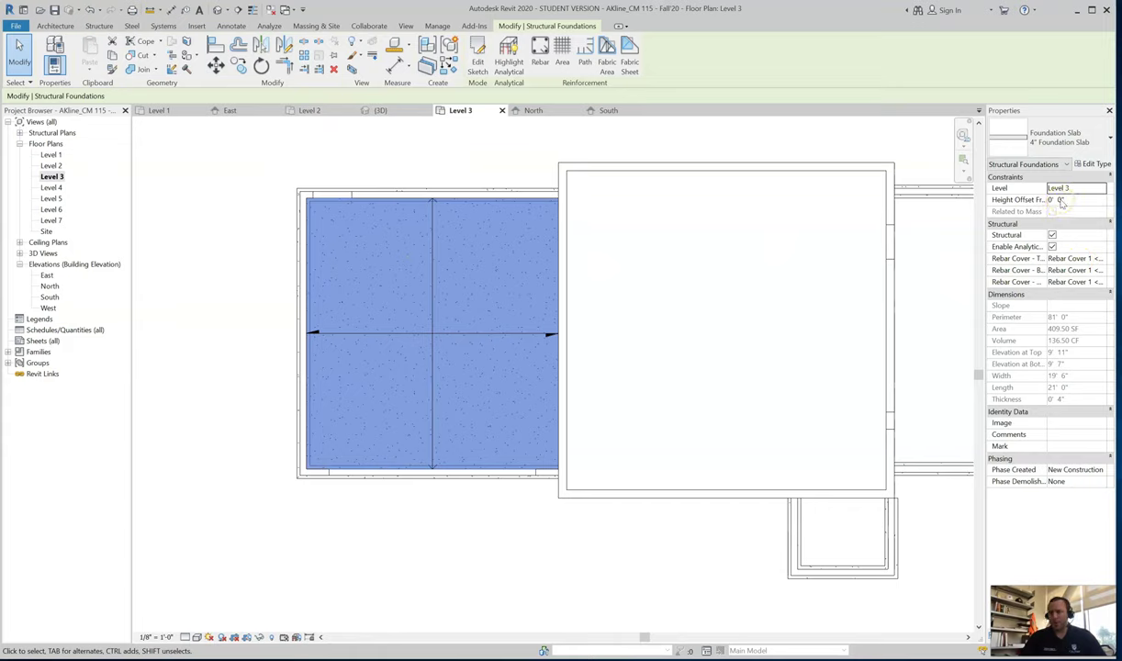
double_click(1060, 200)
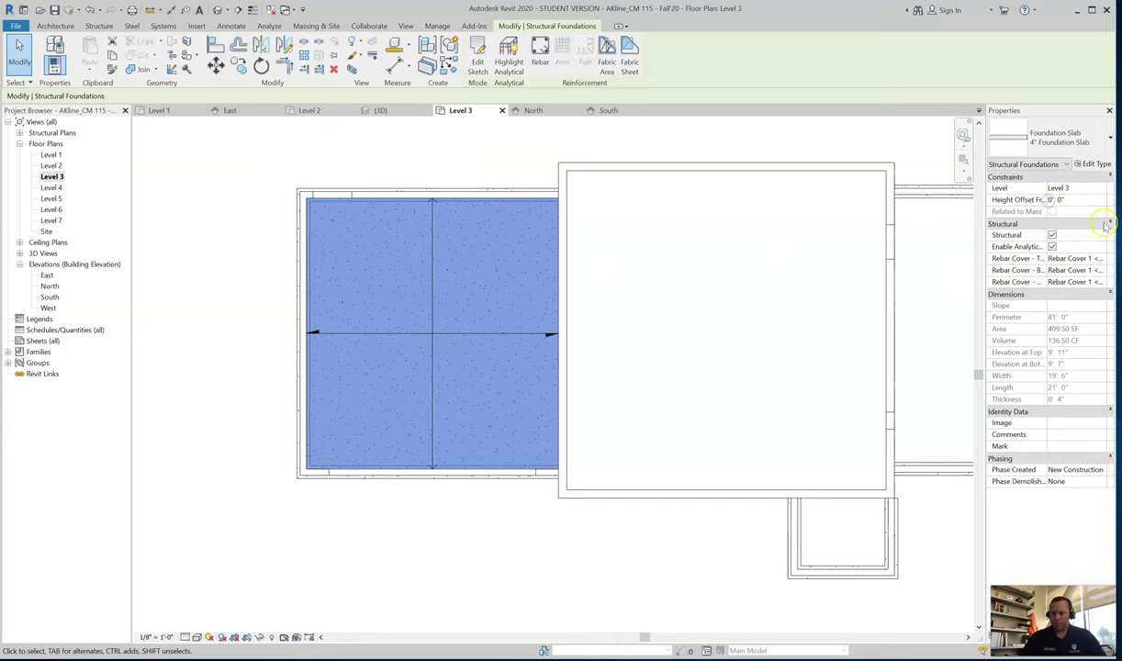
left_click(1044, 197)
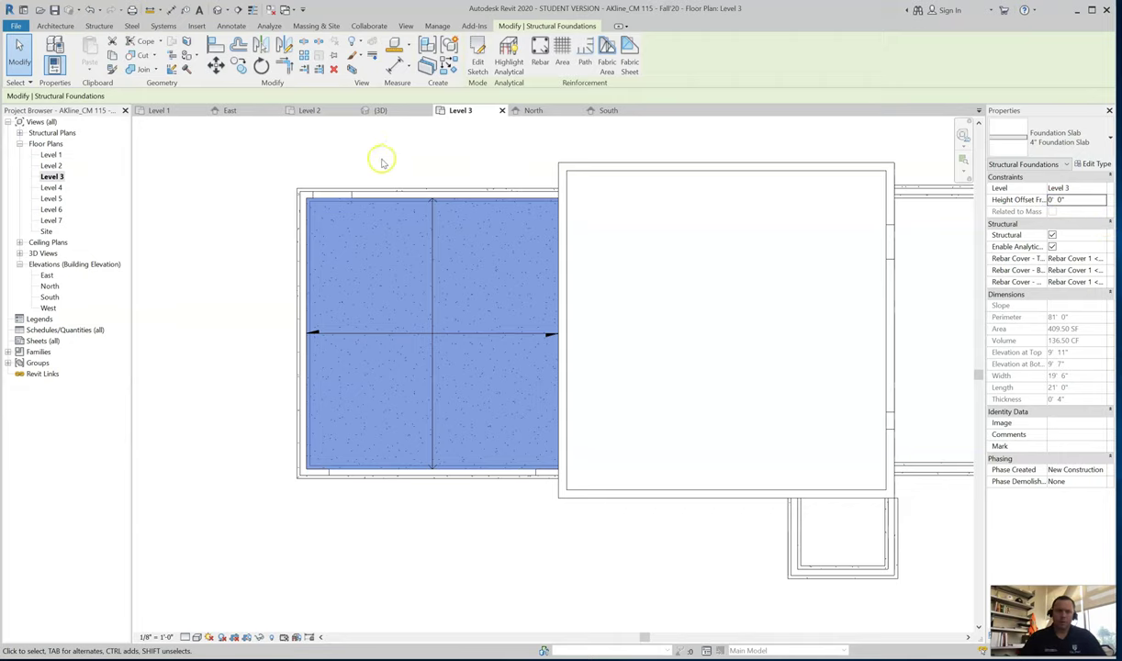
left_click(381, 110)
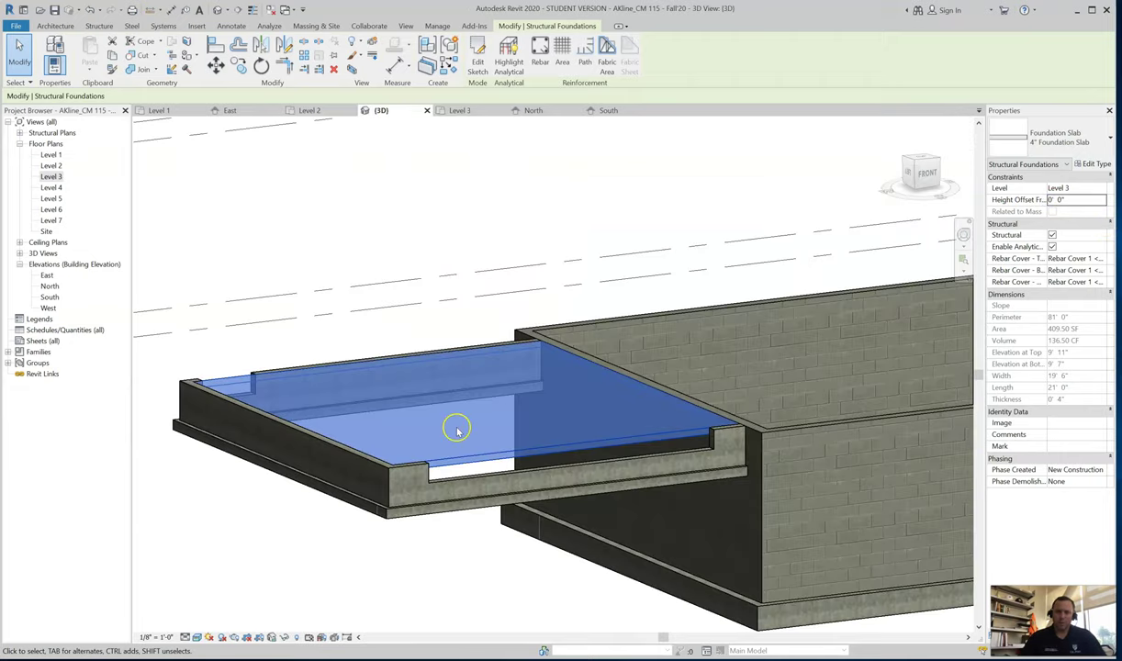
scroll(630, 465, "up", 2)
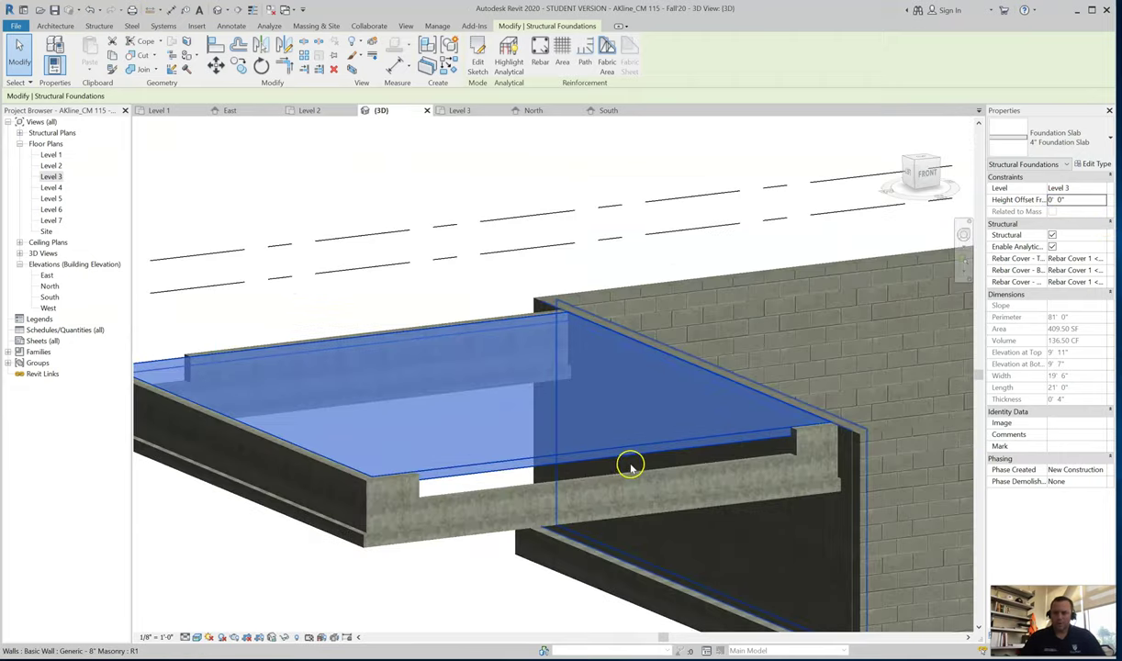
left_click(1053, 200)
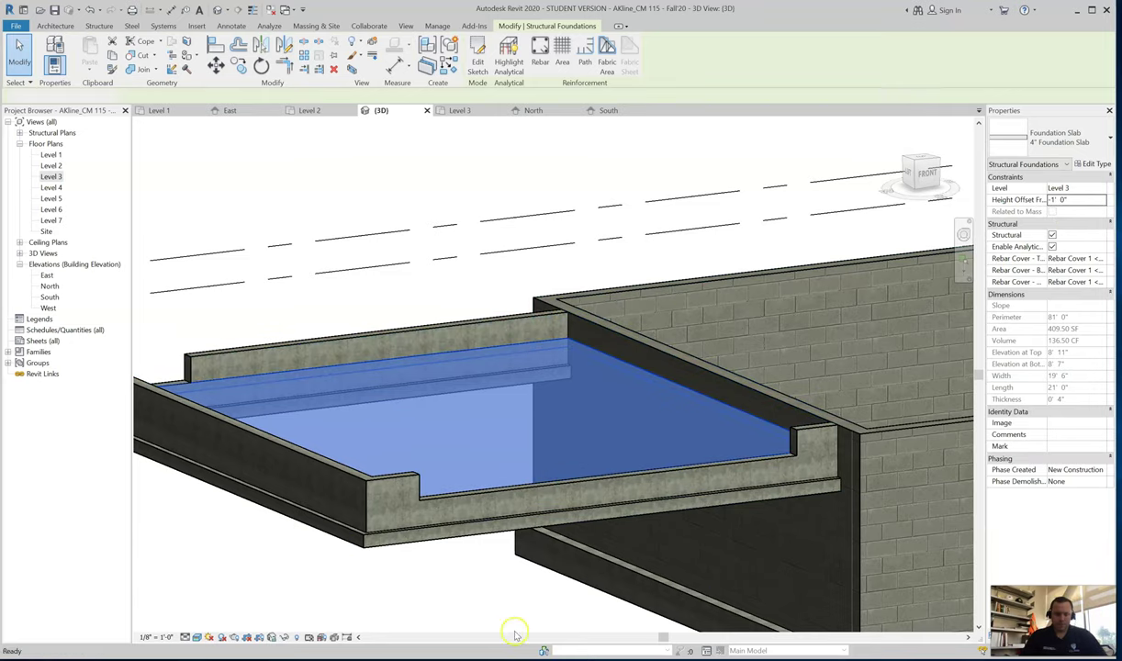
Step: Orbit the 3D view to inspect the lowered garage slab between the foundation walls
left_click(447, 587)
middle_click_drag(512, 616, 539, 621, "shift")
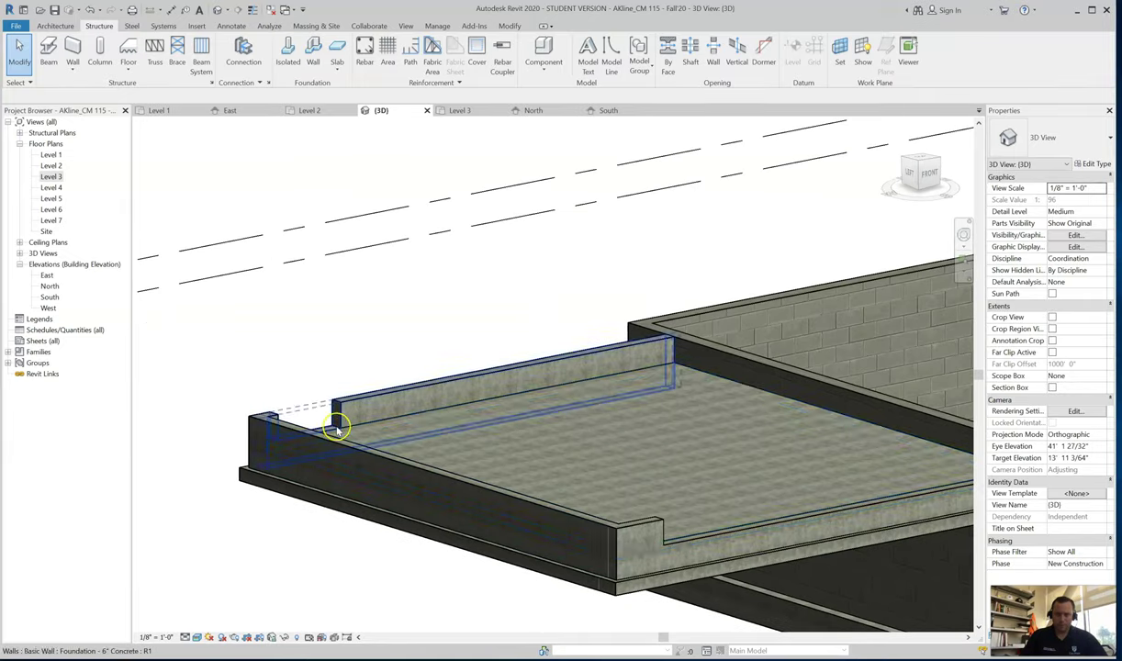
left_click(336, 433)
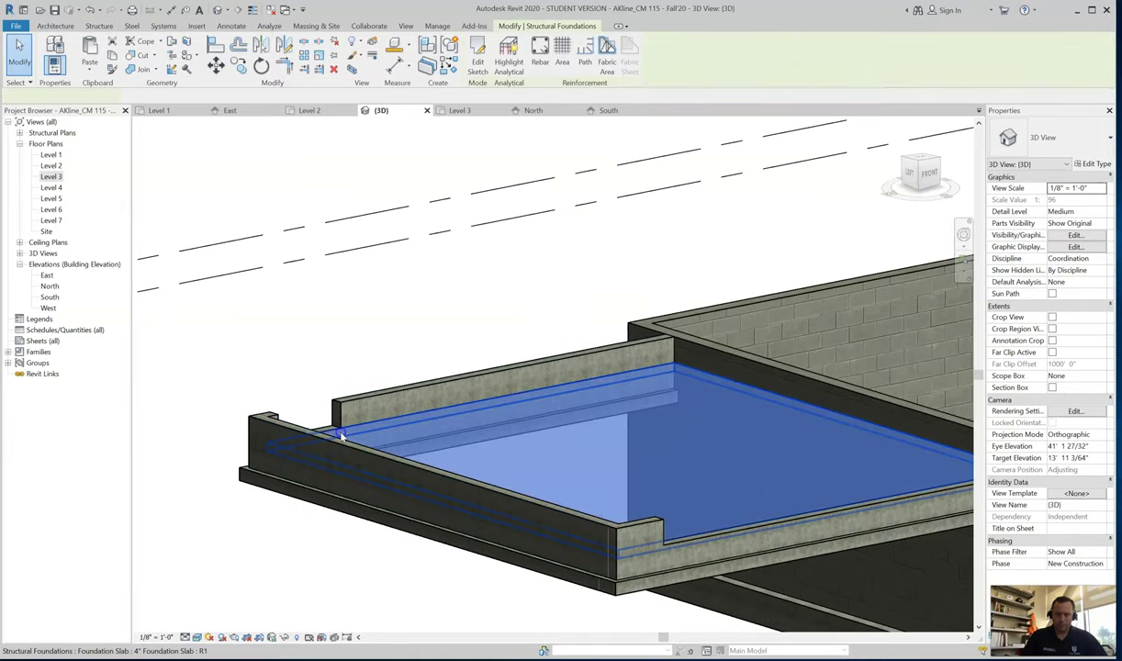
left_click(301, 320)
middle_click_drag(301, 320, 454, 598, "shift")
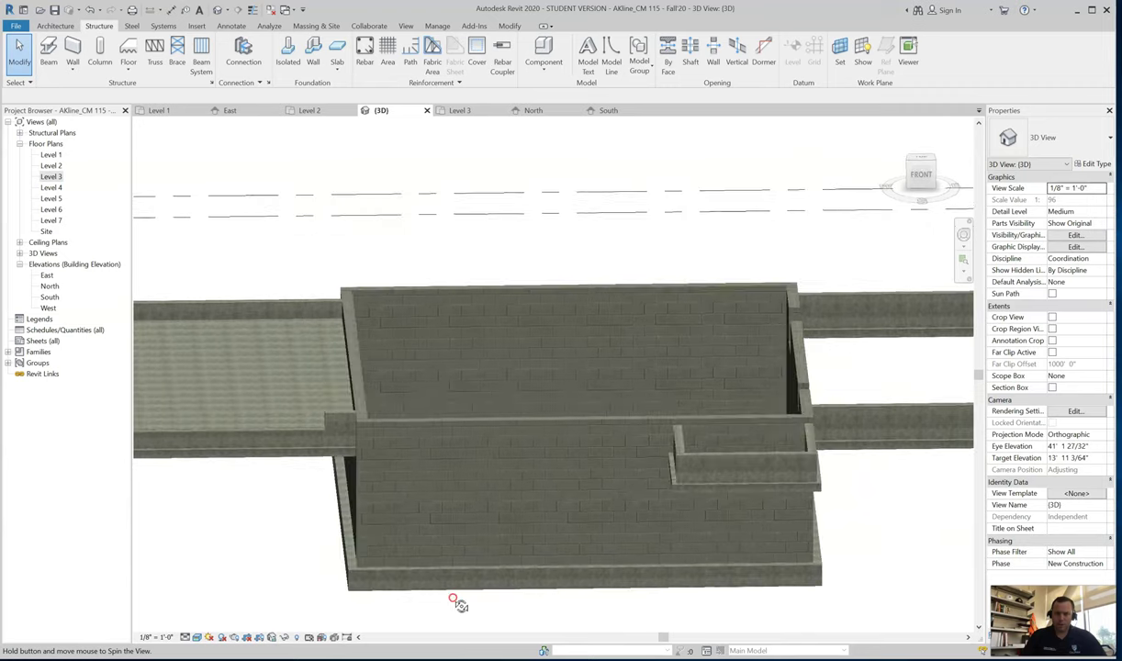
Step: Sketch a rectangular 8'-0" × 6'-0" foundation slab in the Level 3 bump-out, with no walls attached
double_click(52, 176)
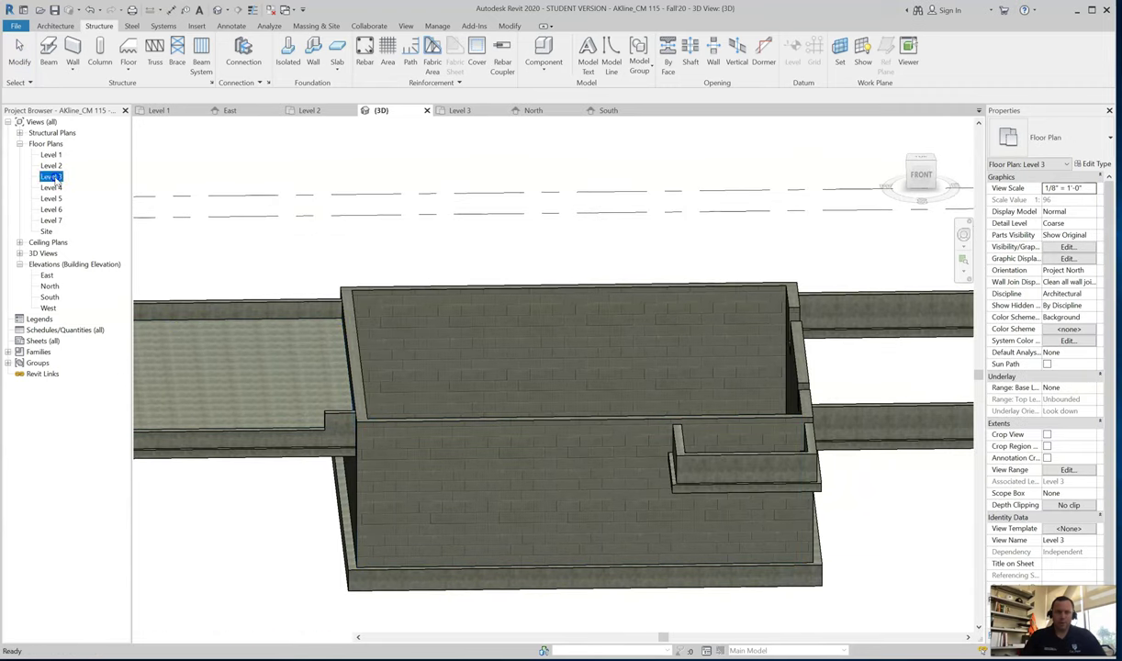
scroll(882, 574, "up", 4)
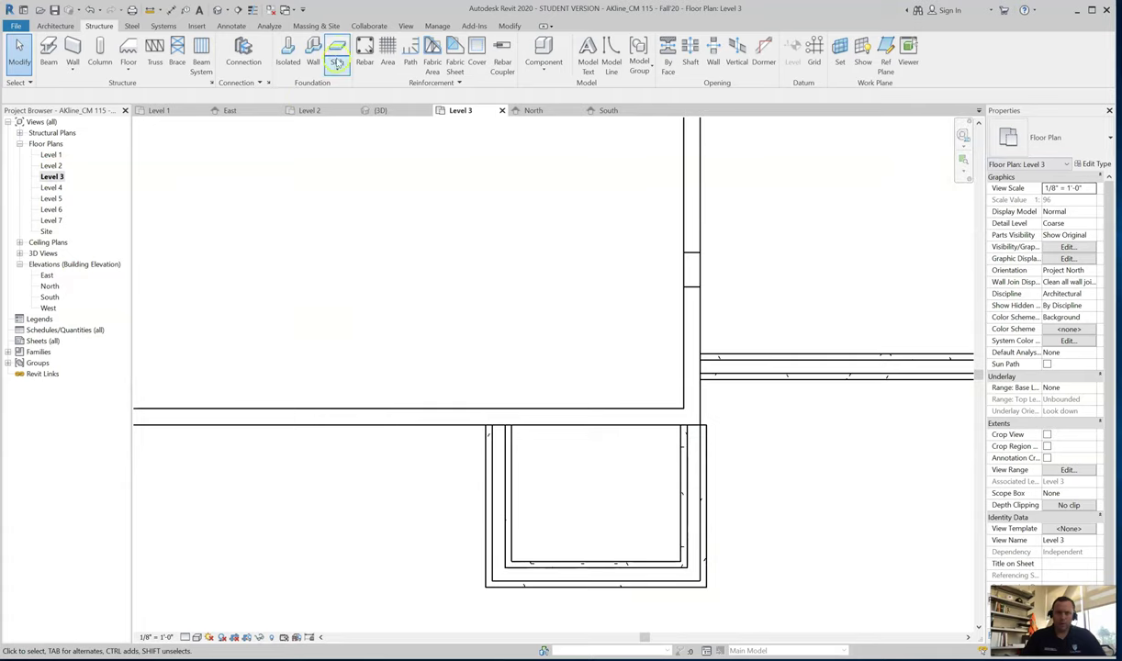
left_click(337, 48)
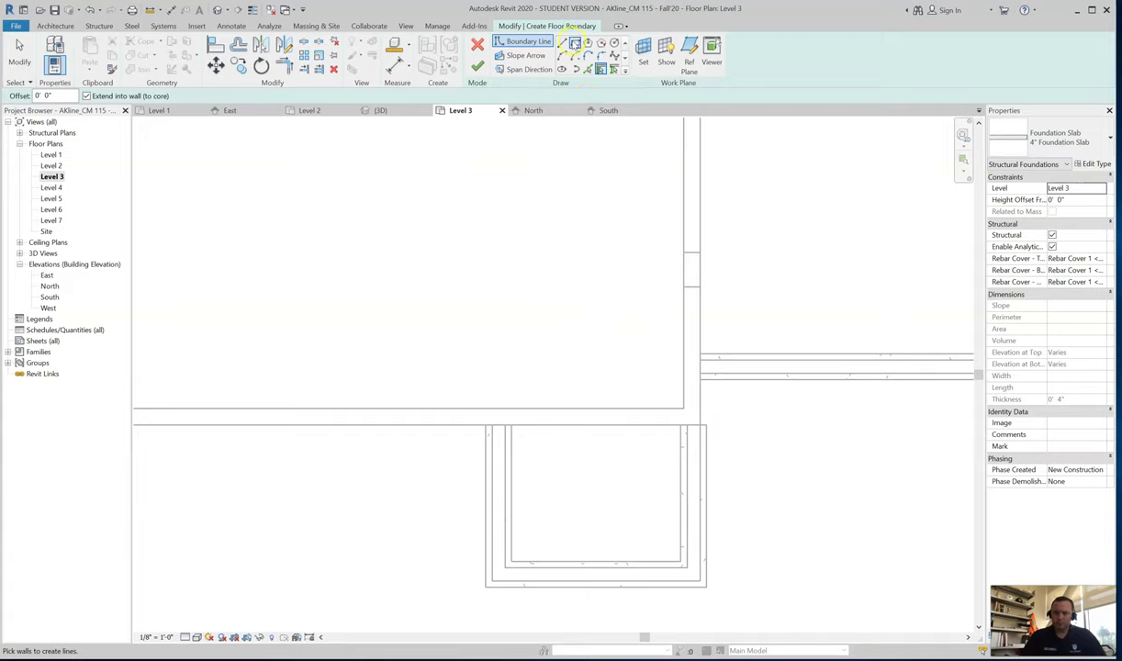
left_click(574, 43)
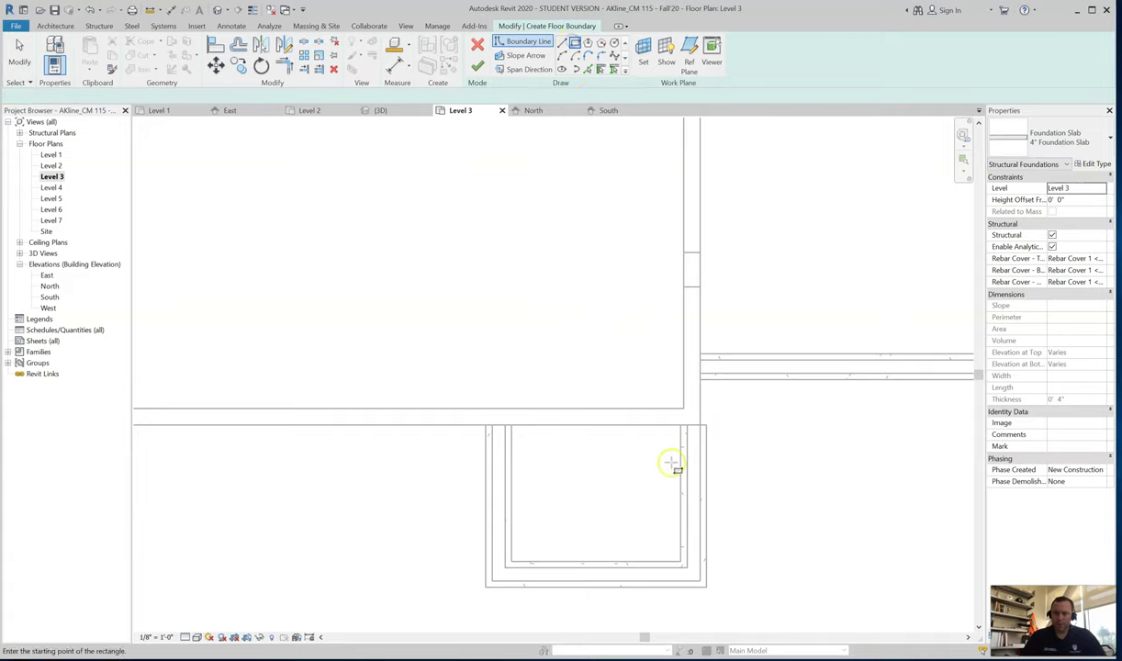
left_click(699, 427)
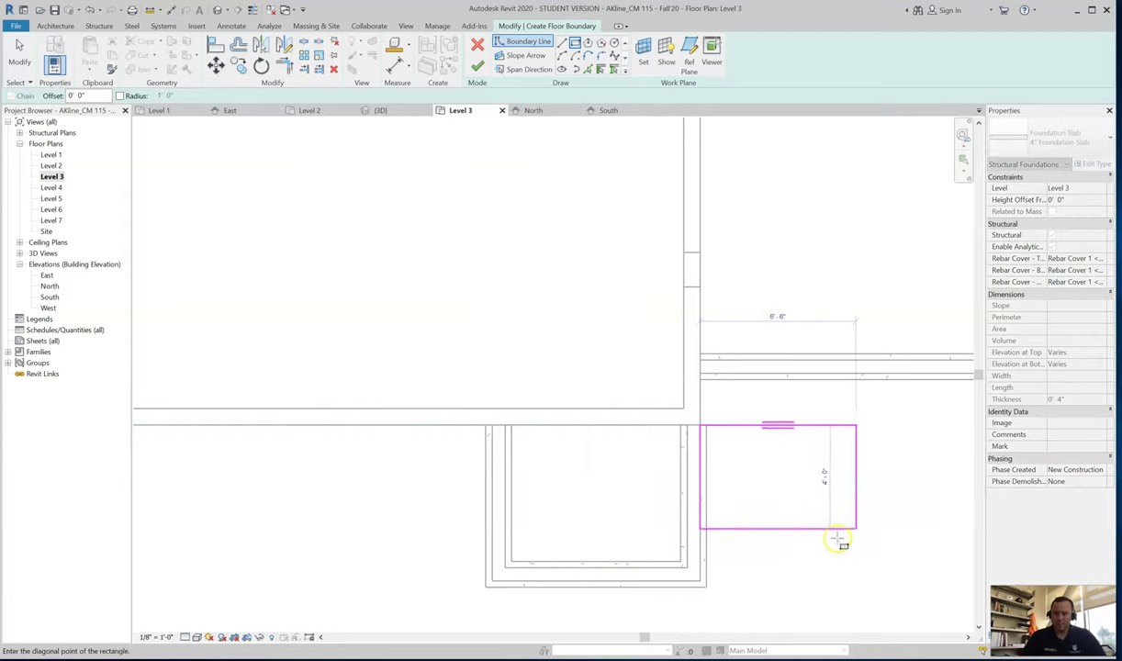
left_click(493, 581)
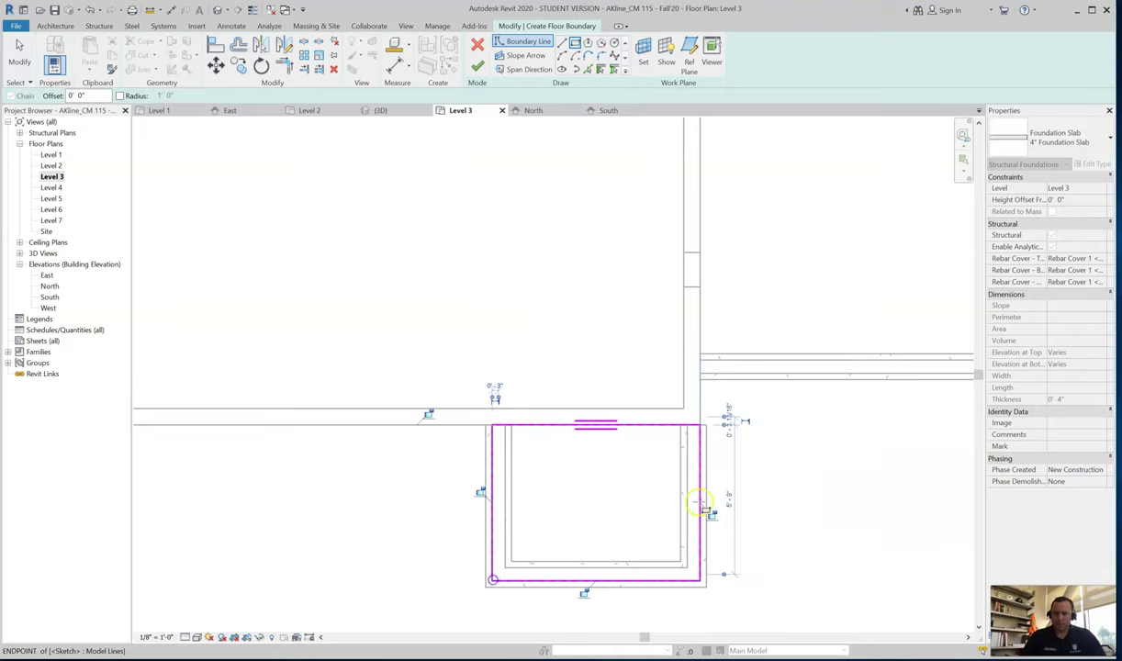
left_click(479, 68)
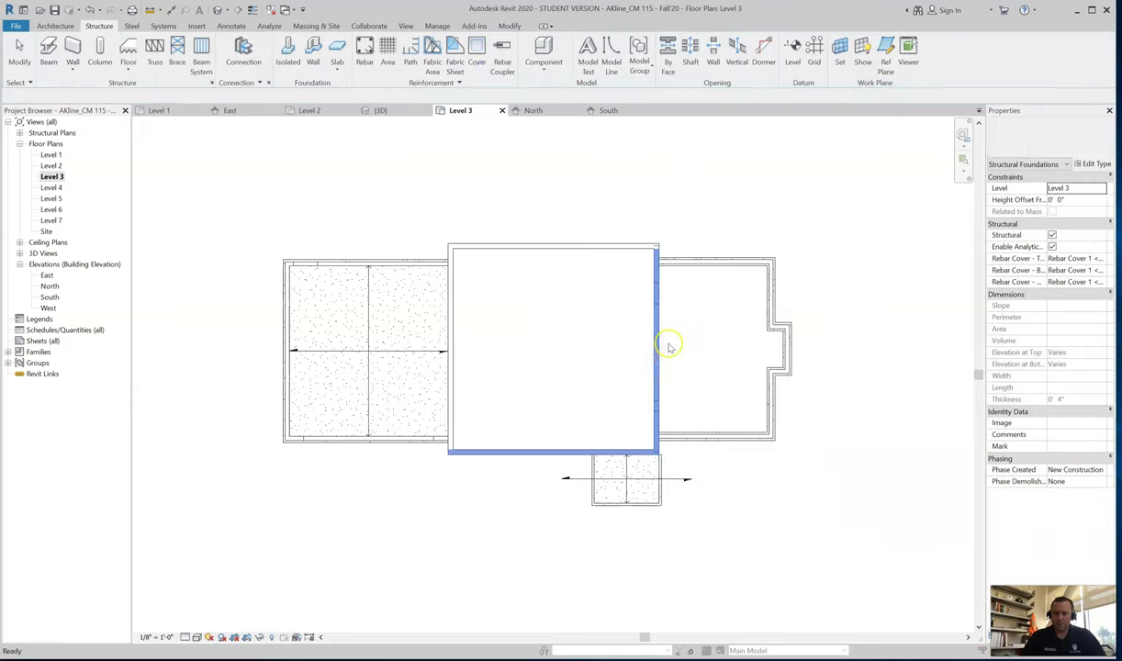
left_click(635, 354)
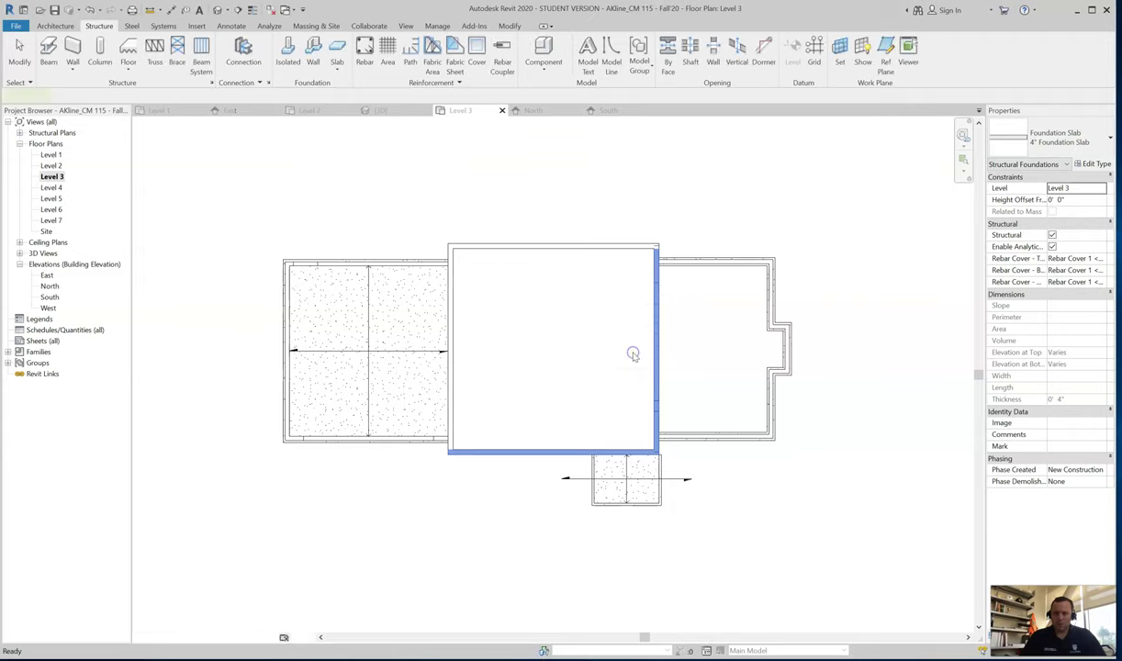
scroll(633, 356, "up", 4)
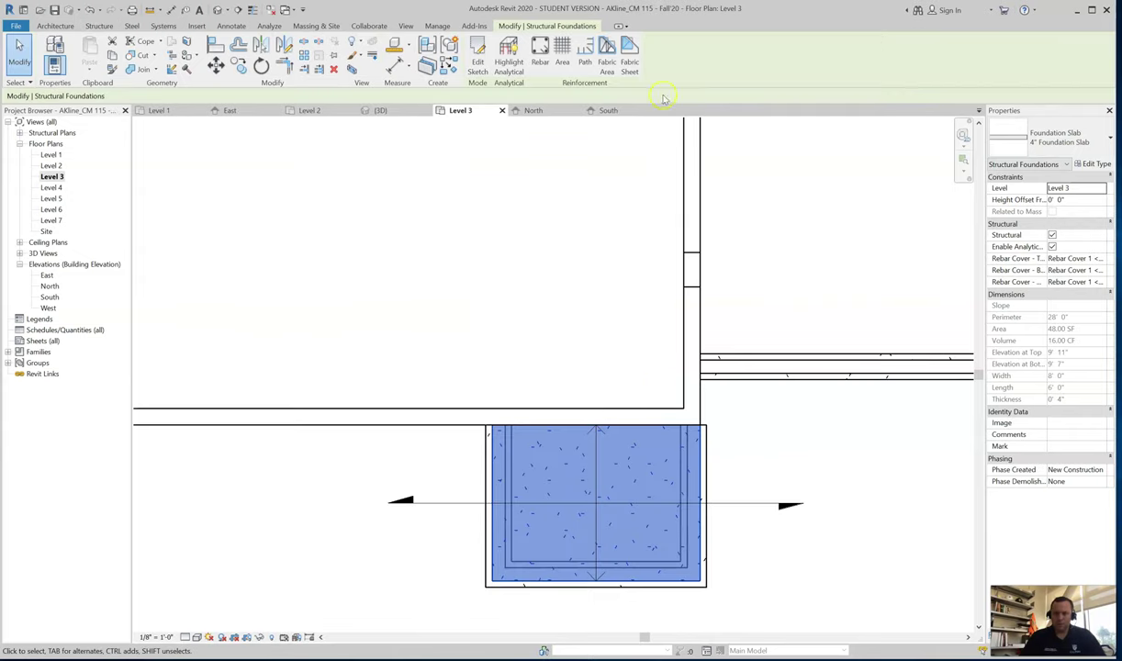
left_click(379, 112)
Step: Clear the selection and orbit the 3D view to inspect the new slab from several angles
key("Escape")
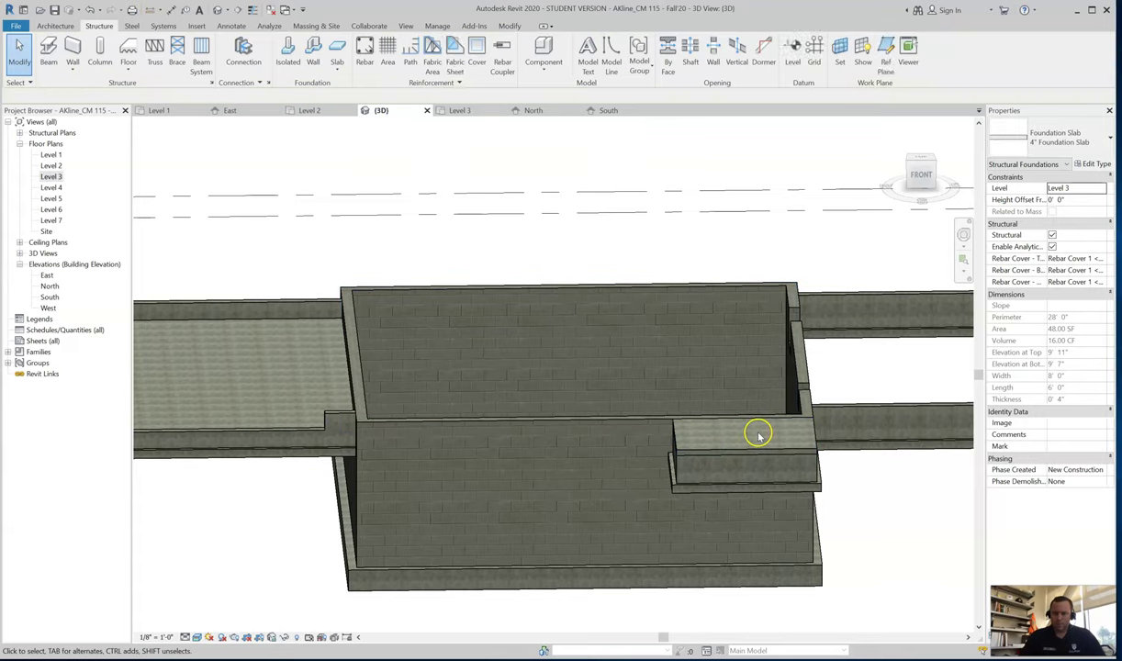
middle_click_drag(883, 488, 890, 519, "shift")
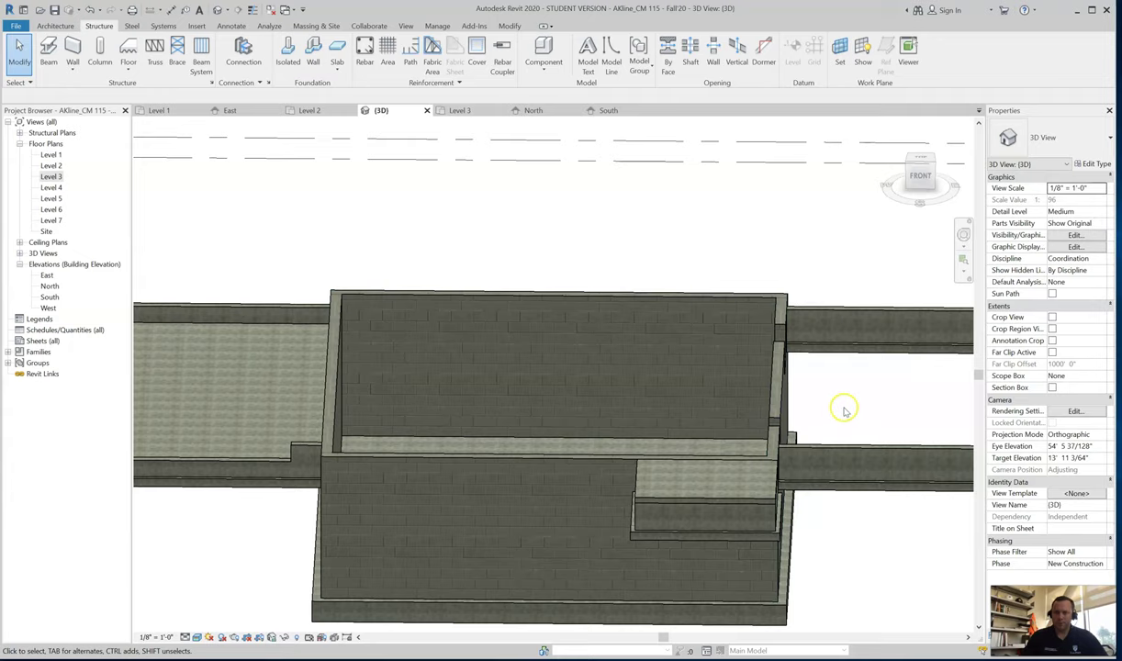
middle_click_drag(844, 410, 684, 375, "shift")
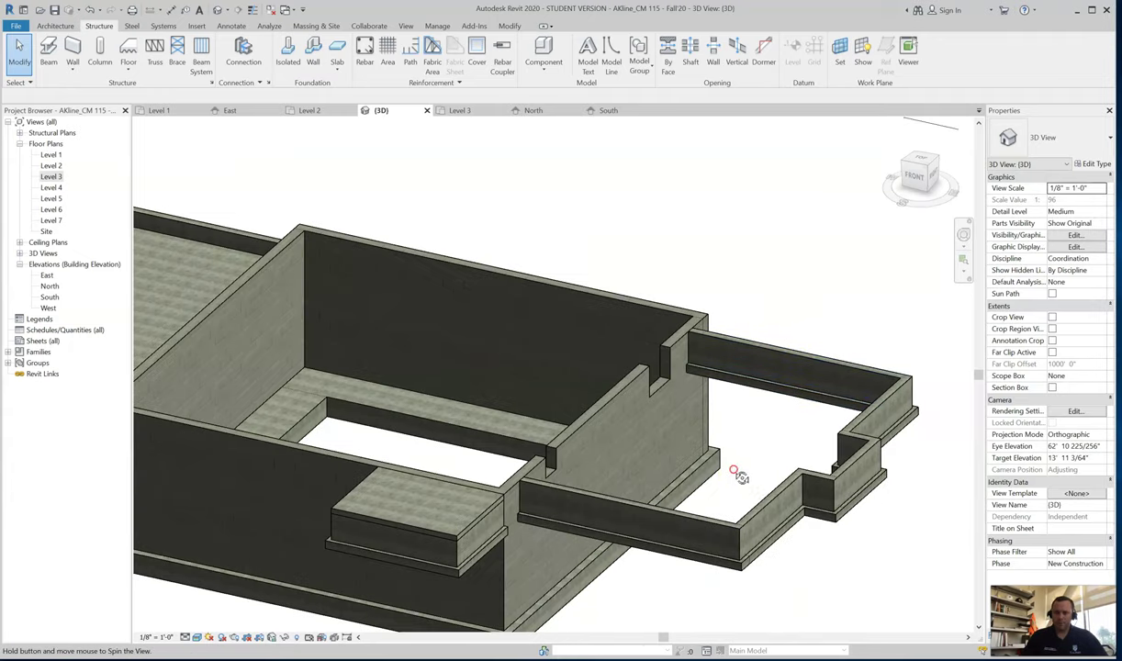
middle_click_drag(740, 468, 621, 471, "shift")
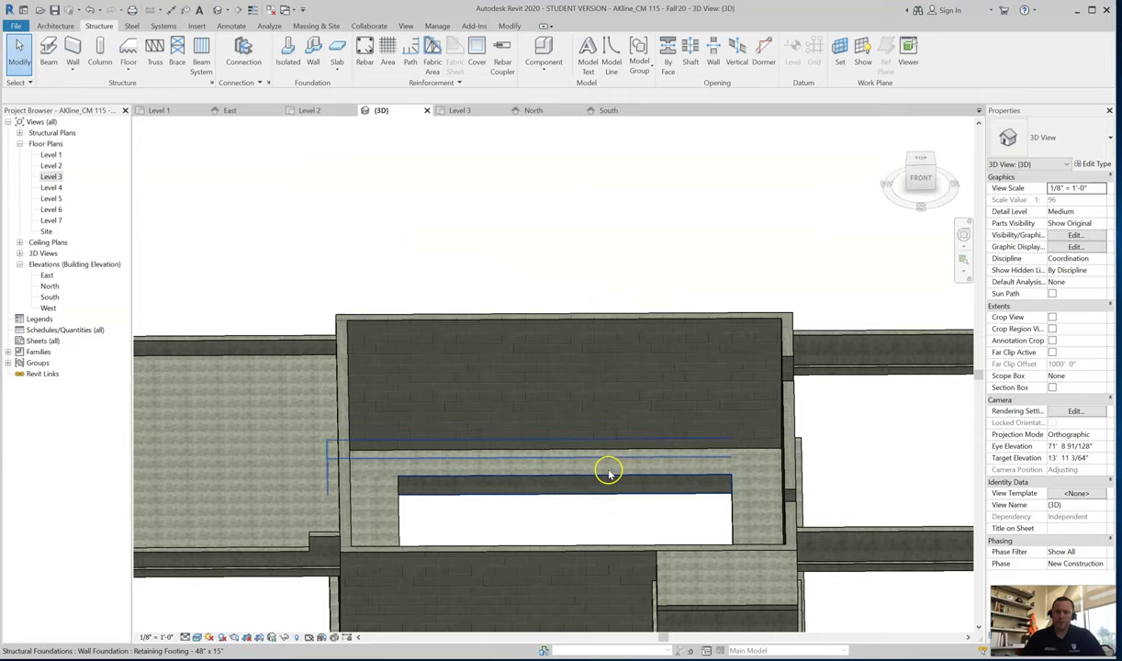
Step: Open the South elevation and pan to show the Level 2, 3, 6 and 7 heads
double_click(50, 297)
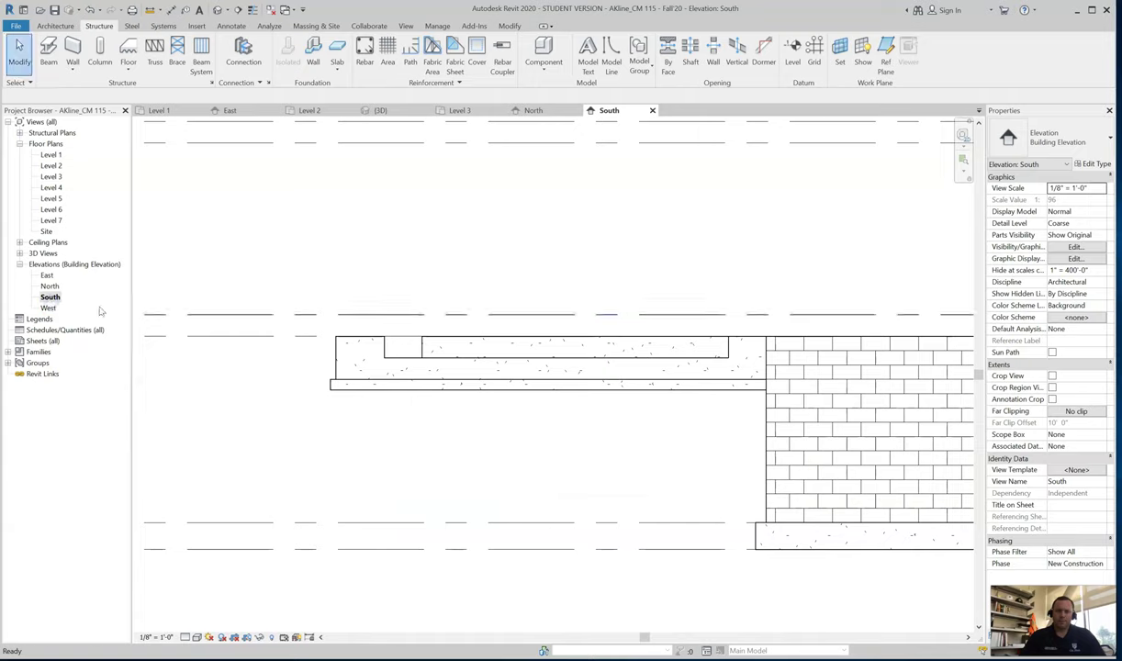
scroll(449, 441, "down", 3)
mouse_move(575, 551)
middle_mouse_down()
mouse_move(307, 556)
mouse_move(726, 555)
mouse_move(419, 546)
mouse_move(789, 574)
mouse_move(589, 564)
mouse_move(729, 541)
mouse_move(576, 551)
middle_mouse_up()
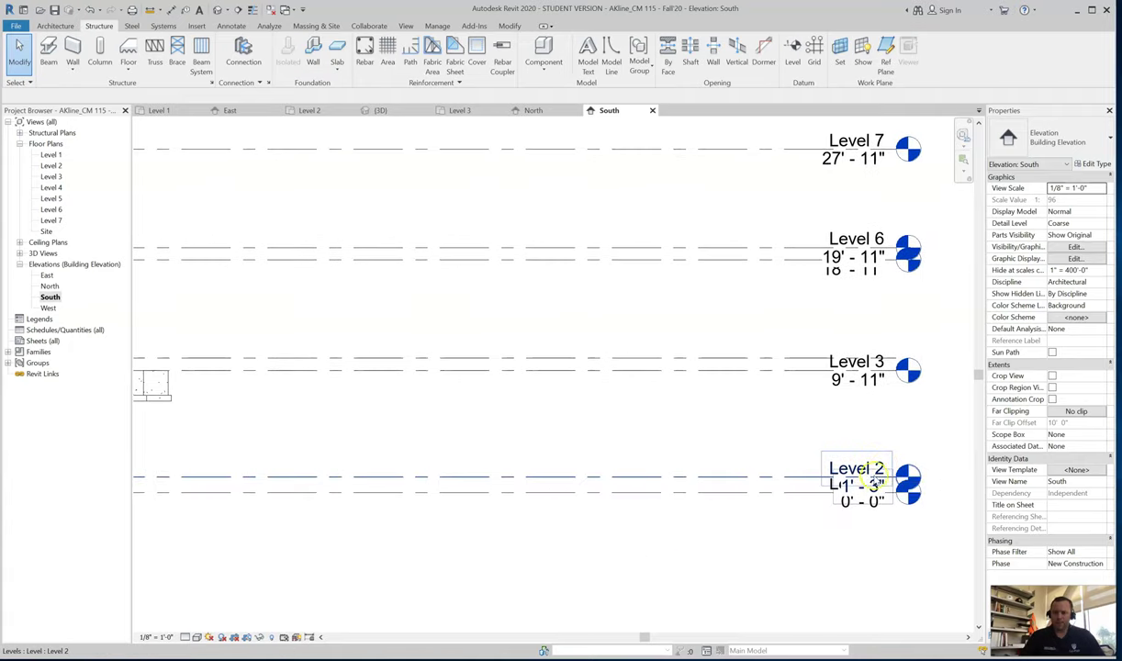
Step: In the Level 2 plan, start a foundation slab with a 0' 4" height offset
double_click(51, 166)
scroll(366, 404, "up", 1)
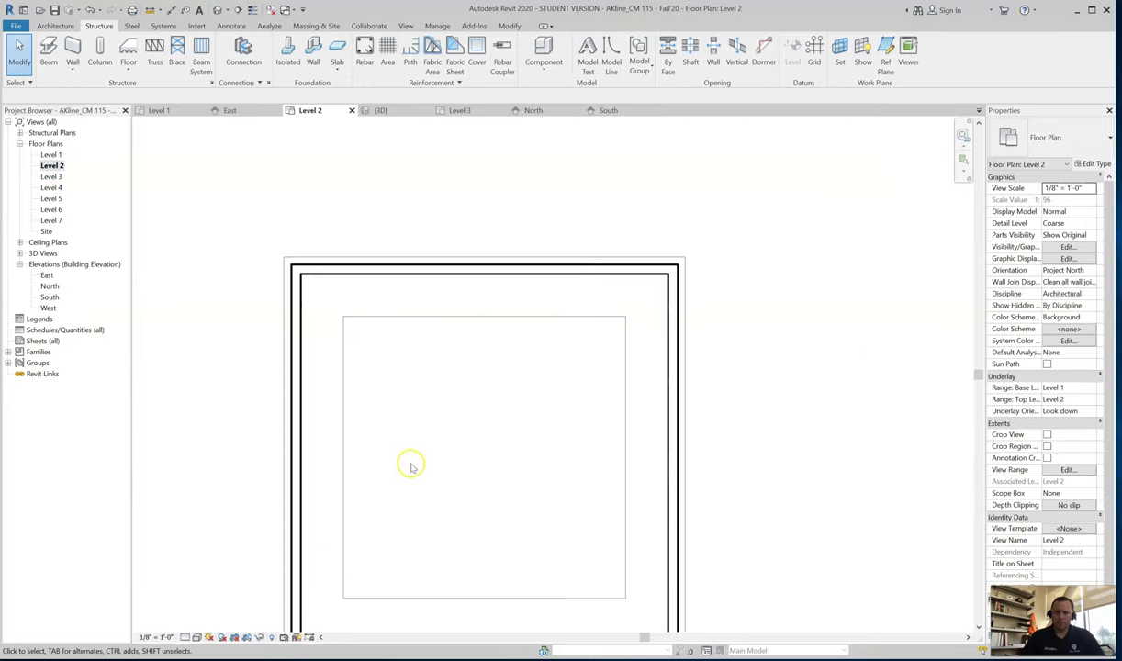
scroll(418, 383, "up", 3)
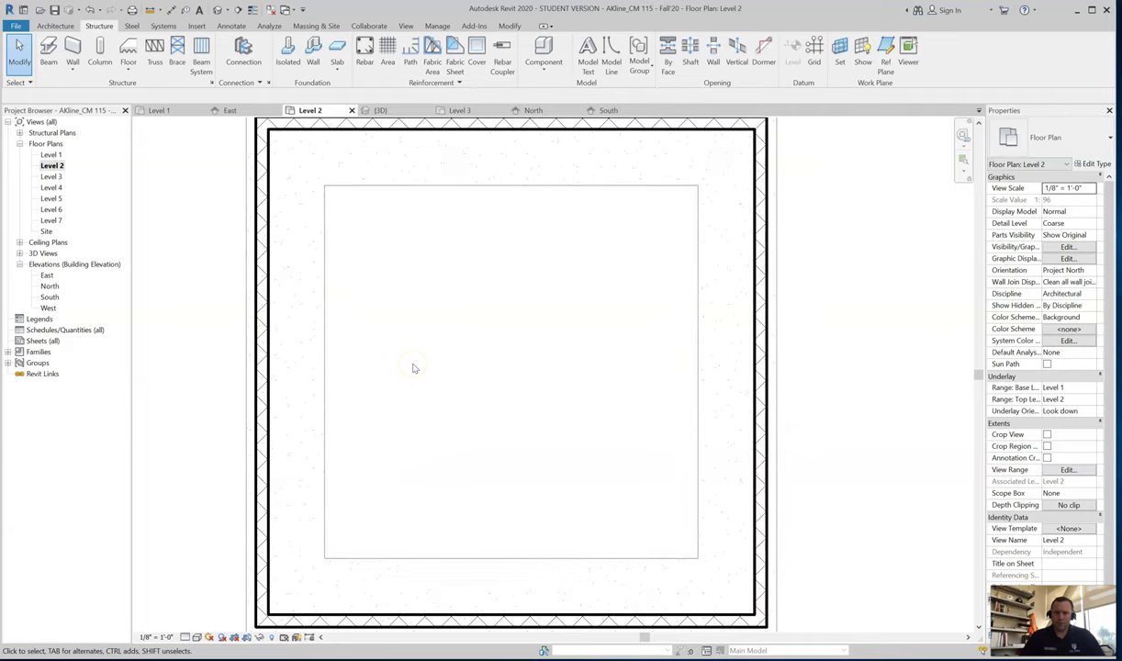
scroll(413, 368, "down", 1)
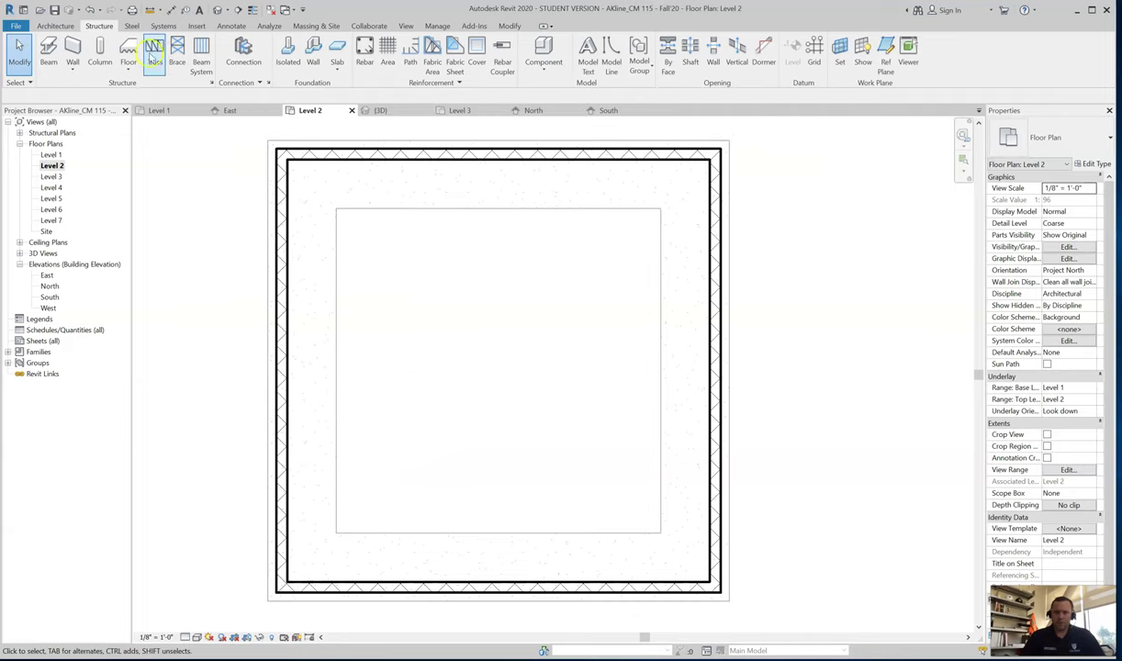
left_click(335, 51)
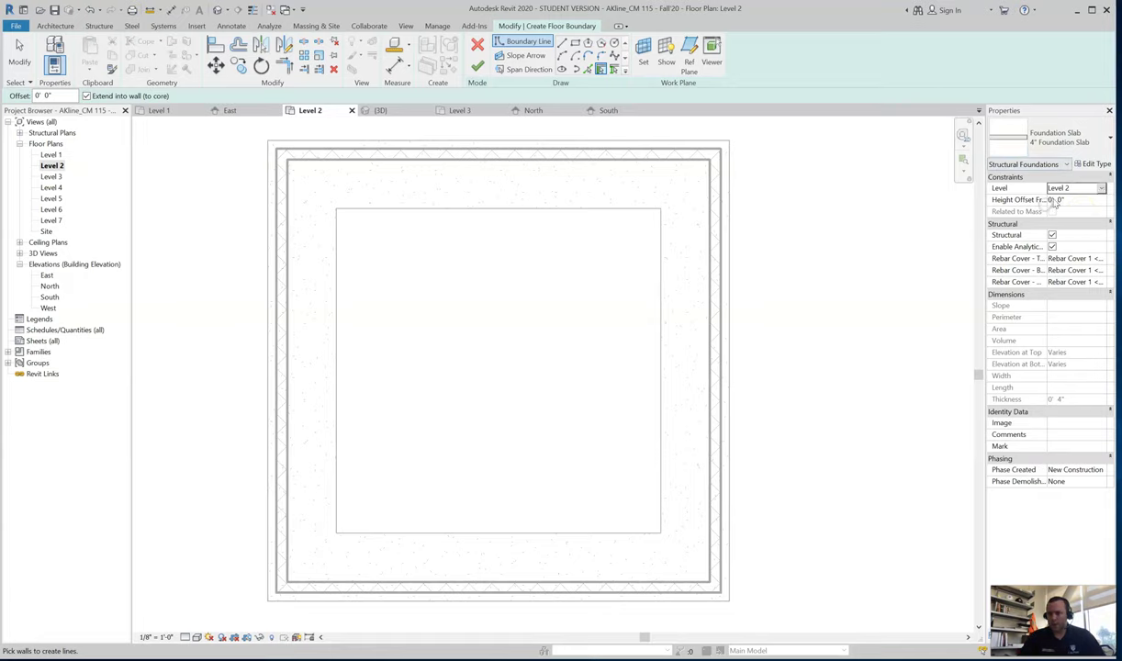
left_click(1057, 200)
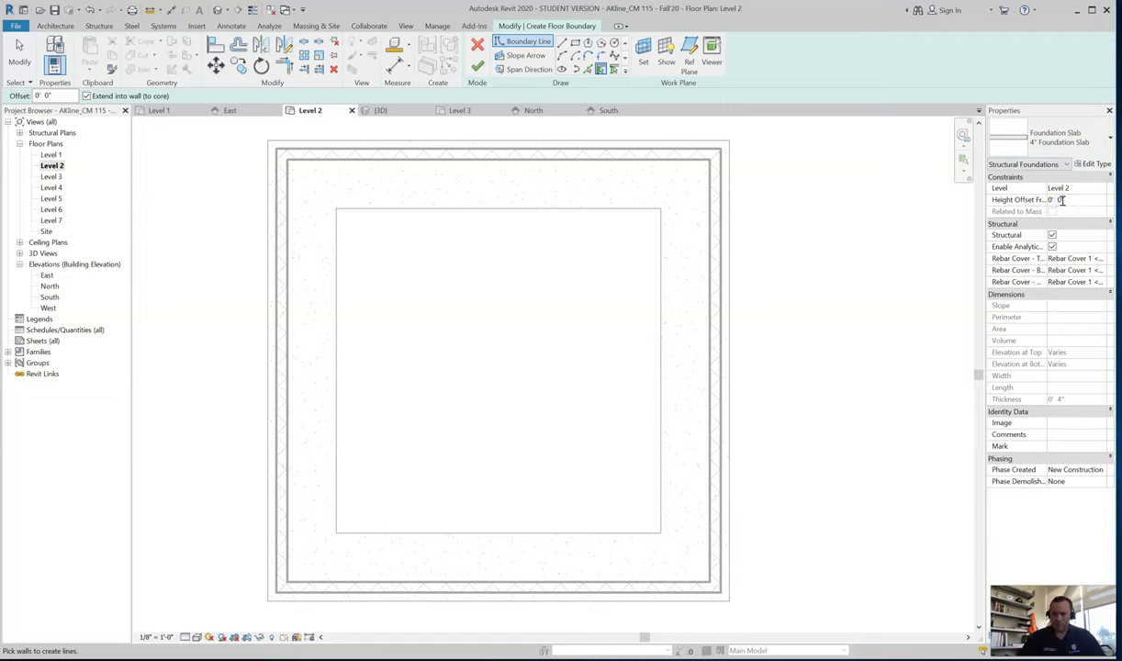
left_click(1066, 165)
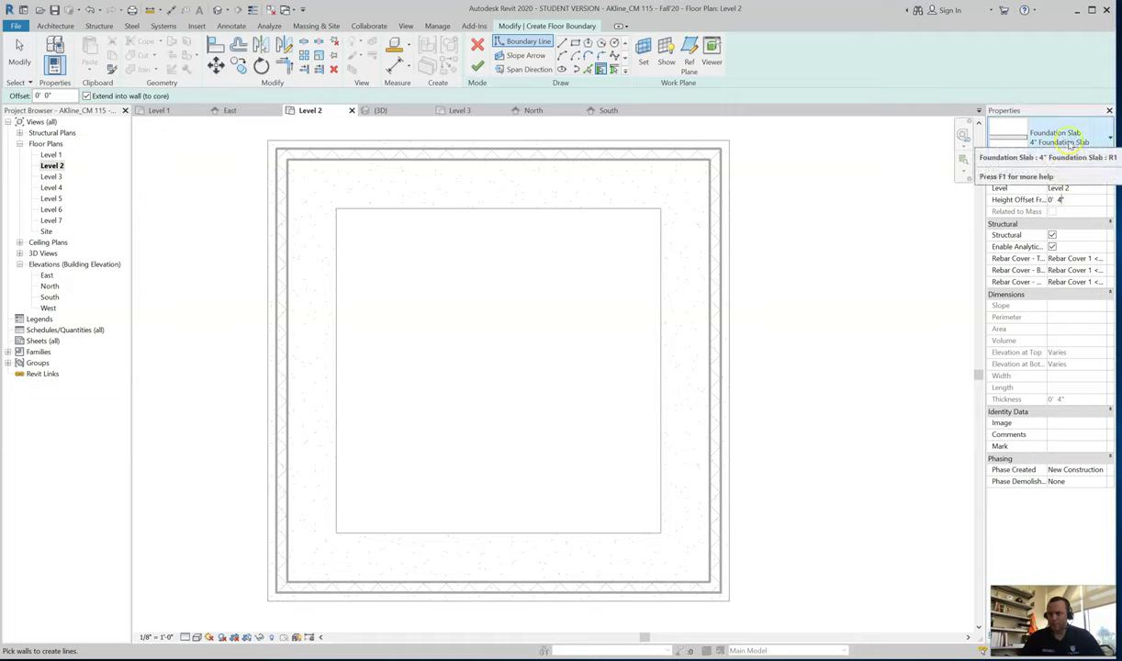
left_click(1057, 191)
left_click(1057, 199)
type("0 4")
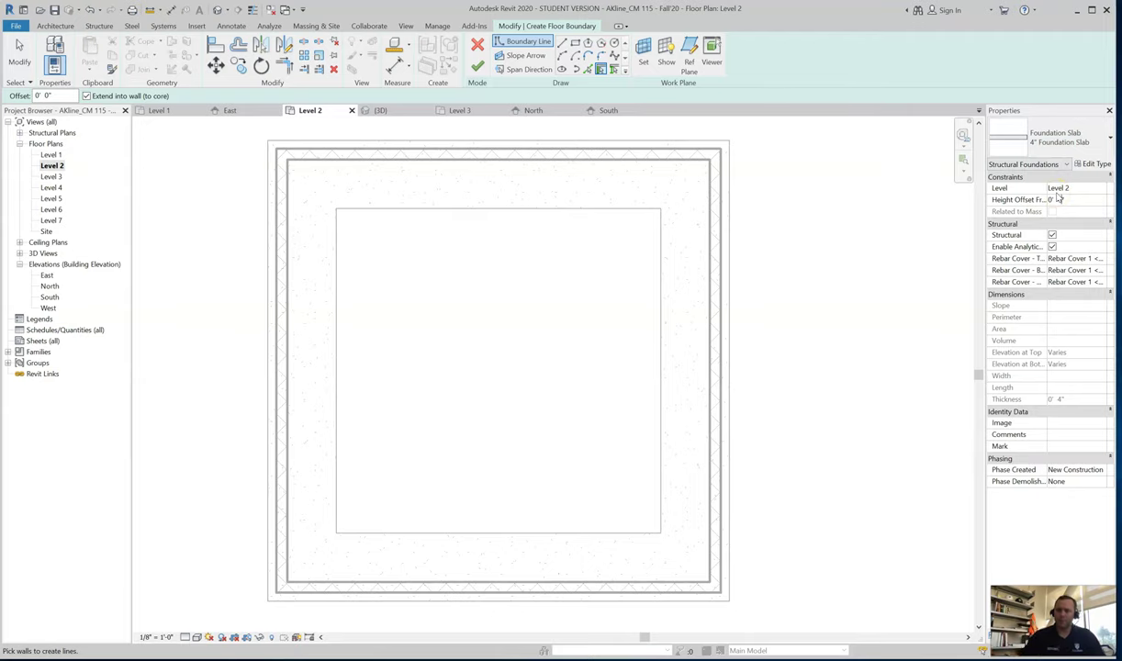
Step: Pick the top, right, bottom and left walls as the boundary, finish, and decline joining walls
left_click(501, 158)
left_click(710, 323)
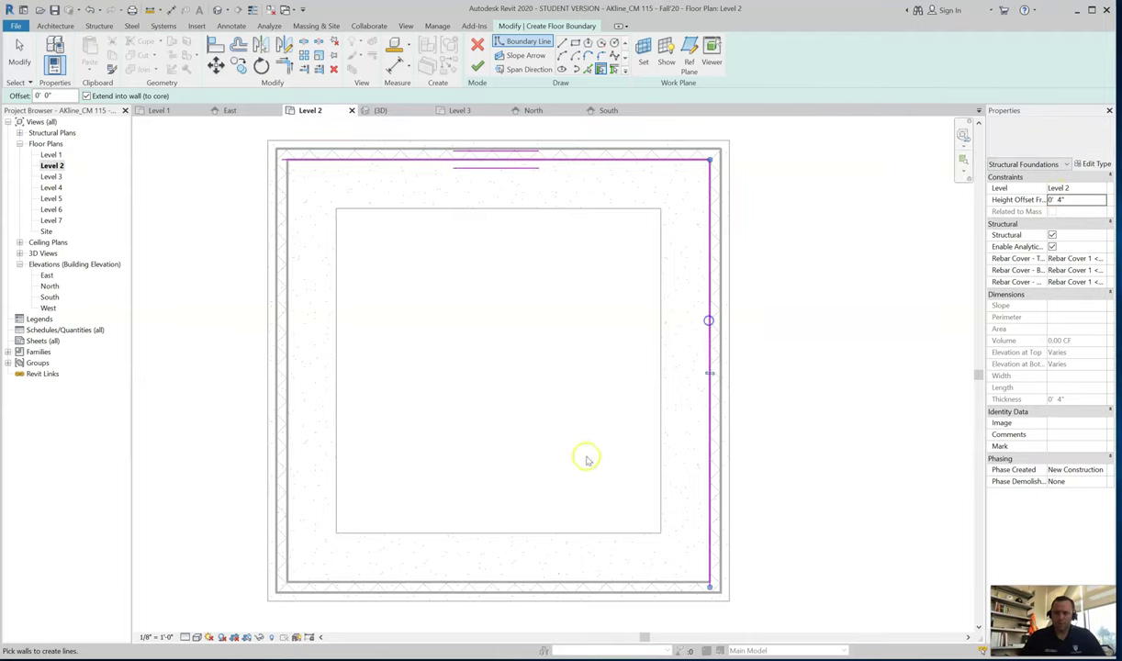
left_click(548, 579)
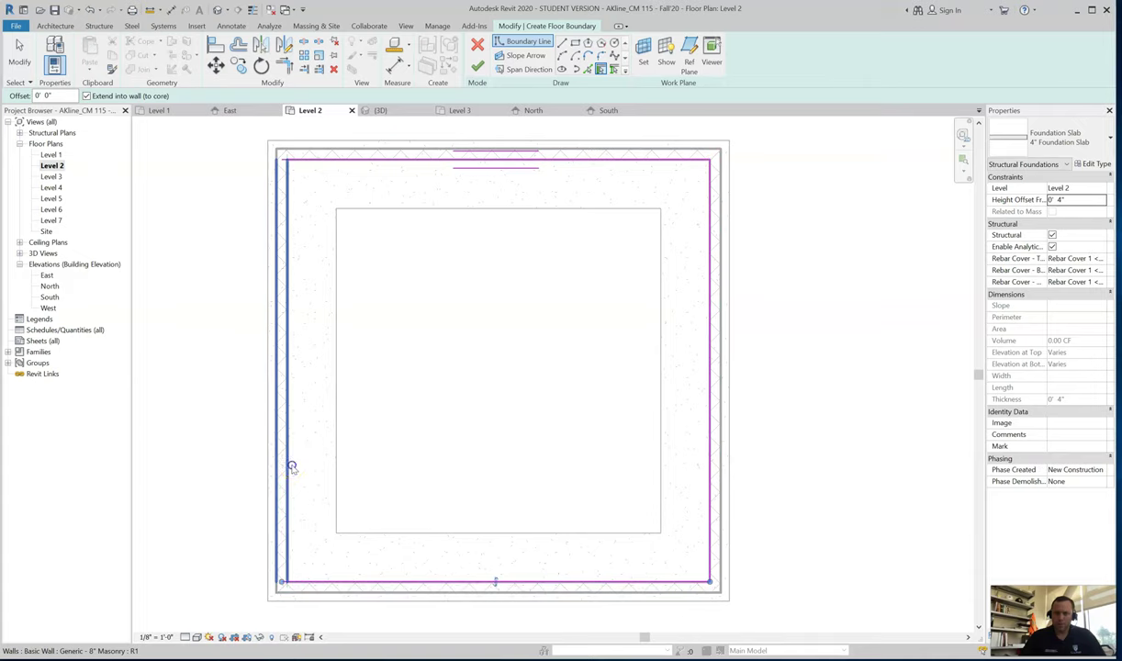
left_click(288, 459)
left_click(478, 69)
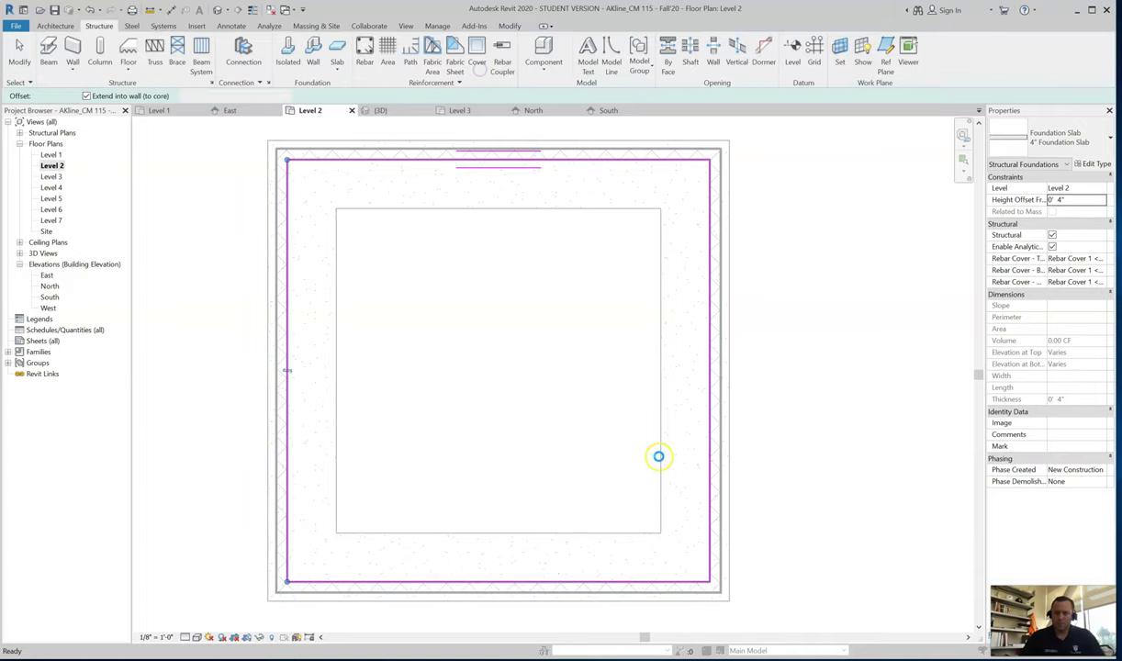
scroll(650, 424, "down", 2)
left_click(635, 360)
scroll(634, 366, "up", 2)
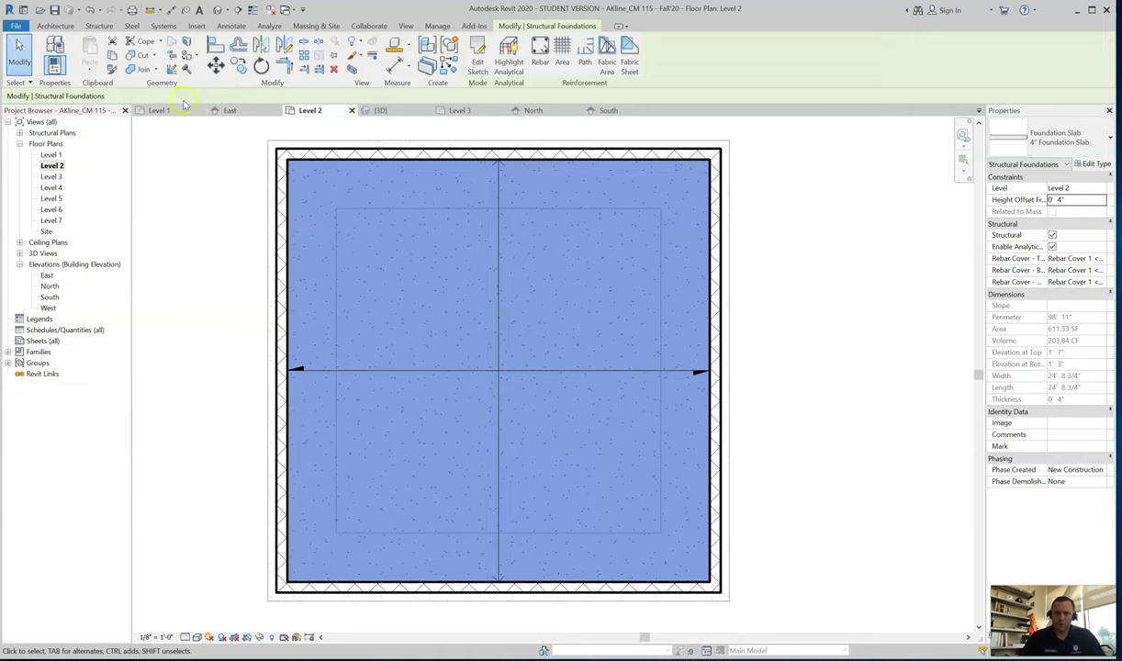
Step: In the {3D} view, orbit, pan and zoom to review the Level 2 slab beside the other foundation slabs
left_click(380, 111)
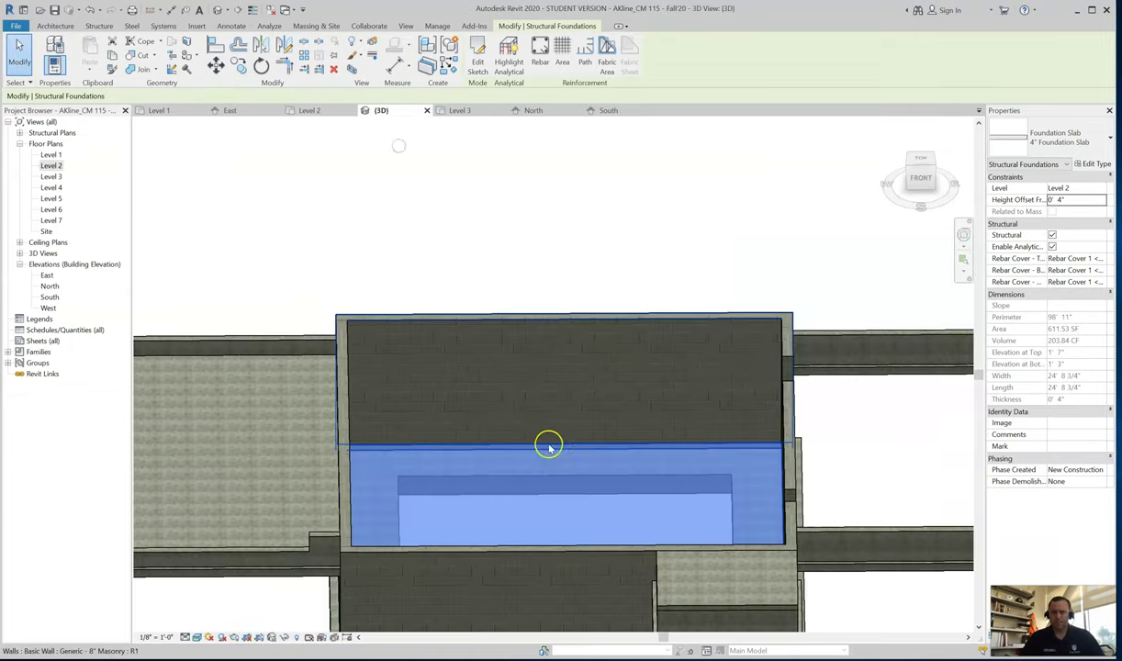
key("Escape")
middle_click_drag(571, 238, 607, 223, "shift")
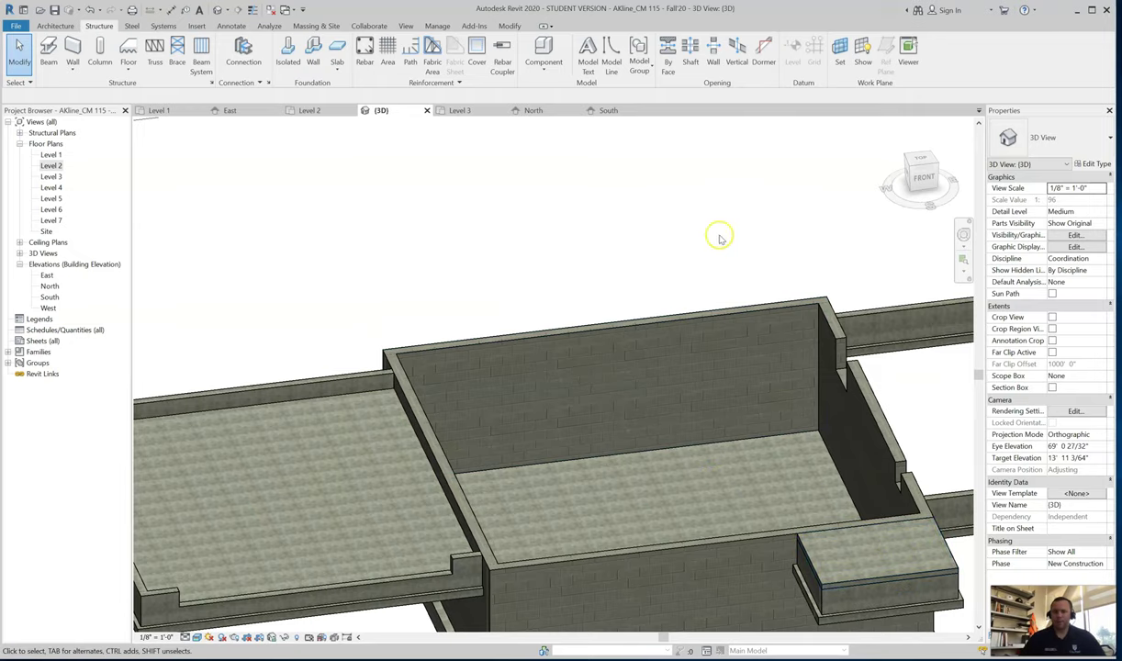
scroll(784, 265, "down", 4)
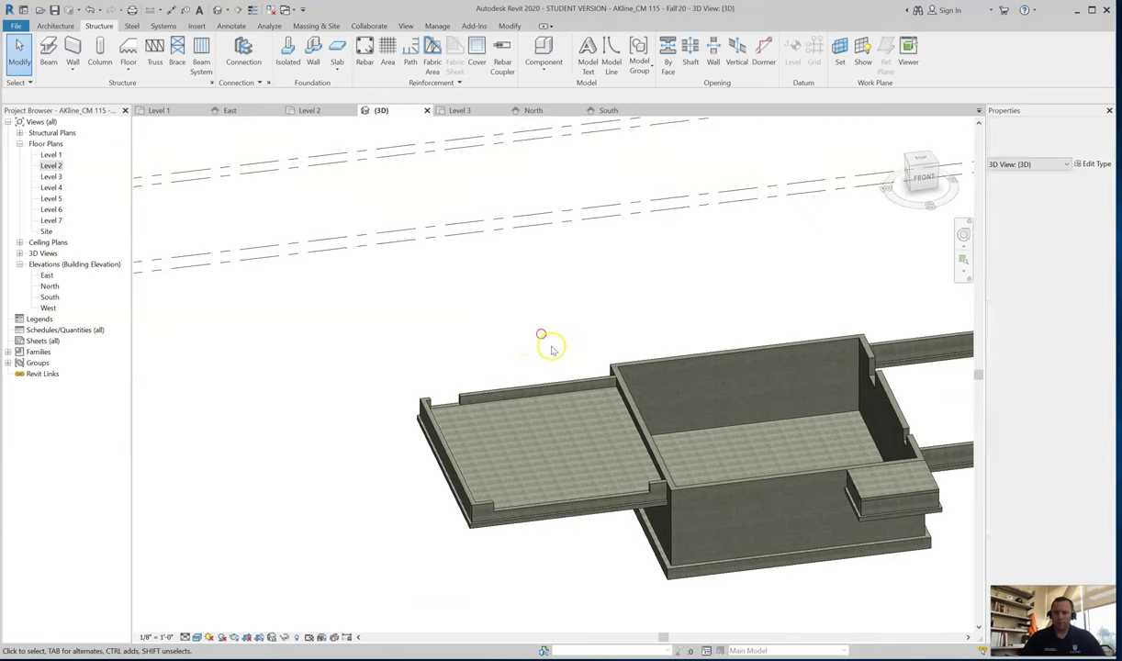
scroll(532, 347, "up", 2)
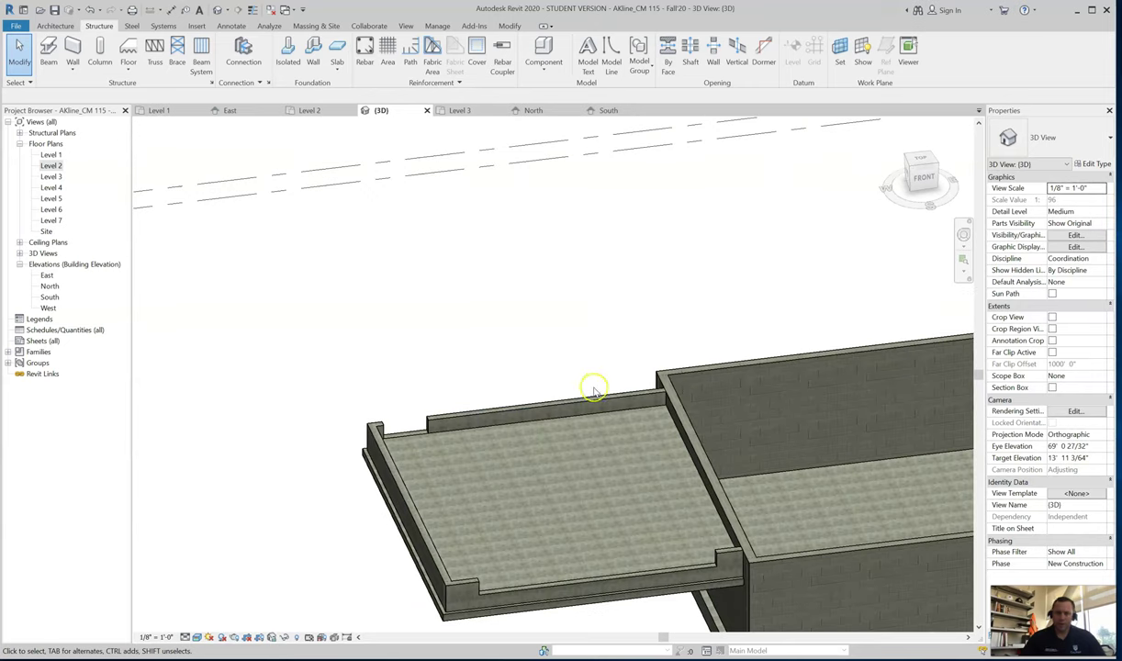
scroll(445, 367, "down", 2)
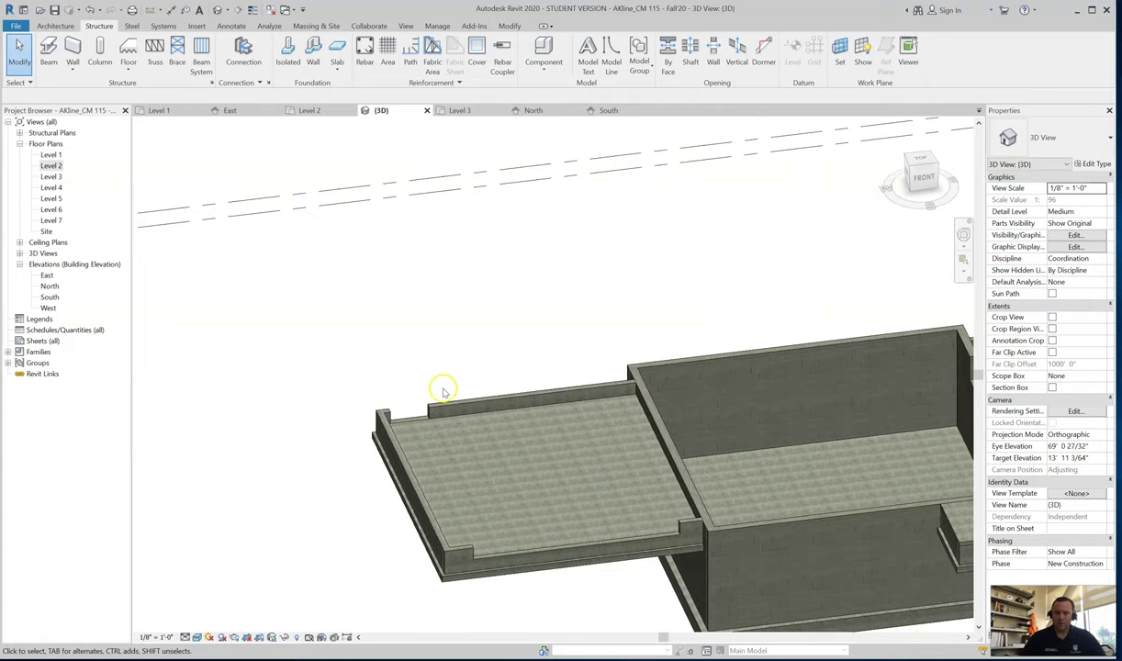
middle_click_drag(521, 317, 361, 318)
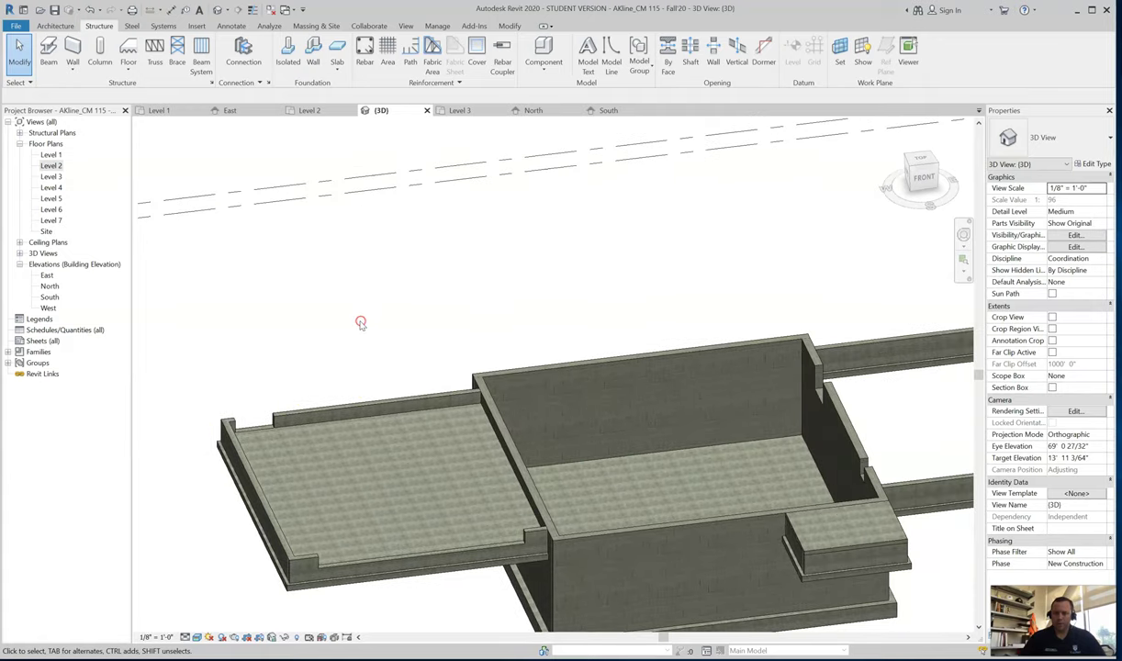
scroll(509, 300, "down", 2)
scroll(515, 271, "up", 2)
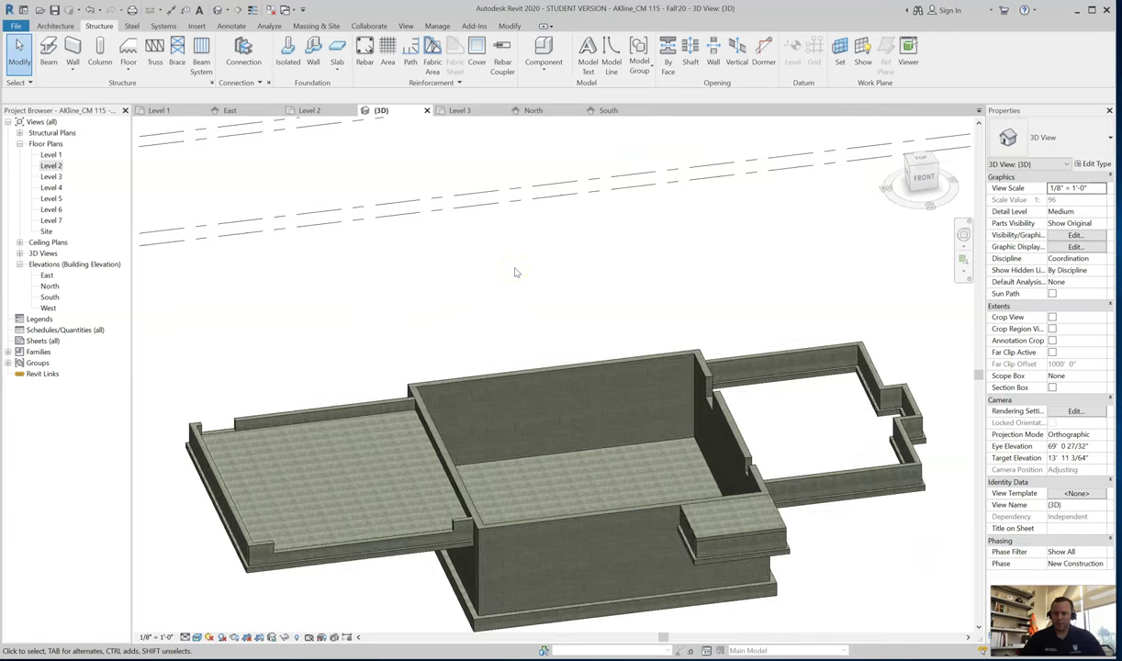